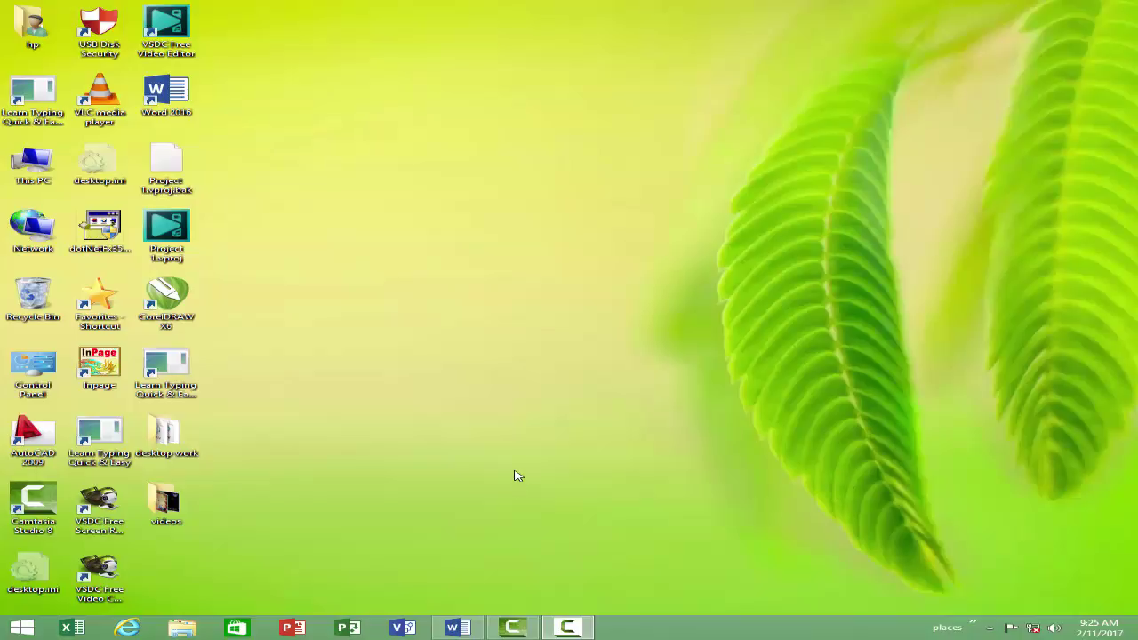
Switch to Word and insert the passport-size portrait JPG from the places folder on drive E: into the blank document
{"action": "left_click", "coordinate": [457, 627]}
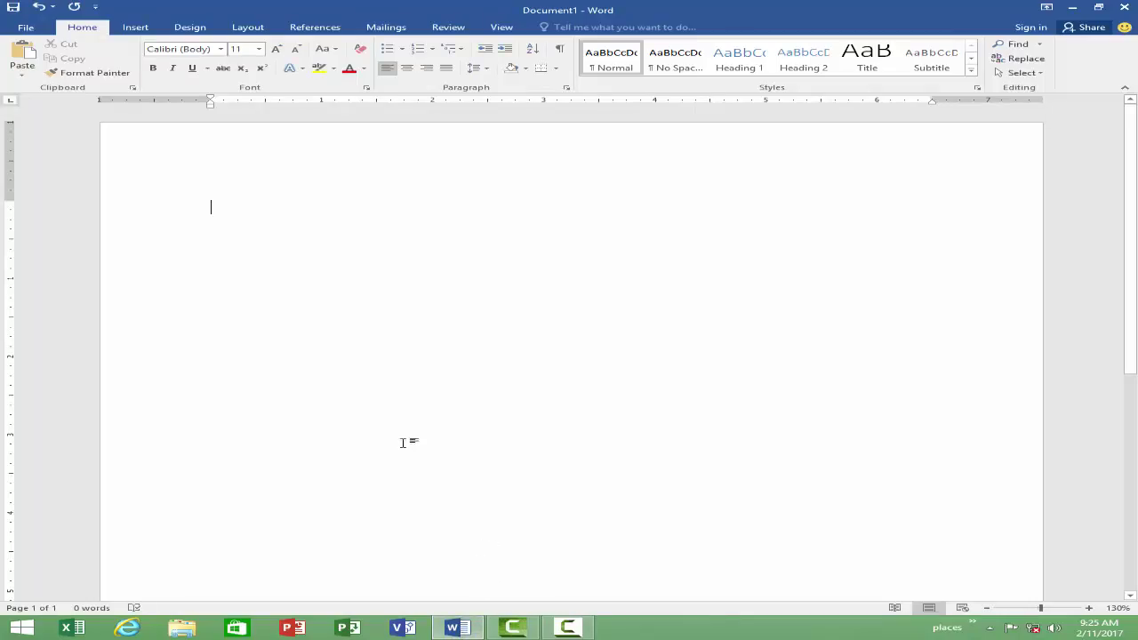
{"action": "left_click", "coordinate": [139, 28]}
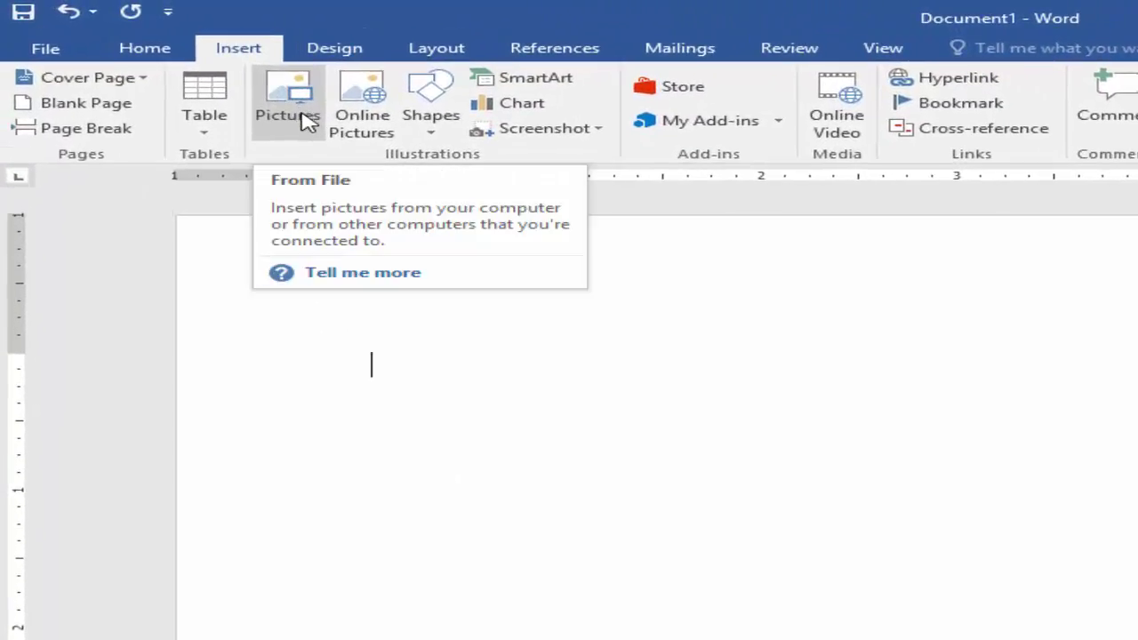
{"action": "left_click", "coordinate": [305, 118]}
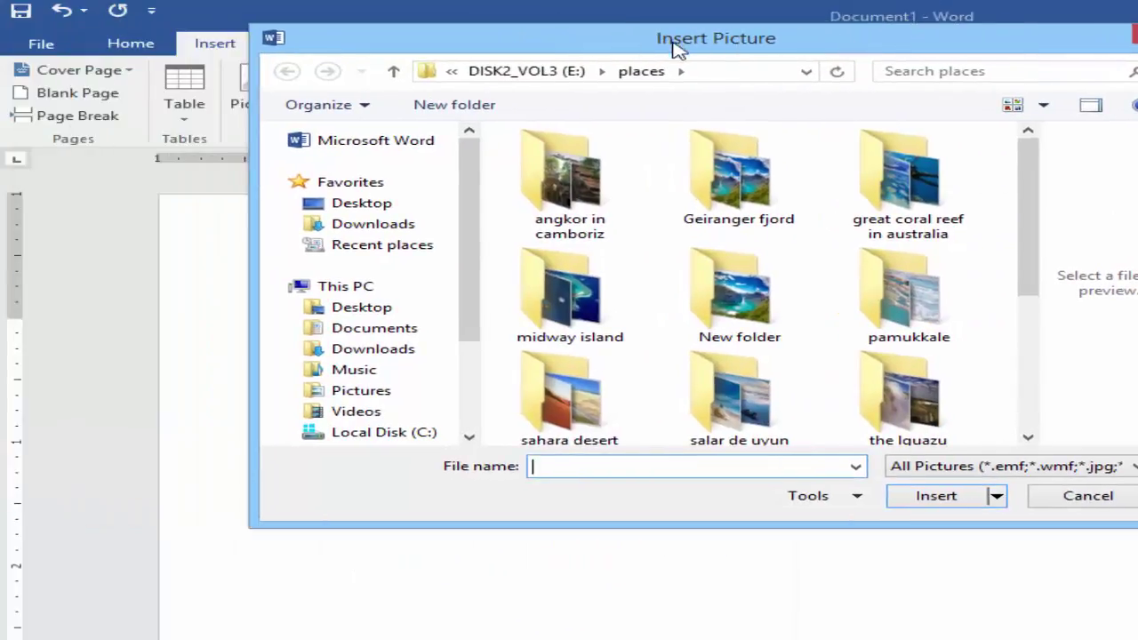
{"action": "left_click_drag", "start_coordinate": [472, 258], "coordinate": [472, 356]}
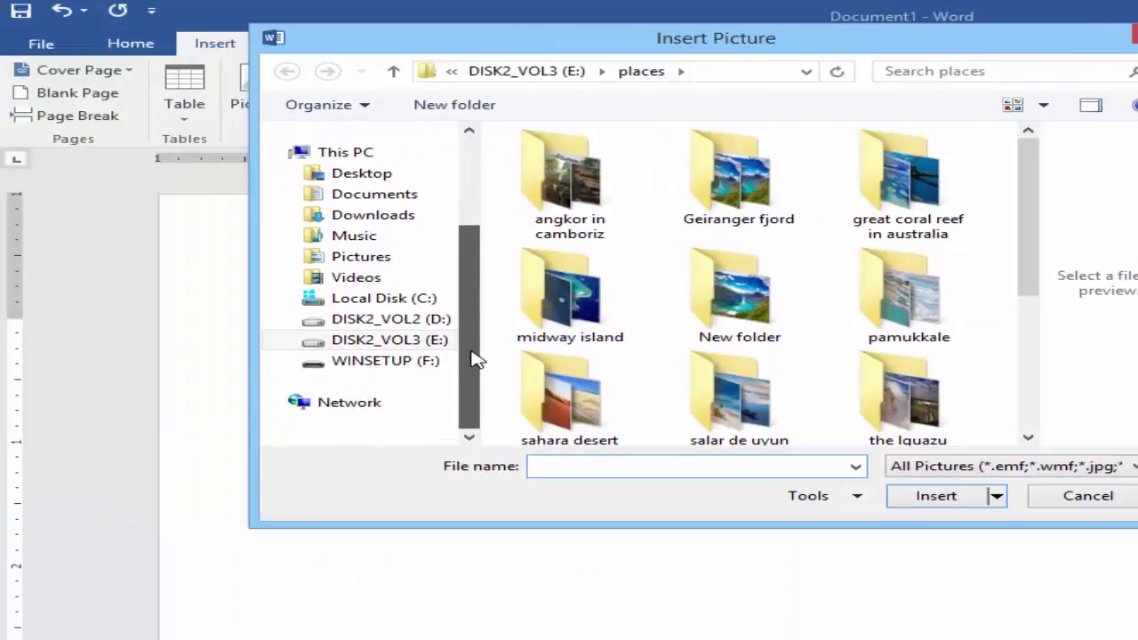
{"action": "left_click", "coordinate": [424, 327]}
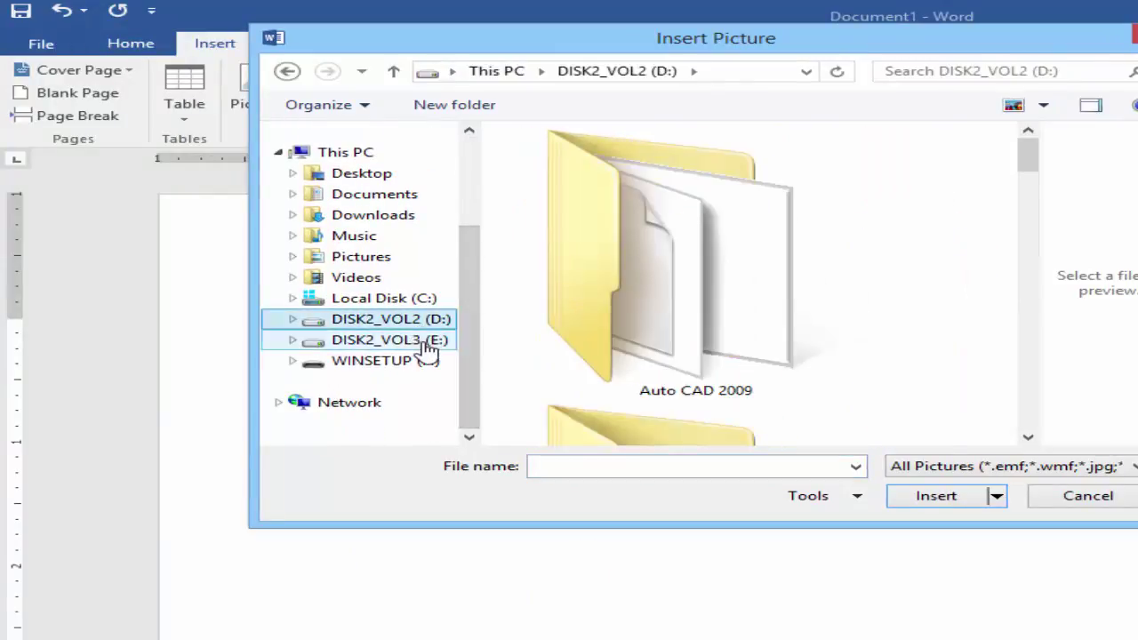
{"action": "left_click", "coordinate": [425, 341]}
{"action": "double_click", "coordinate": [569, 315]}
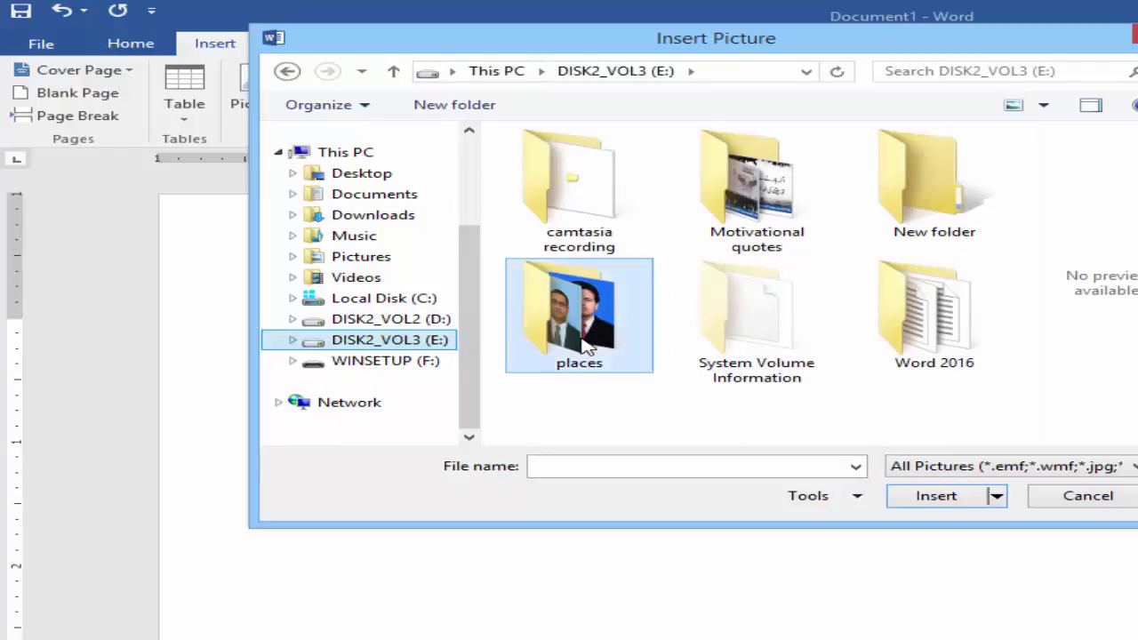
{"action": "left_click_drag", "start_coordinate": [1028, 219], "coordinate": [1029, 368]}
{"action": "left_click", "coordinate": [569, 369]}
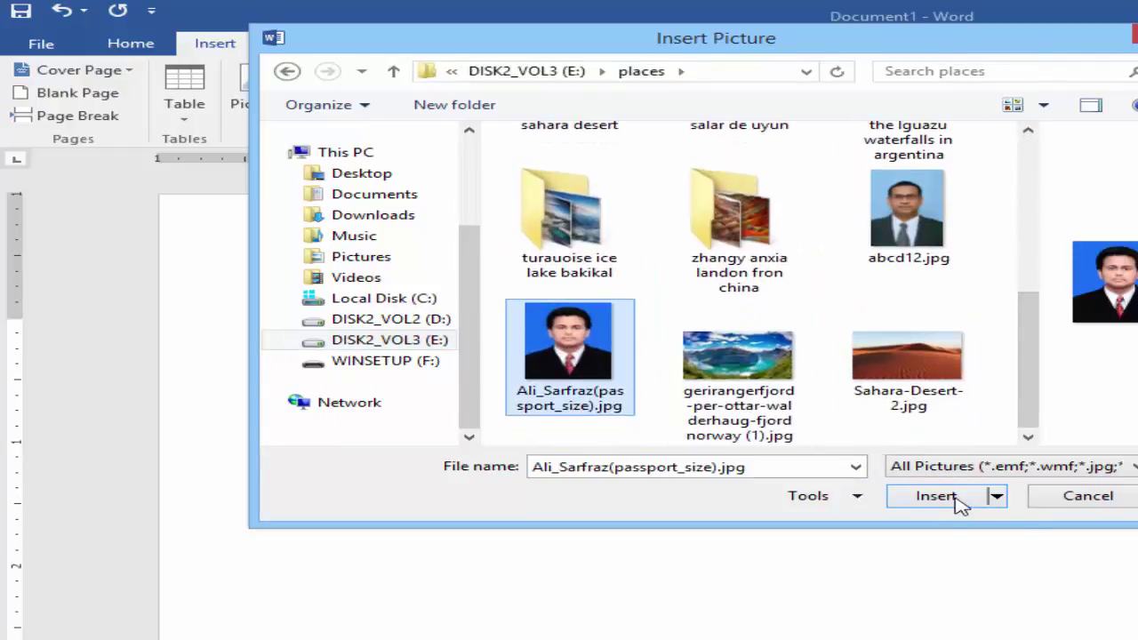
{"action": "left_click", "coordinate": [942, 500]}
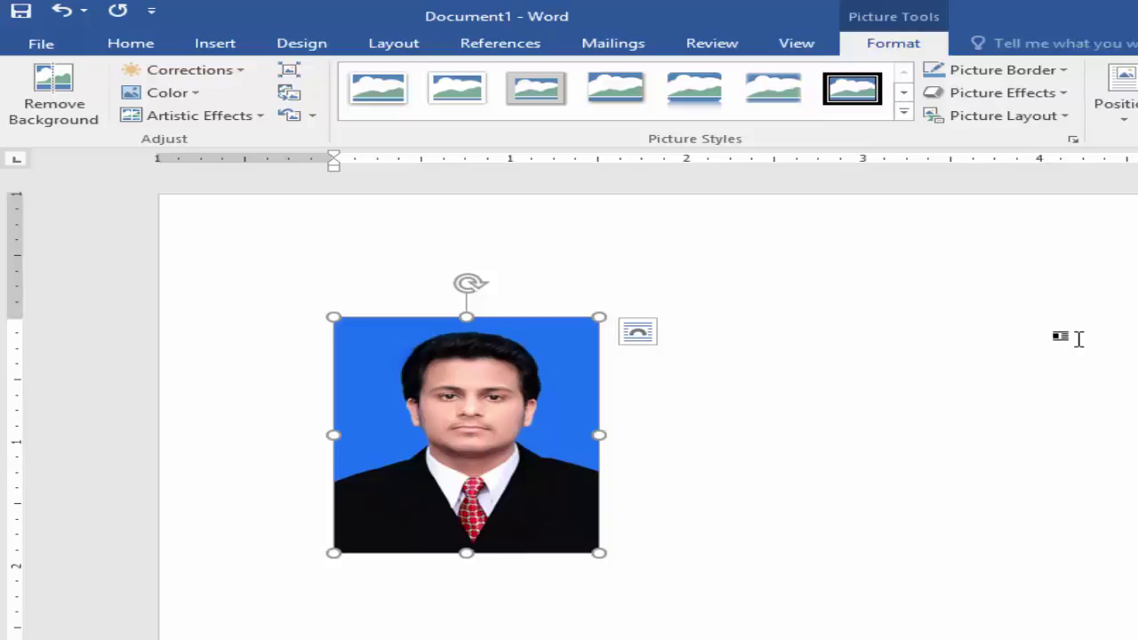
Enlarge the inserted portrait proportionally to about 2.98 inches wide and 3.78 inches high
{"action": "left_click", "coordinate": [1083, 340]}
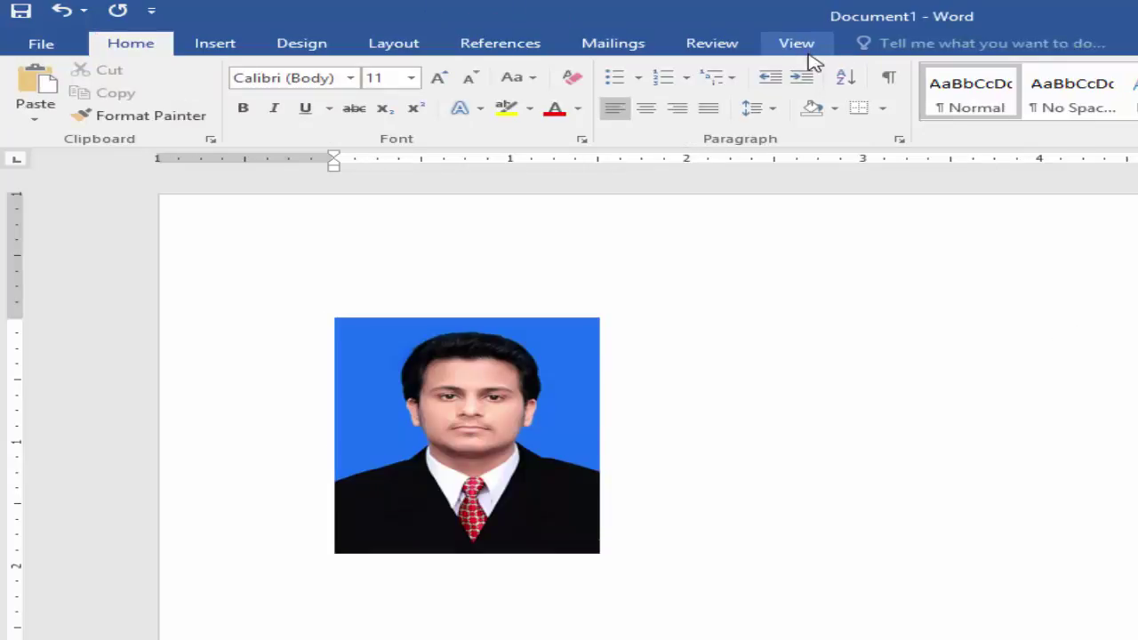
{"action": "left_click", "coordinate": [479, 377]}
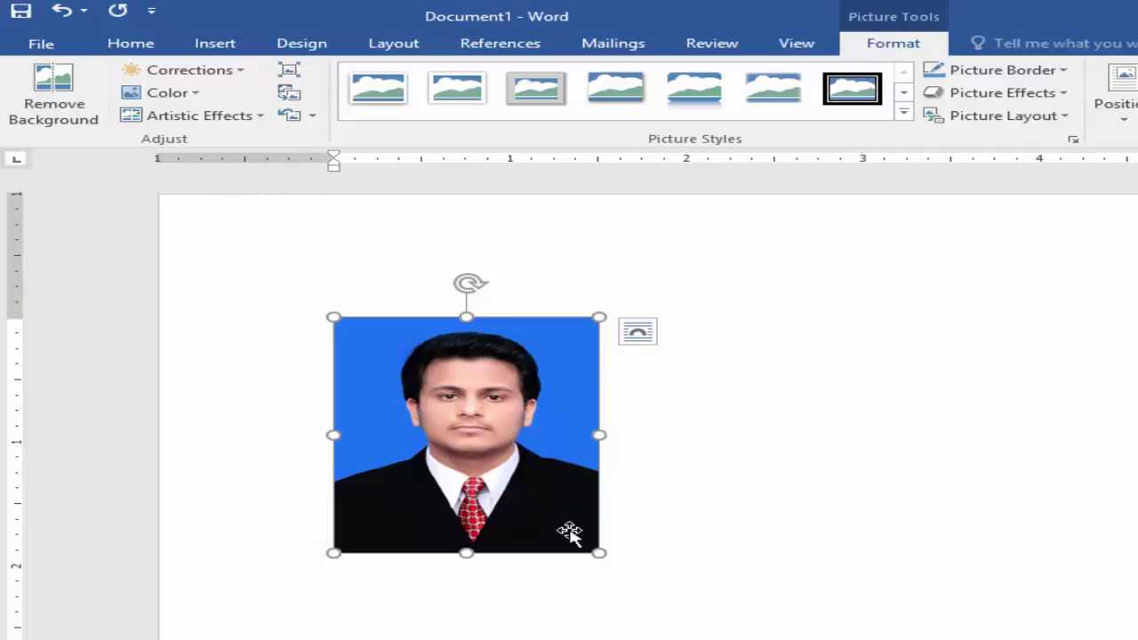
{"action": "left_click_drag", "start_coordinate": [599, 552], "coordinate": [861, 639]}
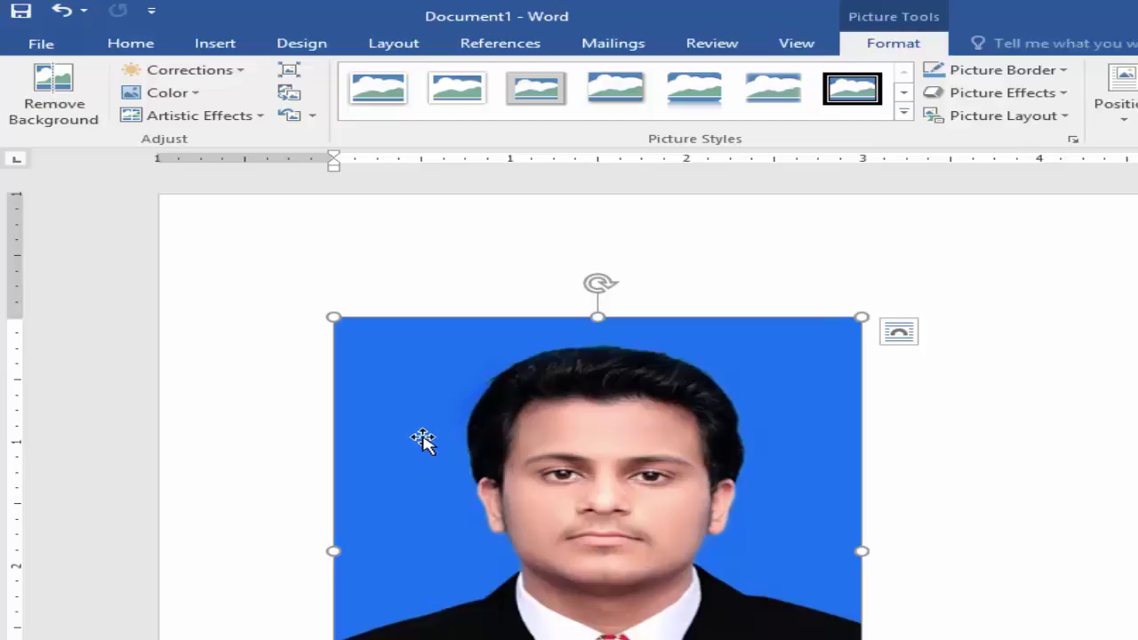
Remove the portrait's background, extending the selection to the picture's upper edge and marking the suit as areas to keep
{"action": "left_click", "coordinate": [56, 113]}
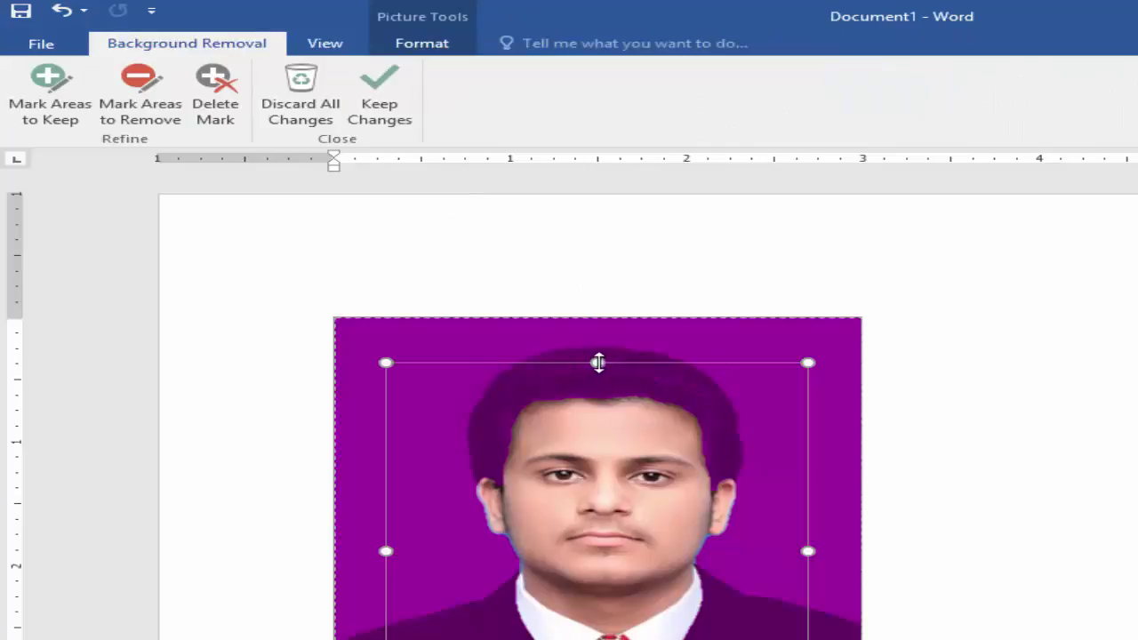
{"action": "left_click_drag", "start_coordinate": [597, 360], "coordinate": [612, 316]}
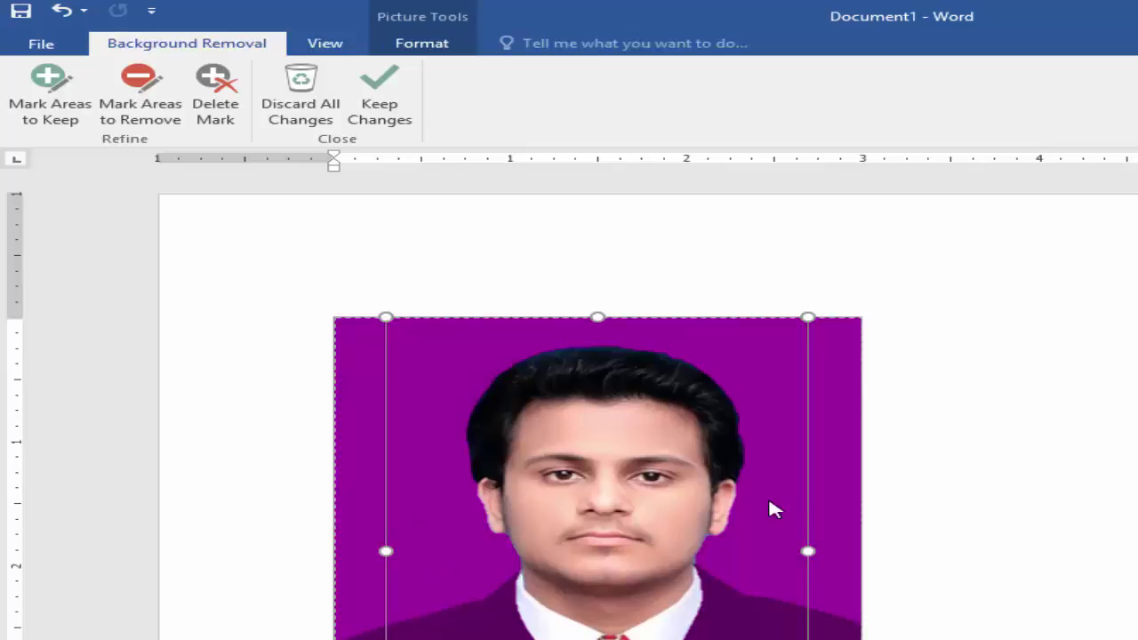
{"action": "left_click", "coordinate": [63, 121]}
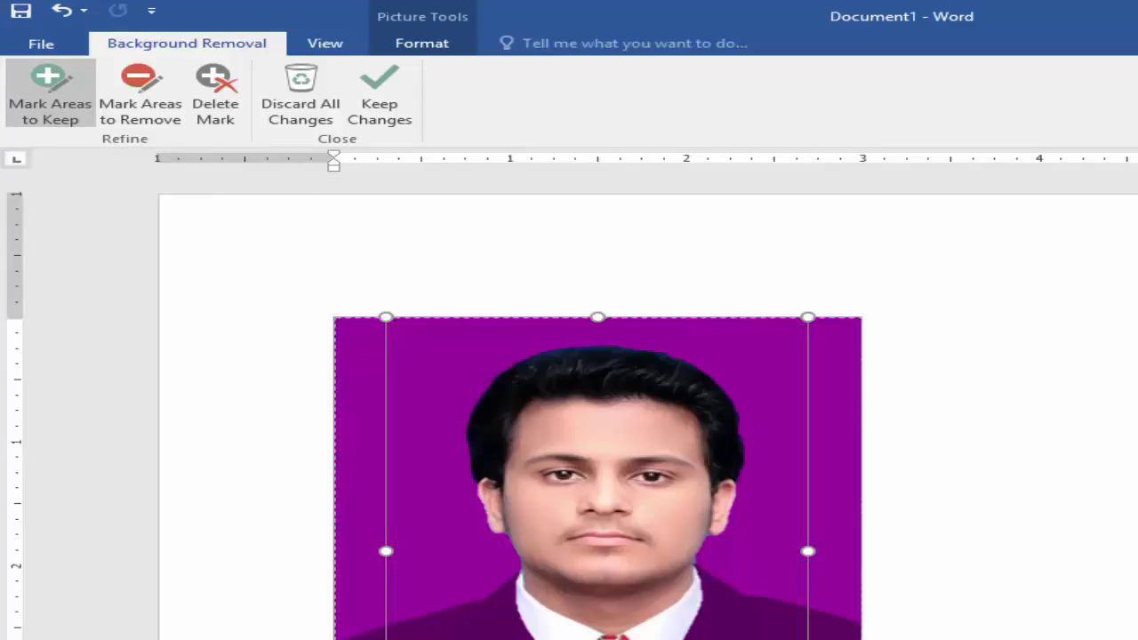
{"action": "mouse_move", "coordinate": [496, 542]}
{"action": "left_mouse_down"}
{"action": "mouse_move", "coordinate": [569, 473]}
{"action": "mouse_move", "coordinate": [574, 539]}
{"action": "left_mouse_up"}
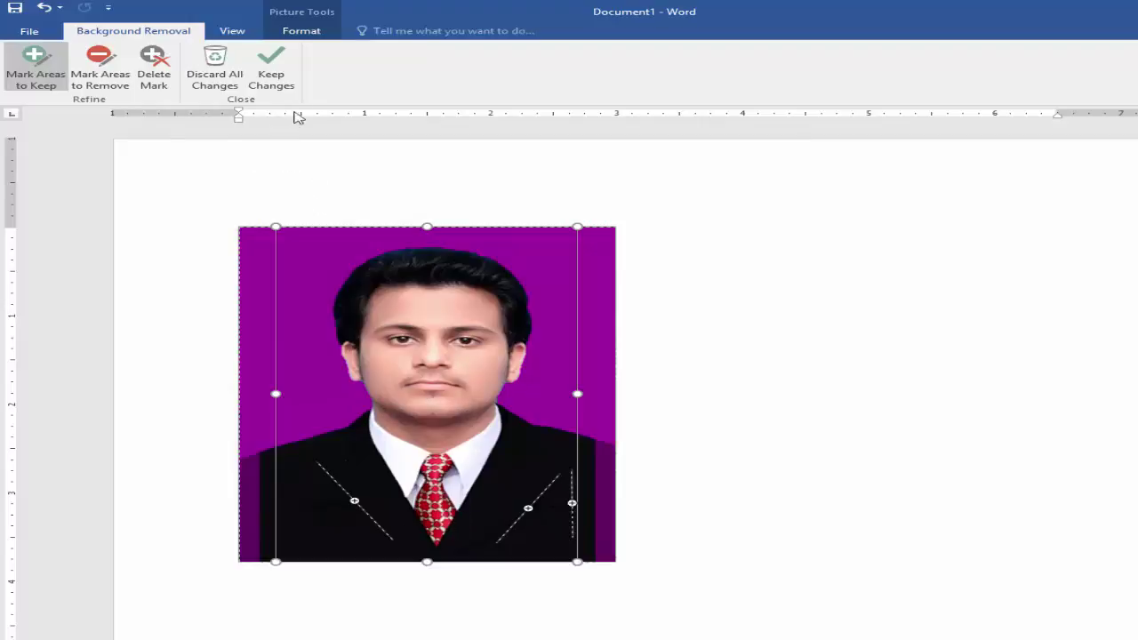
{"action": "left_click", "coordinate": [273, 85]}
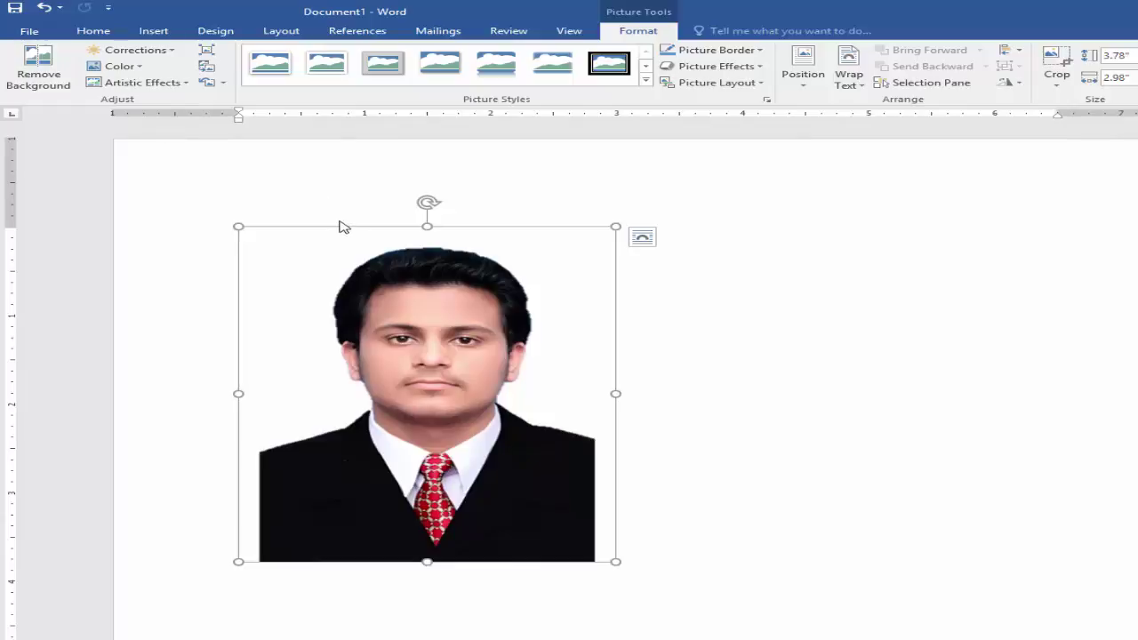
Reset the picture's formatting without resetting its size to bring back the original blue background
{"action": "left_click", "coordinate": [225, 85]}
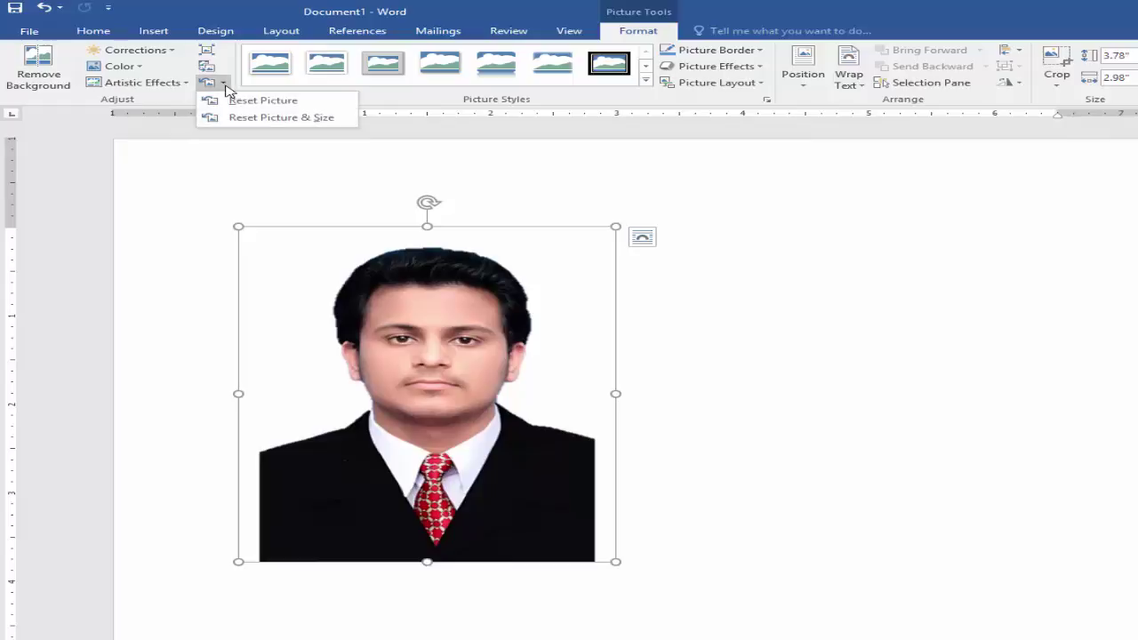
{"action": "left_click", "coordinate": [236, 101]}
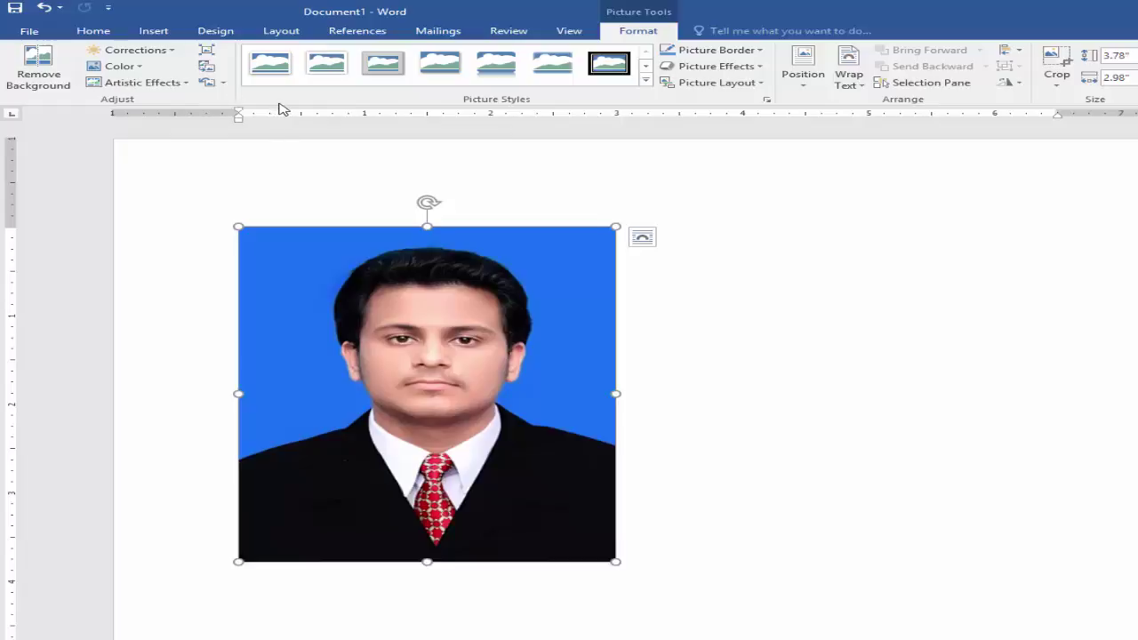
Try three brightness and contrast presets on the portrait: darkest with highest contrast, brighter with more contrast, and brighter with less contrast
{"action": "left_click", "coordinate": [176, 55]}
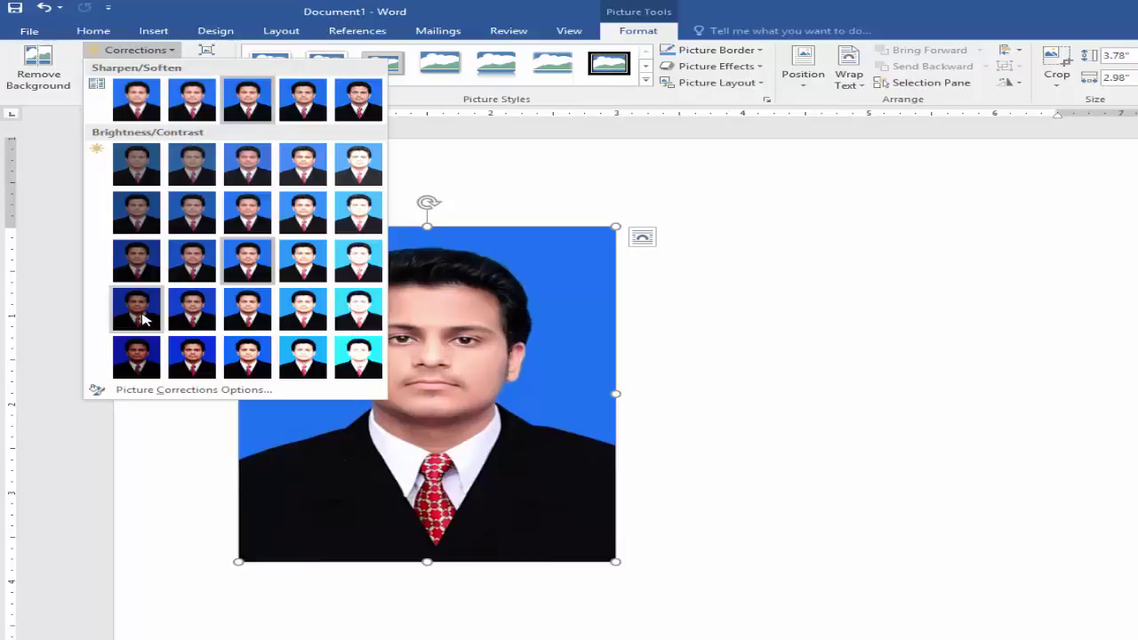
{"action": "left_click", "coordinate": [137, 358]}
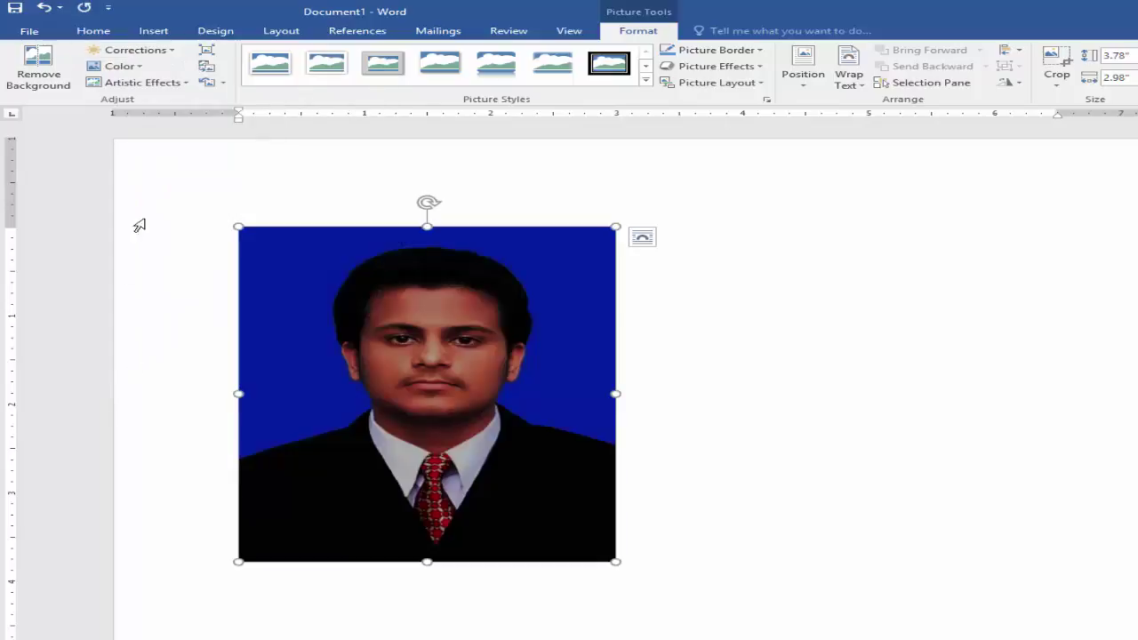
{"action": "left_click", "coordinate": [168, 50]}
{"action": "left_click", "coordinate": [309, 304]}
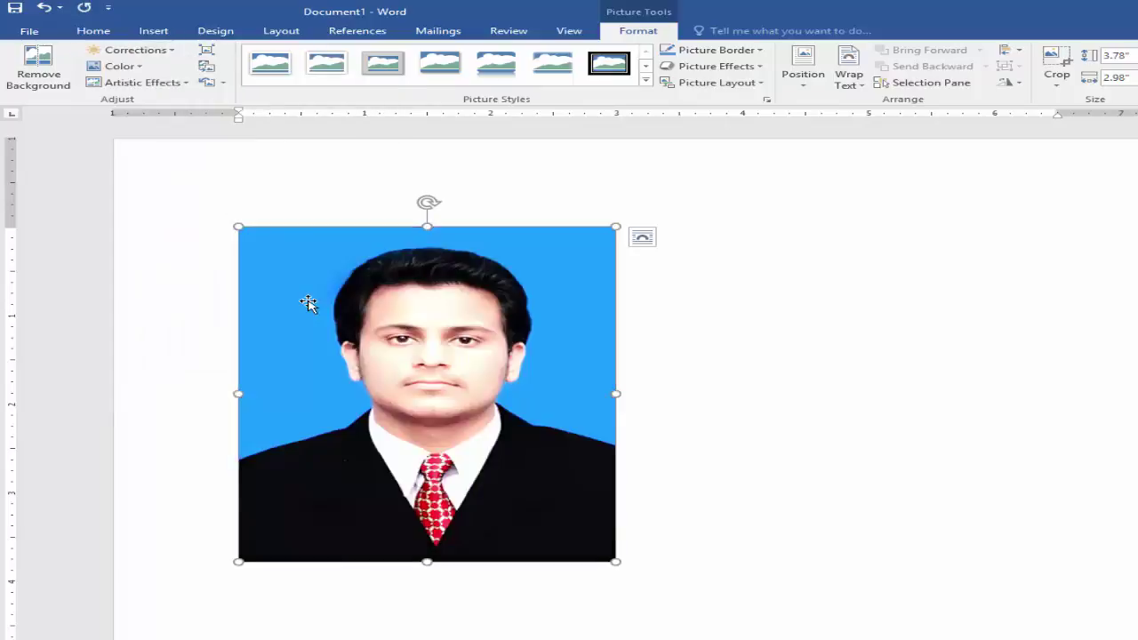
{"action": "left_click", "coordinate": [170, 50]}
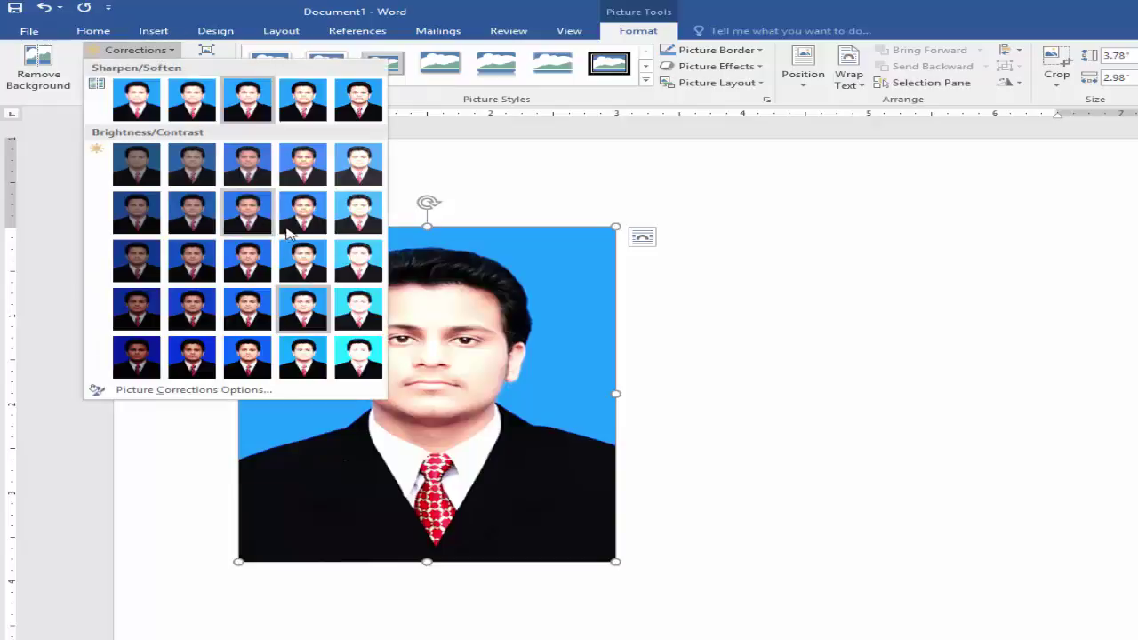
{"action": "left_click", "coordinate": [310, 218]}
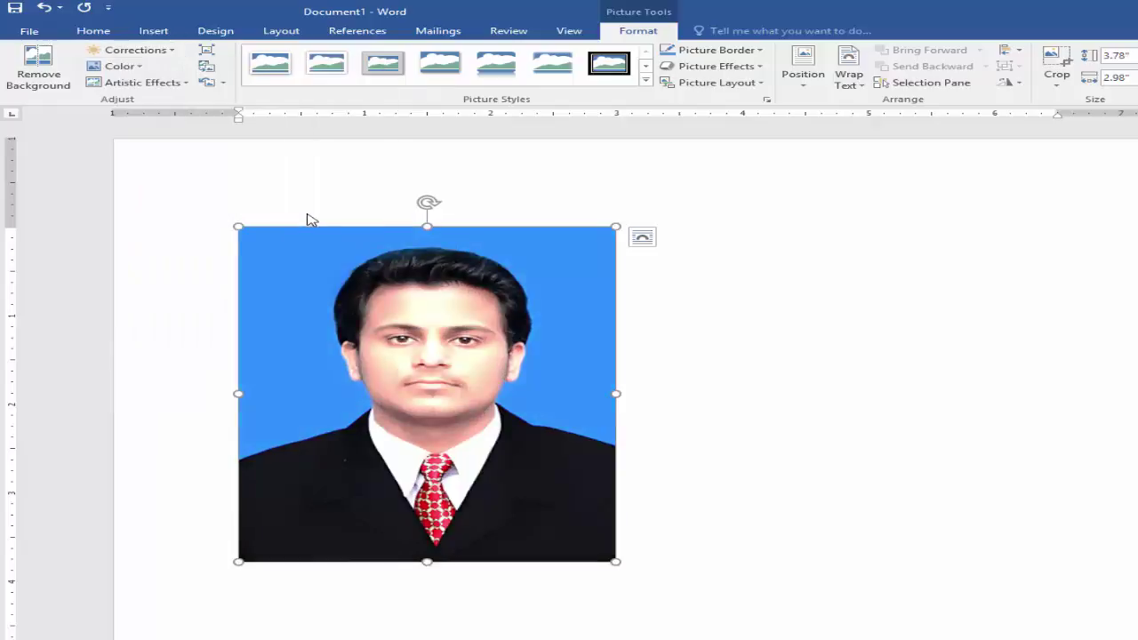
Try color variations on the portrait: the lowest saturation, a dark green recolor, and the preset without recoloring
{"action": "left_click", "coordinate": [147, 76]}
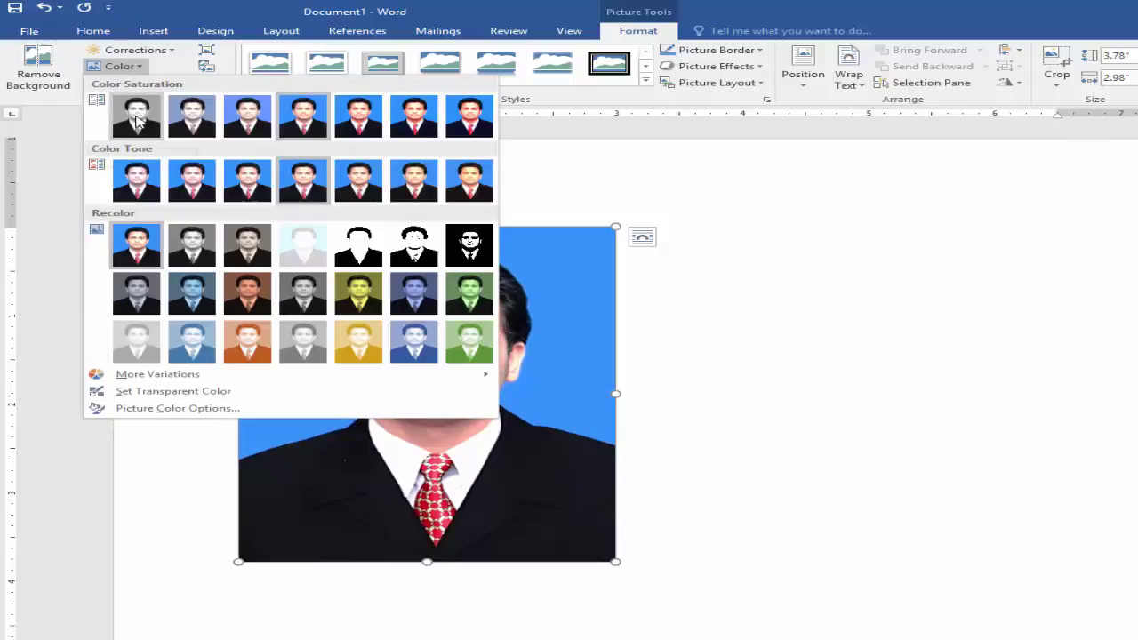
{"action": "left_click", "coordinate": [136, 116]}
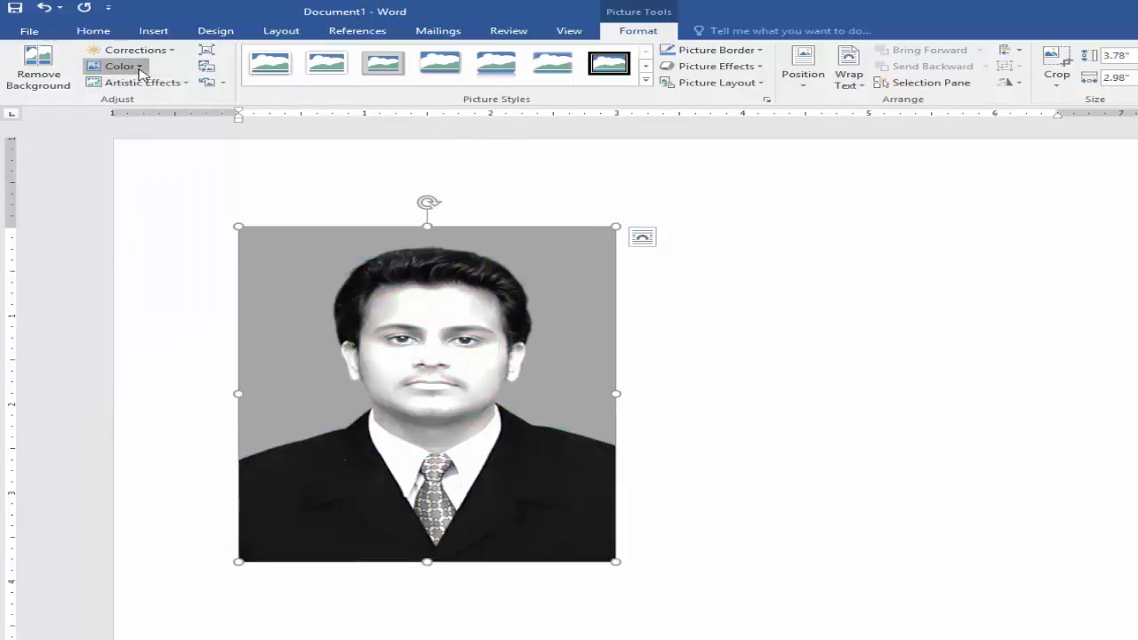
{"action": "left_click", "coordinate": [138, 74]}
{"action": "left_click", "coordinate": [488, 293]}
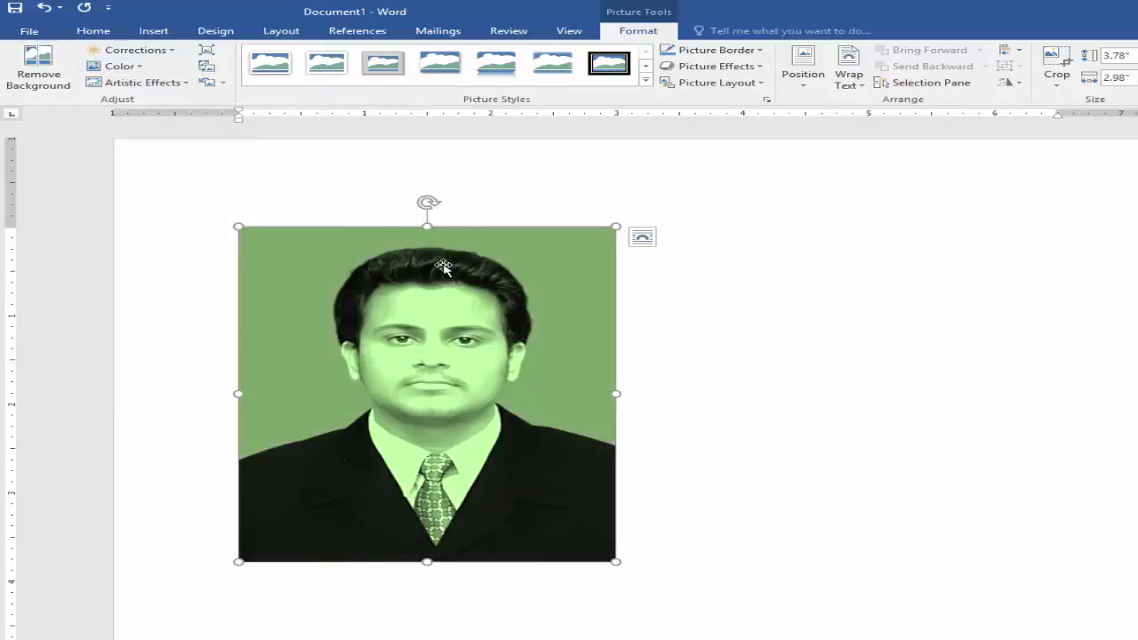
{"action": "left_click", "coordinate": [165, 50]}
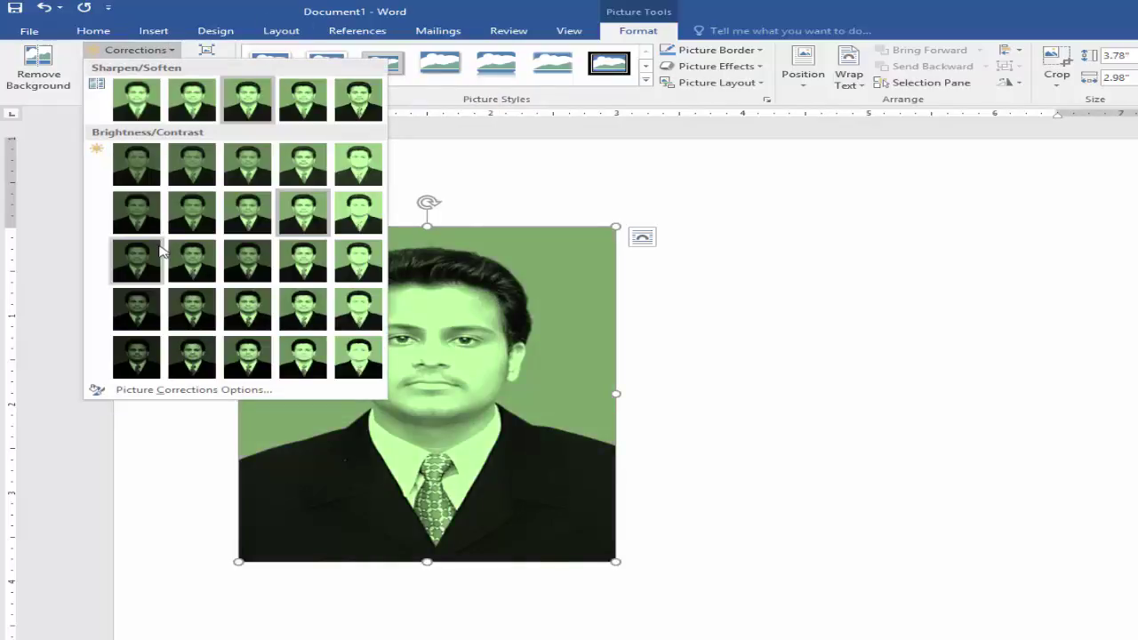
{"action": "left_click", "coordinate": [192, 11]}
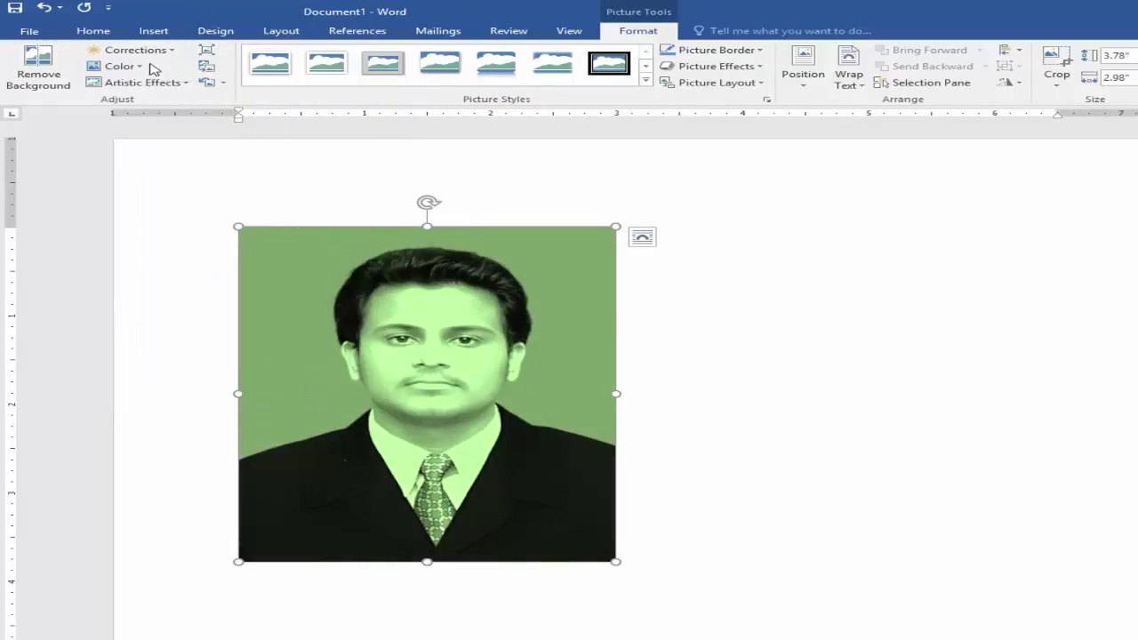
{"action": "left_click", "coordinate": [133, 66]}
{"action": "left_click", "coordinate": [142, 247]}
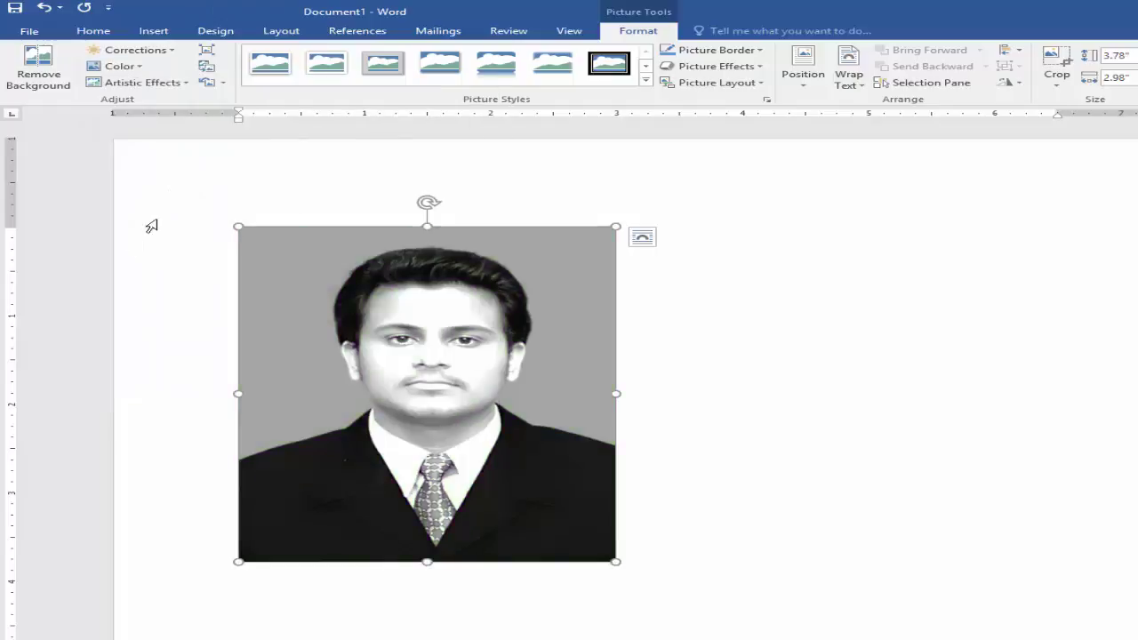
Reset the picture without changing its size to clear its brightness, contrast and color adjustments
{"action": "left_click", "coordinate": [224, 83]}
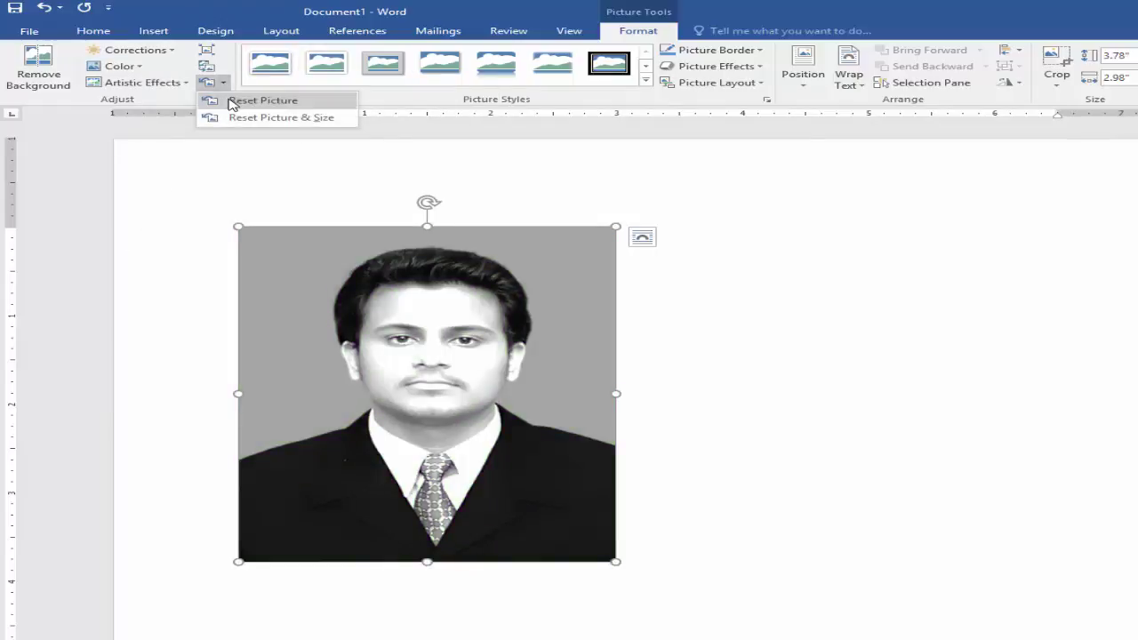
{"action": "left_click", "coordinate": [231, 102]}
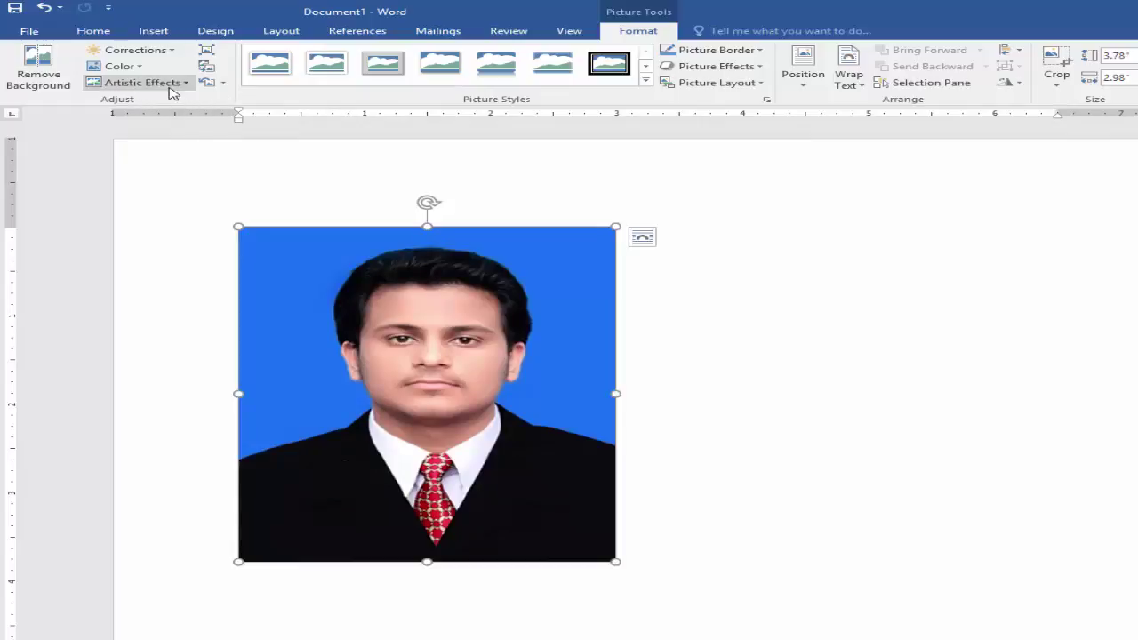
Try the Light Screen and grayscale chalk-style artistic effects on the portrait, clearing them with no effect and a picture reset
{"action": "left_click", "coordinate": [188, 89]}
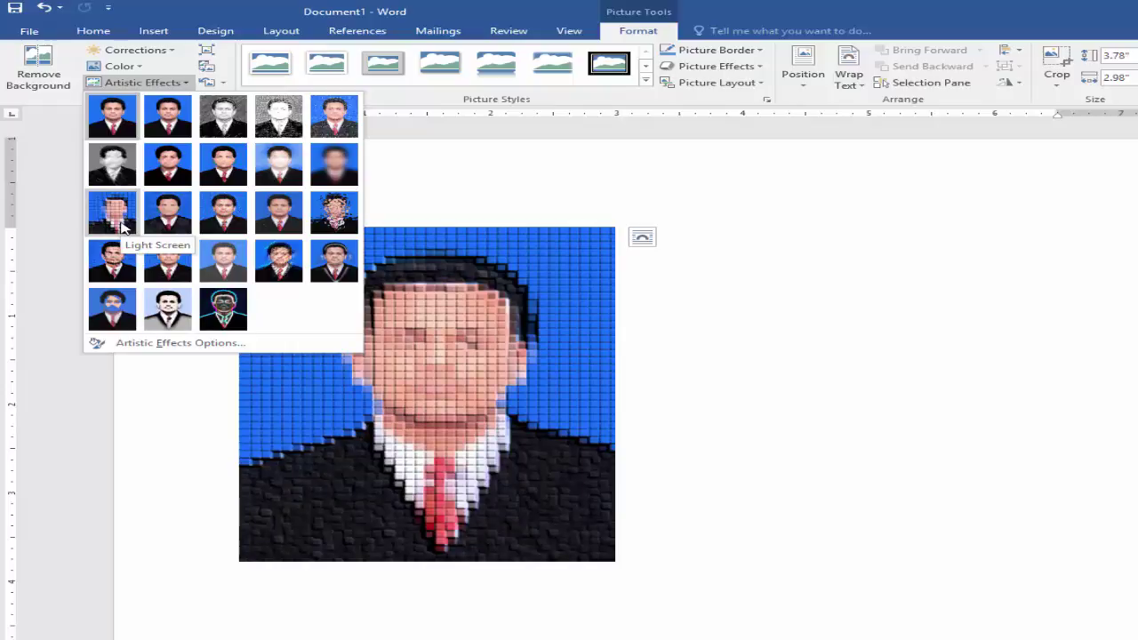
{"action": "left_click", "coordinate": [121, 227]}
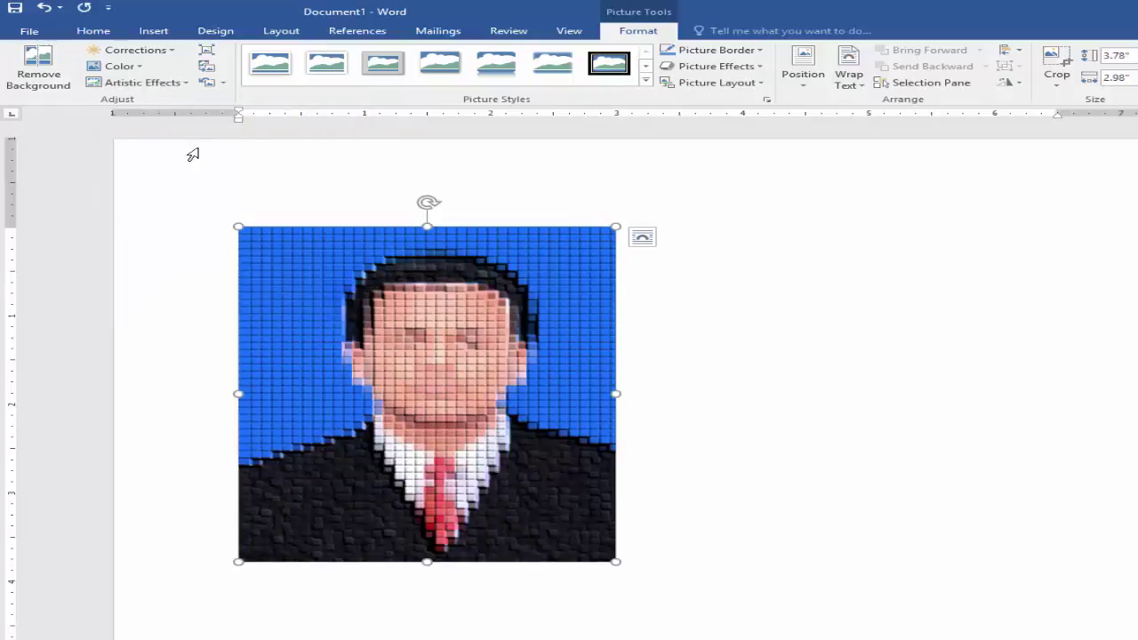
{"action": "left_click", "coordinate": [177, 84]}
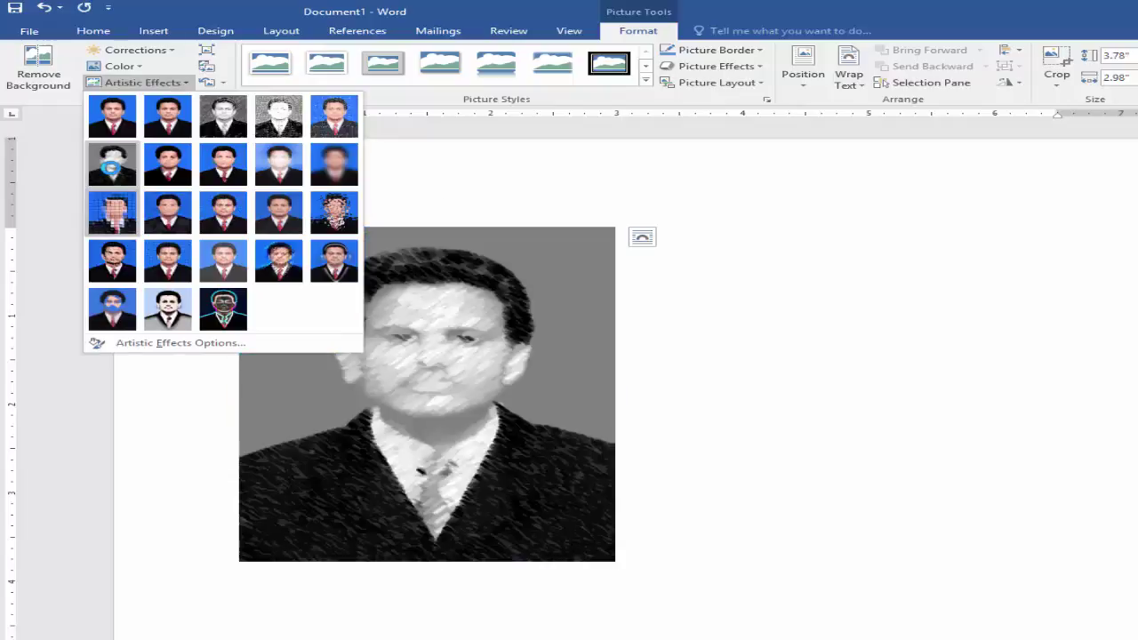
{"action": "left_click", "coordinate": [111, 166]}
{"action": "left_click", "coordinate": [182, 84]}
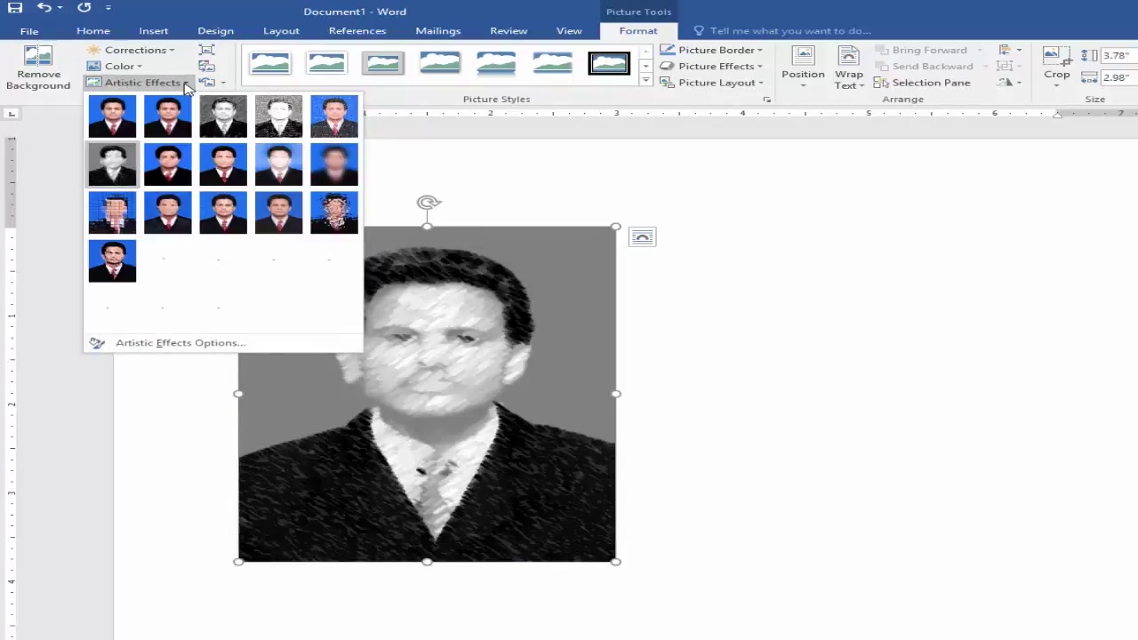
{"action": "left_click", "coordinate": [118, 127]}
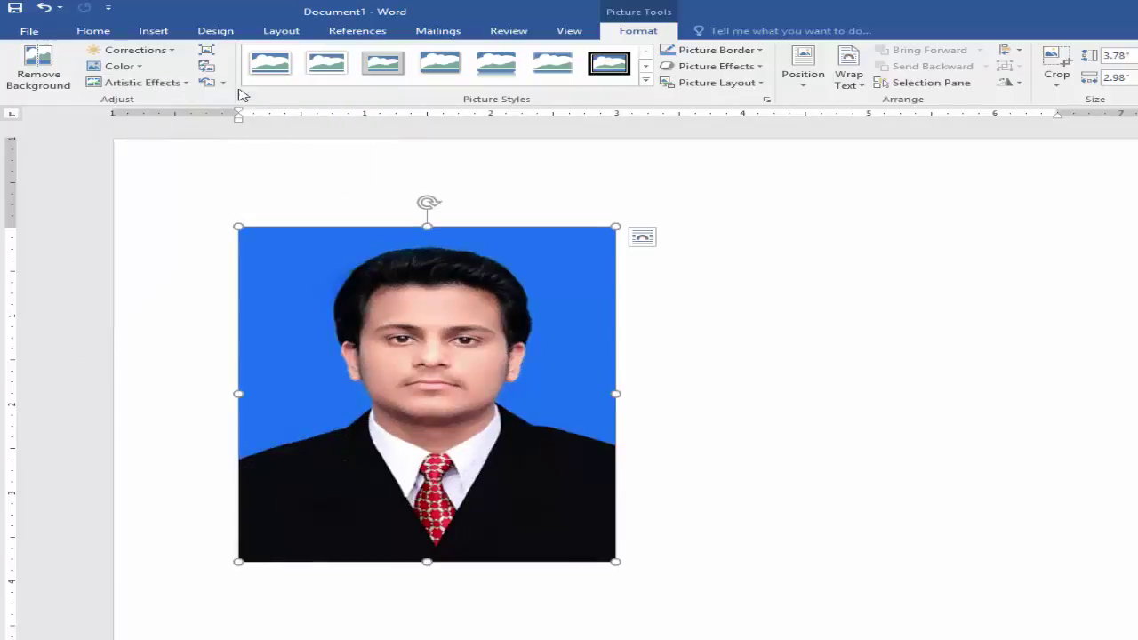
{"action": "left_click", "coordinate": [222, 82]}
{"action": "left_click", "coordinate": [233, 102]}
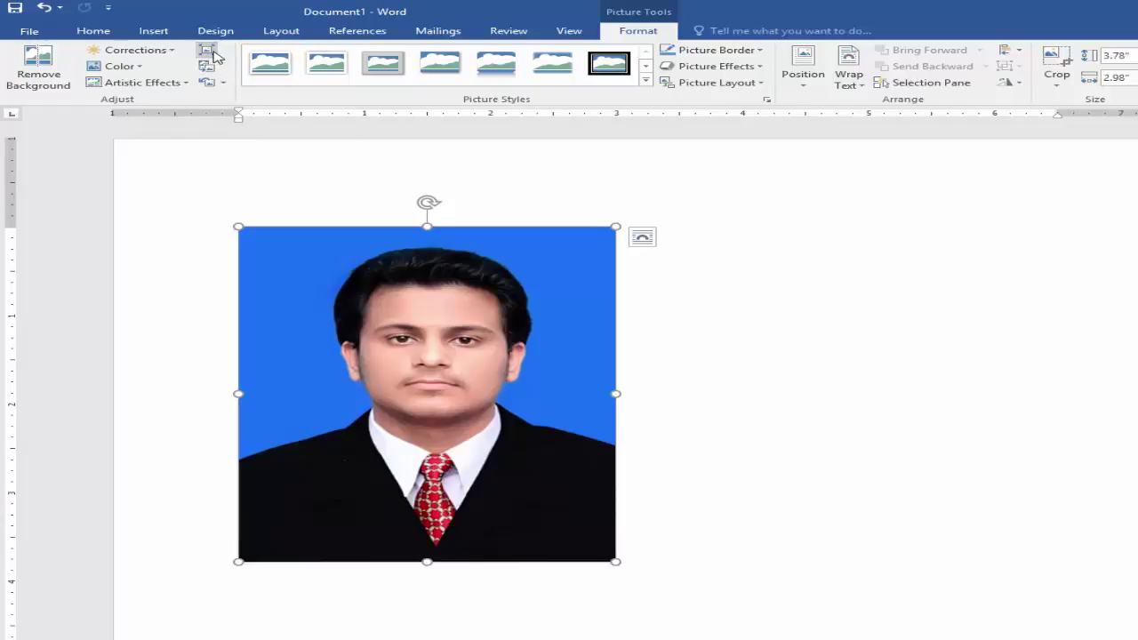
Compress only this picture for E-mail (96 ppi), deleting its cropped areas
{"action": "left_click", "coordinate": [208, 51]}
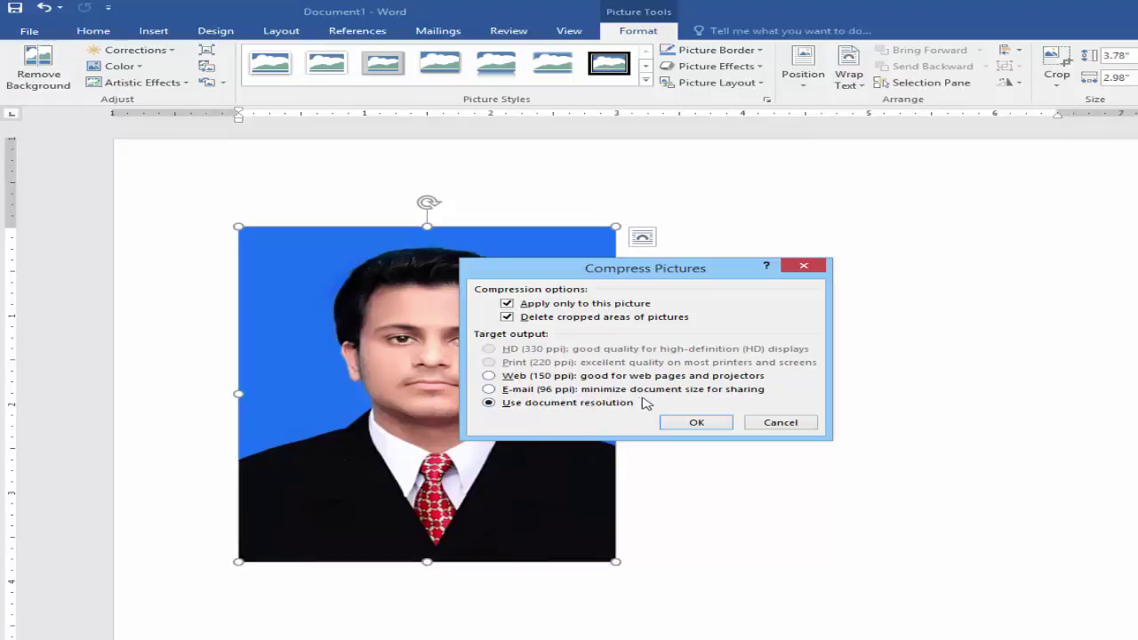
{"action": "left_click", "coordinate": [523, 393]}
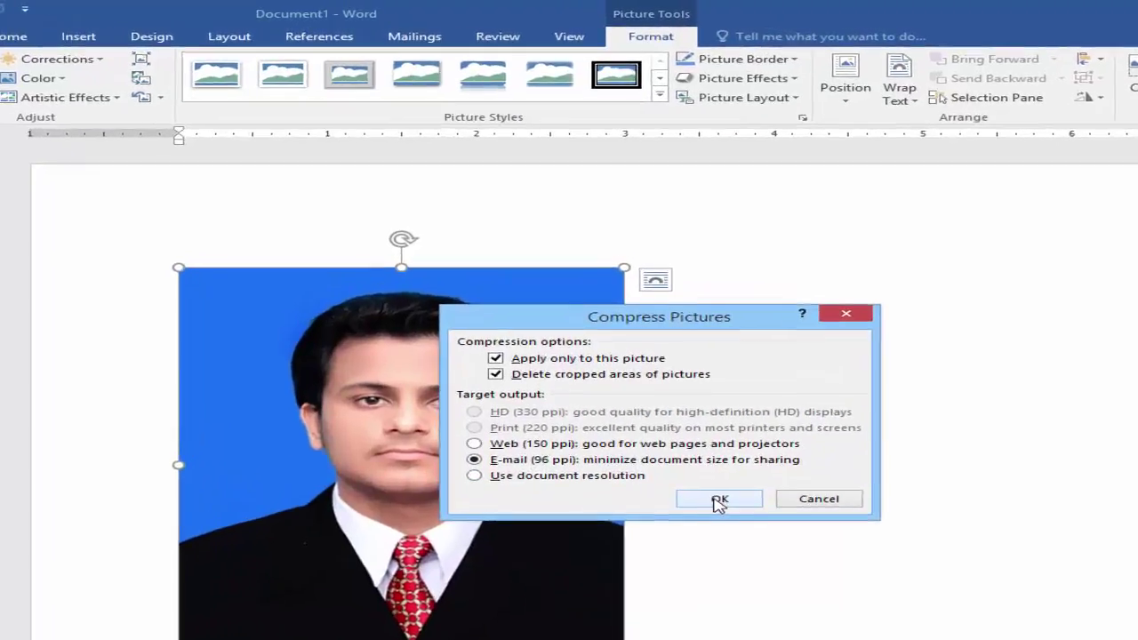
{"action": "left_click", "coordinate": [719, 500]}
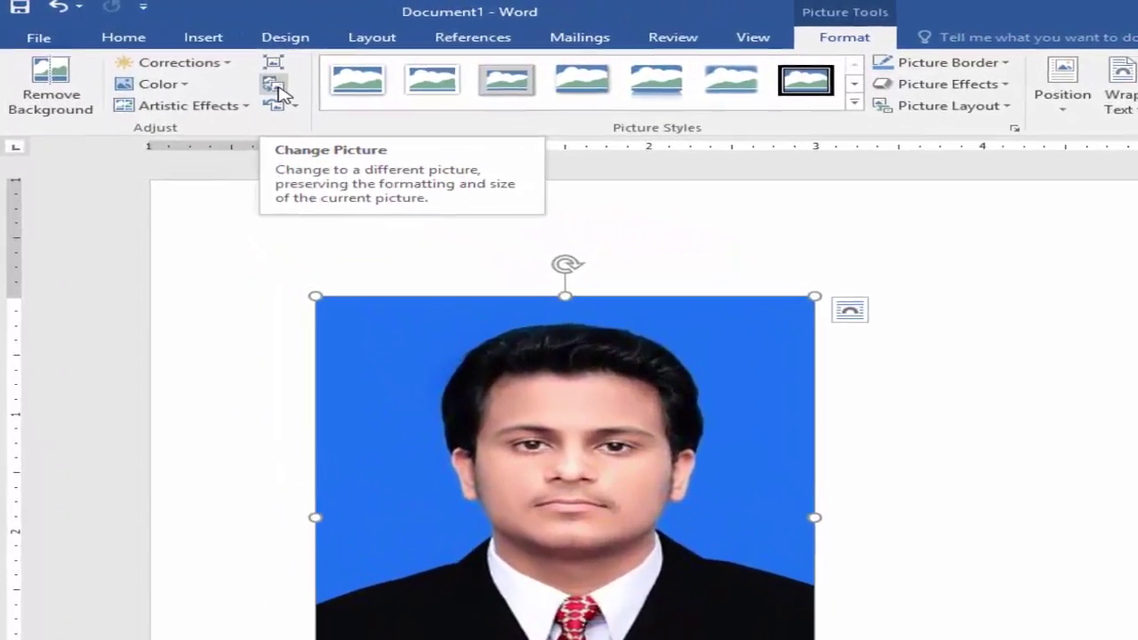
Replace the portrait with abcd12.jpg from the computer's places folder, working offline
{"action": "left_click", "coordinate": [184, 57]}
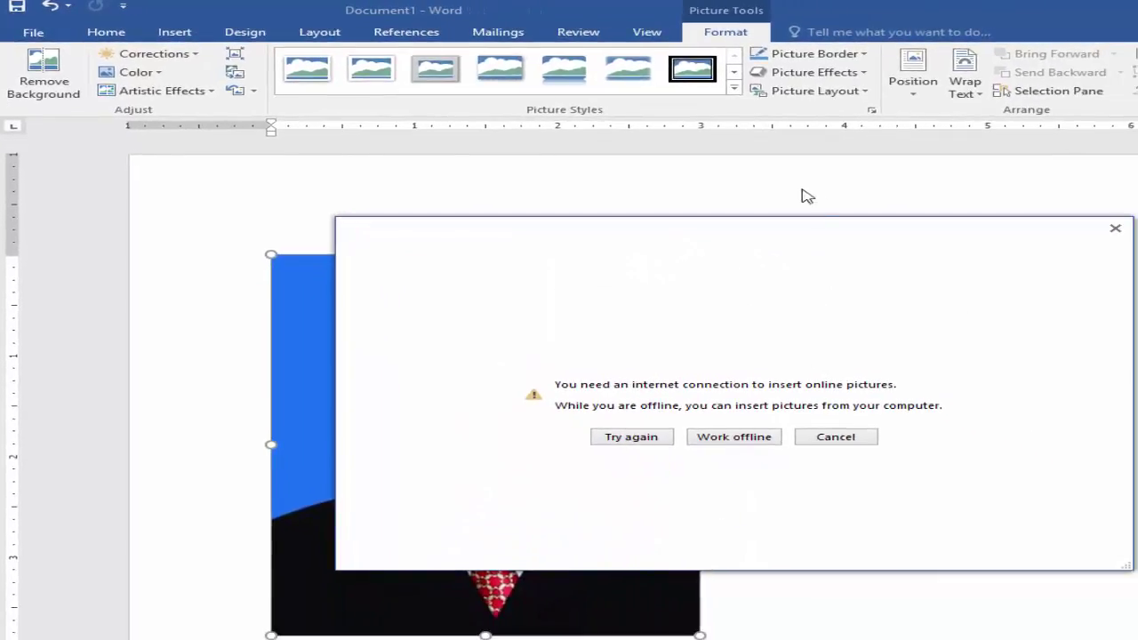
{"action": "left_click", "coordinate": [738, 438]}
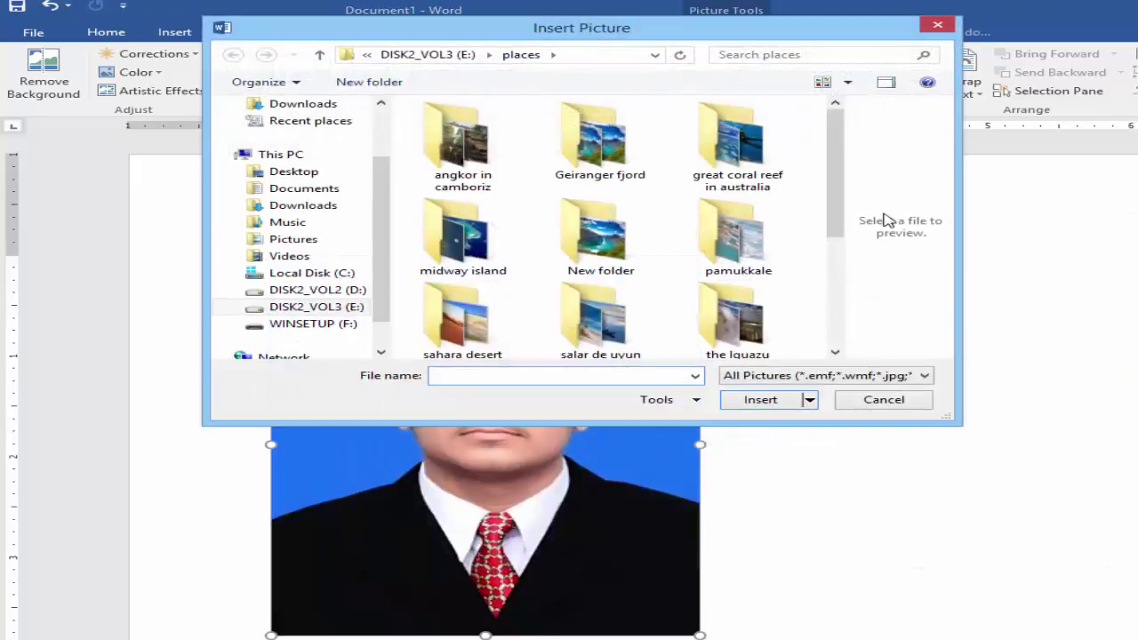
{"action": "scroll", "coordinate": [831, 267], "scroll_direction": "down", "scroll_amount": 5}
{"action": "left_click", "coordinate": [738, 174]}
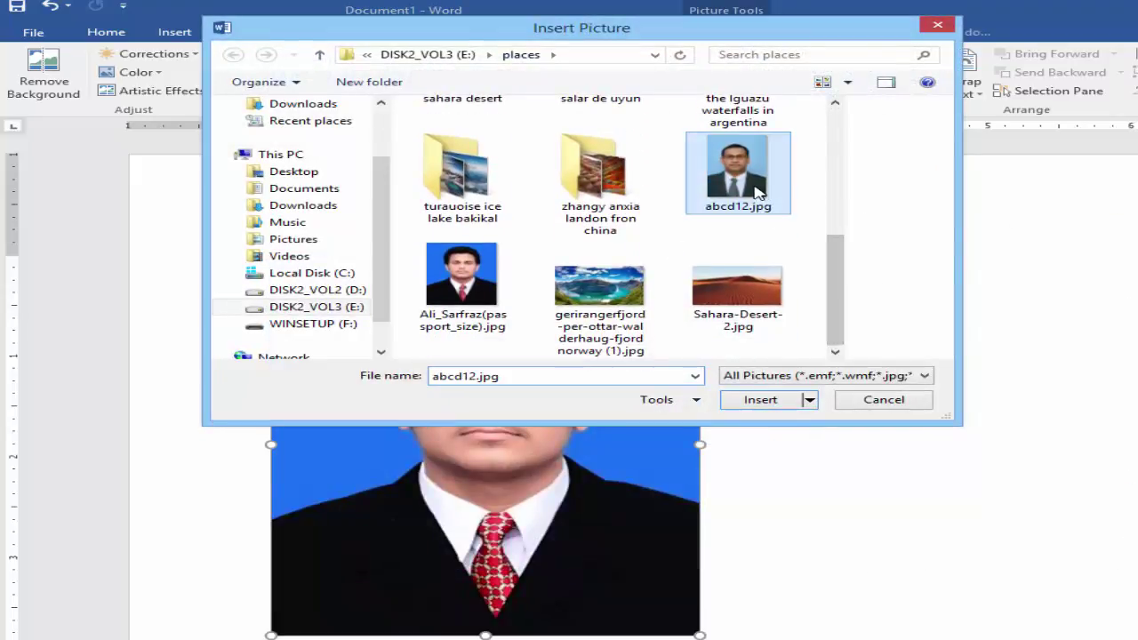
{"action": "left_click", "coordinate": [778, 404]}
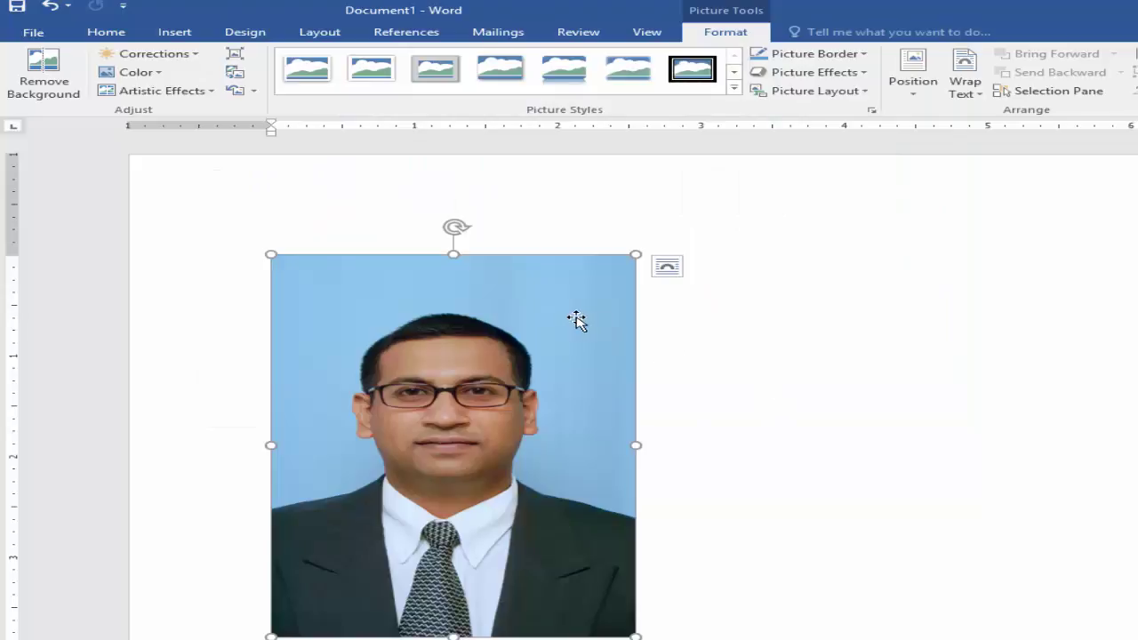
Shrink the new portrait to about 1.5 inches wide and reset both its formatting and size
{"action": "left_click", "coordinate": [253, 91]}
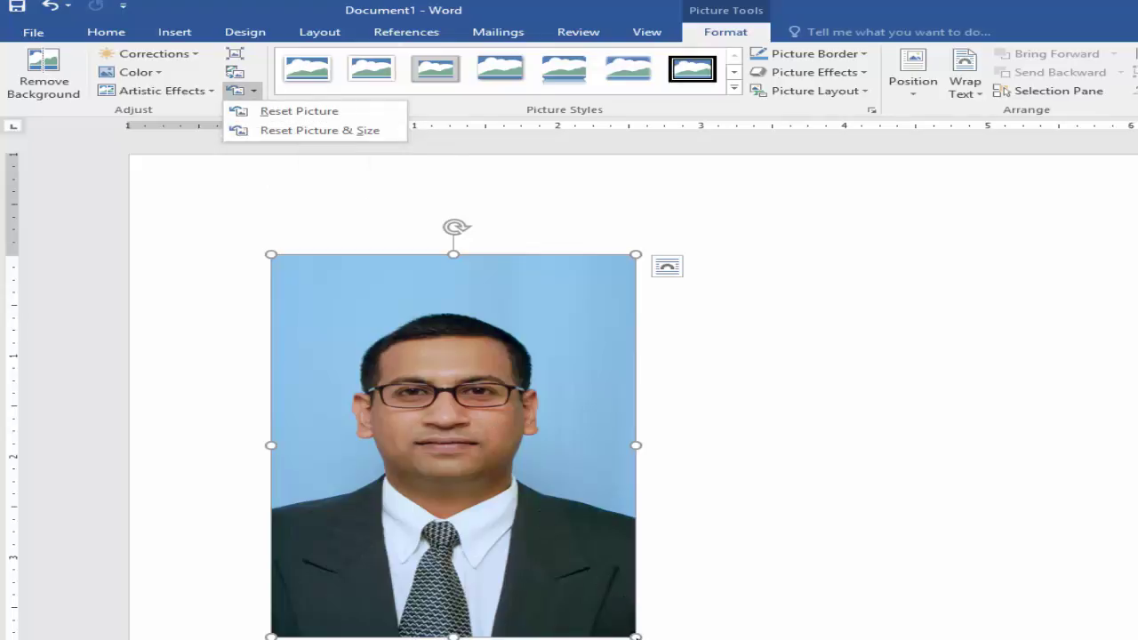
{"action": "left_click", "coordinate": [635, 637]}
{"action": "left_click_drag", "start_coordinate": [635, 636], "coordinate": [478, 471]}
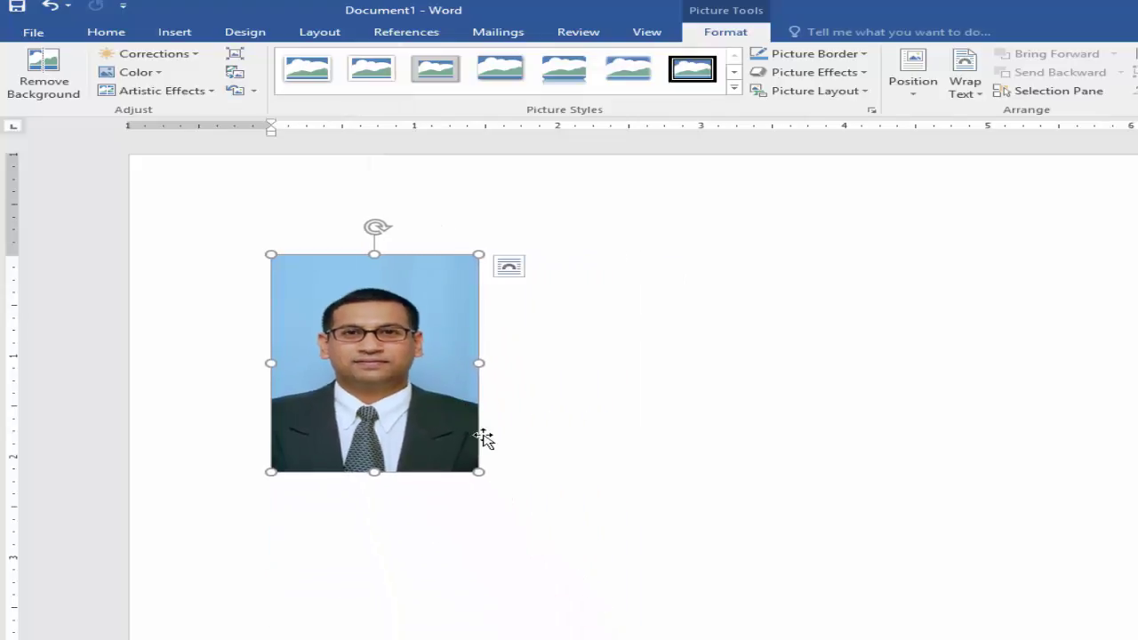
{"action": "left_click", "coordinate": [254, 91]}
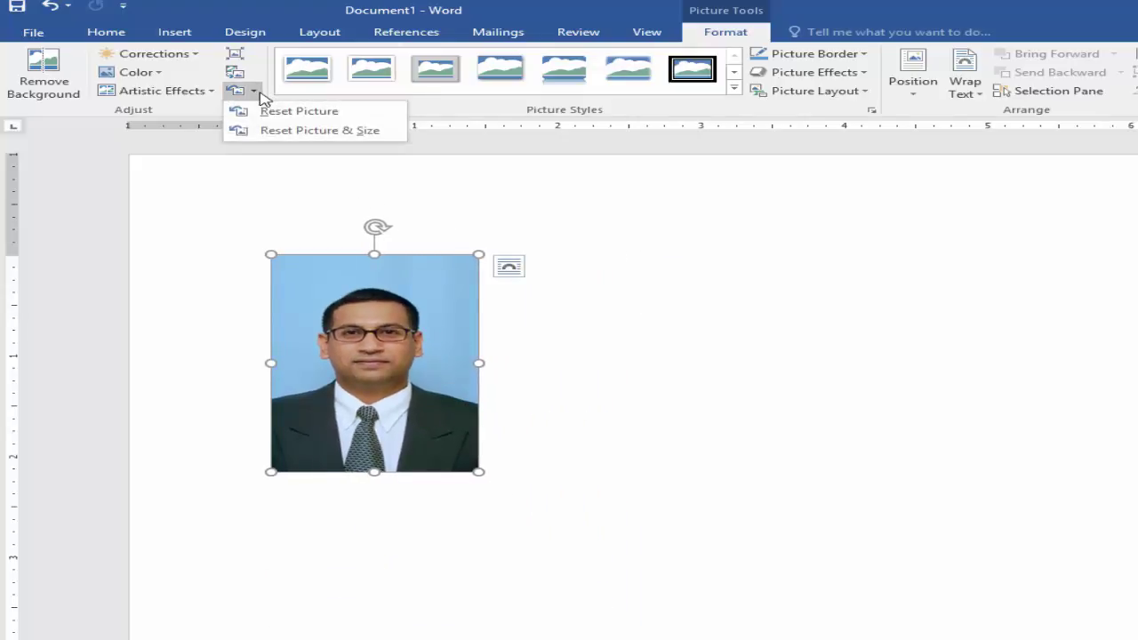
{"action": "left_click", "coordinate": [281, 131]}
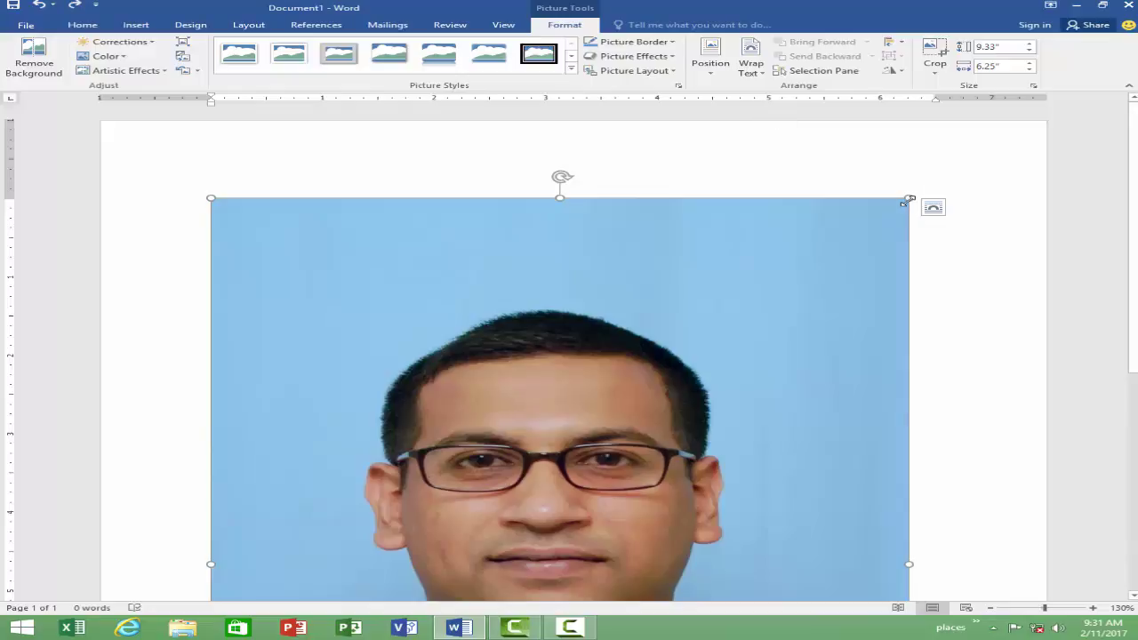
Scale the oversized portrait down to about 3.89 inches high by 2.61 inches wide
{"action": "left_click_drag", "start_coordinate": [907, 201], "coordinate": [513, 465]}
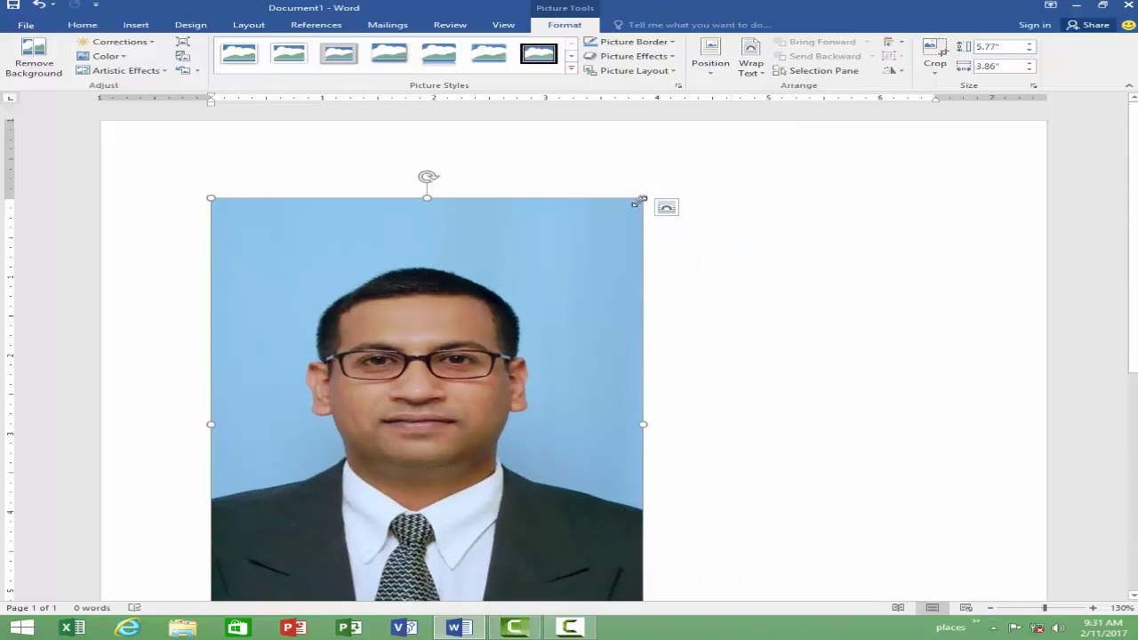
{"action": "left_click_drag", "start_coordinate": [638, 201], "coordinate": [503, 345]}
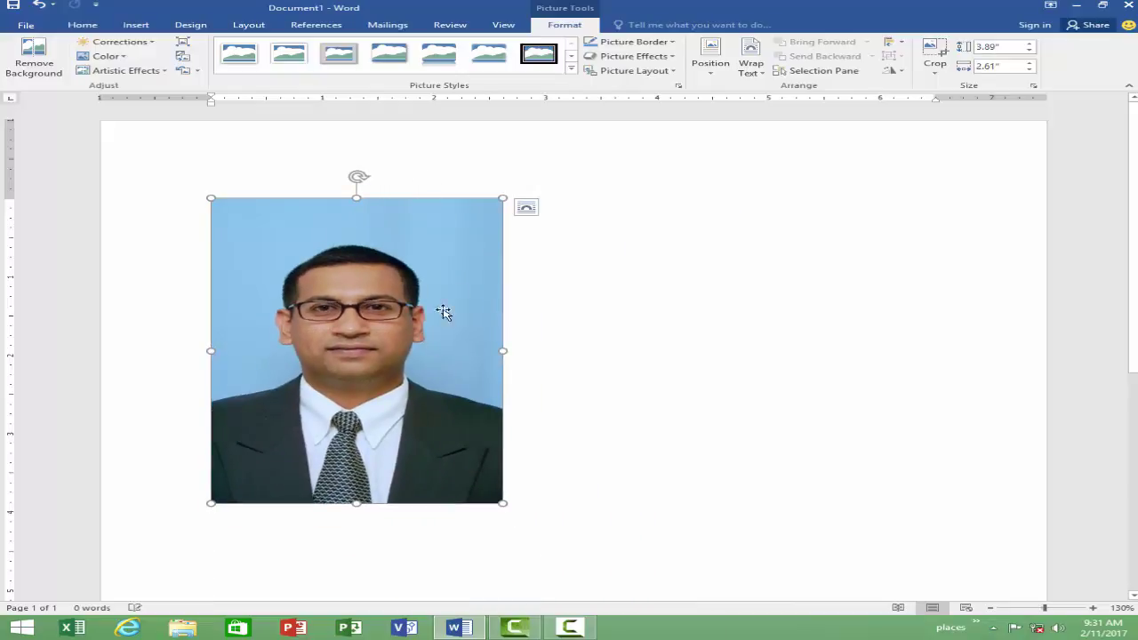
Set the portrait to square text wrapping and move it about 0.4 inches right of the left margin
{"action": "left_click", "coordinate": [528, 211]}
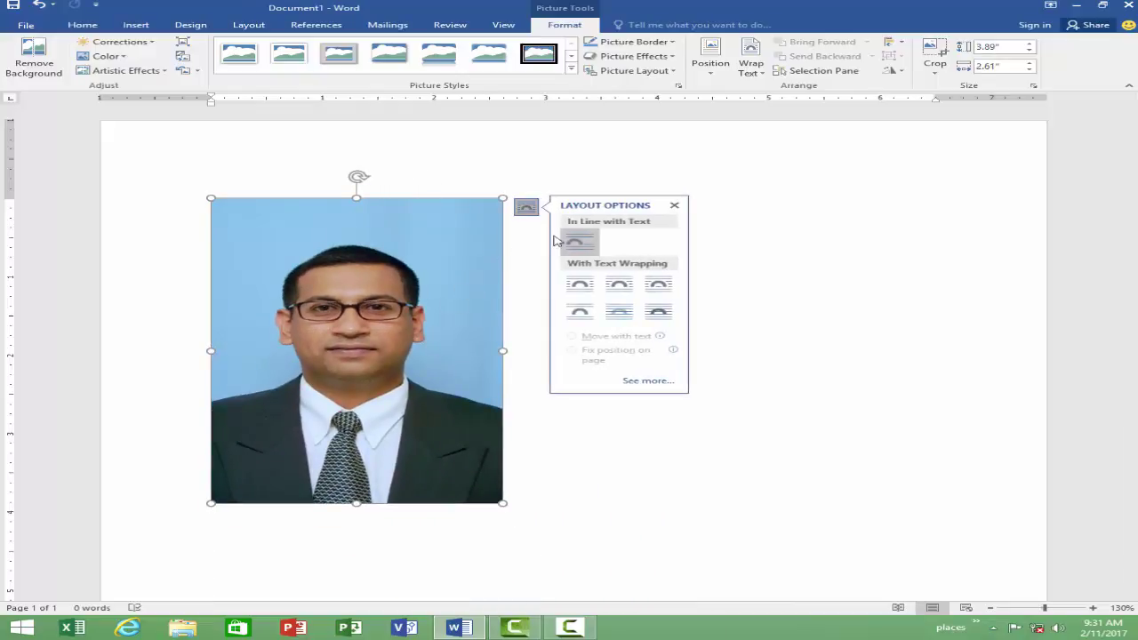
{"action": "left_click", "coordinate": [584, 290]}
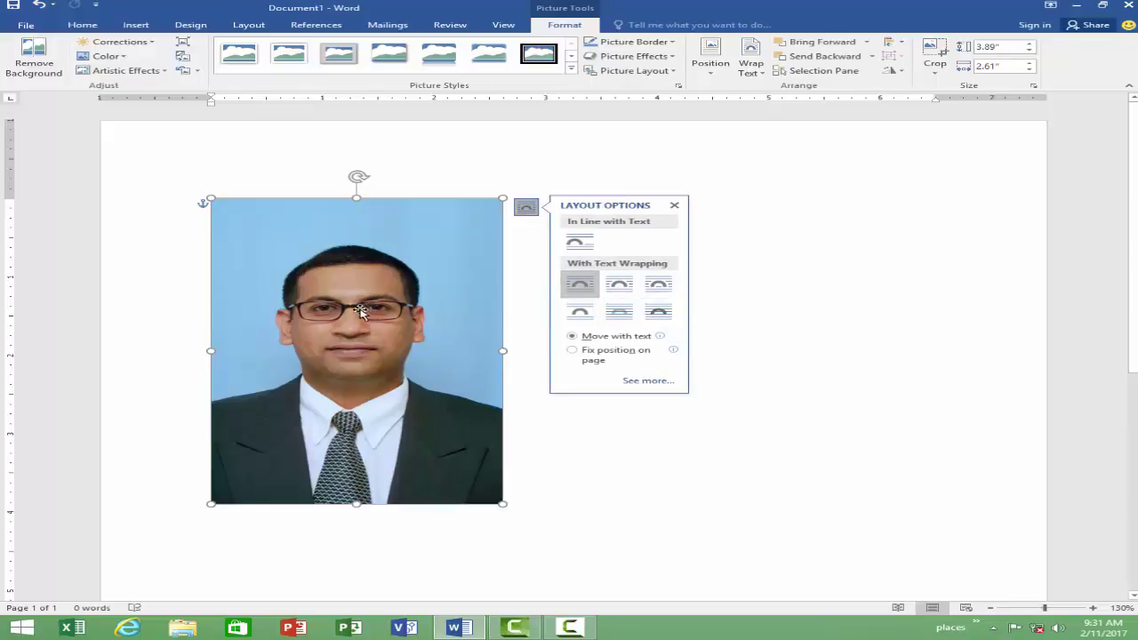
{"action": "left_click_drag", "start_coordinate": [397, 306], "coordinate": [736, 304]}
{"action": "left_click_drag", "start_coordinate": [604, 299], "coordinate": [361, 304]}
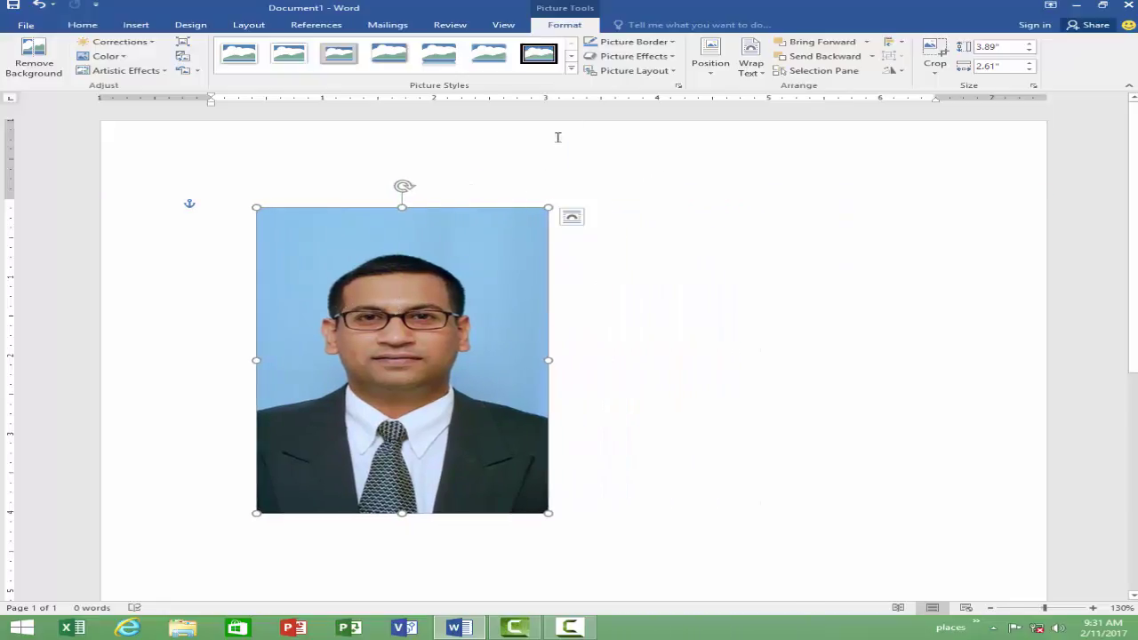
Apply the rounded, bevelled gray frame picture style to the portrait and color its border standard red
{"action": "left_click", "coordinate": [572, 71]}
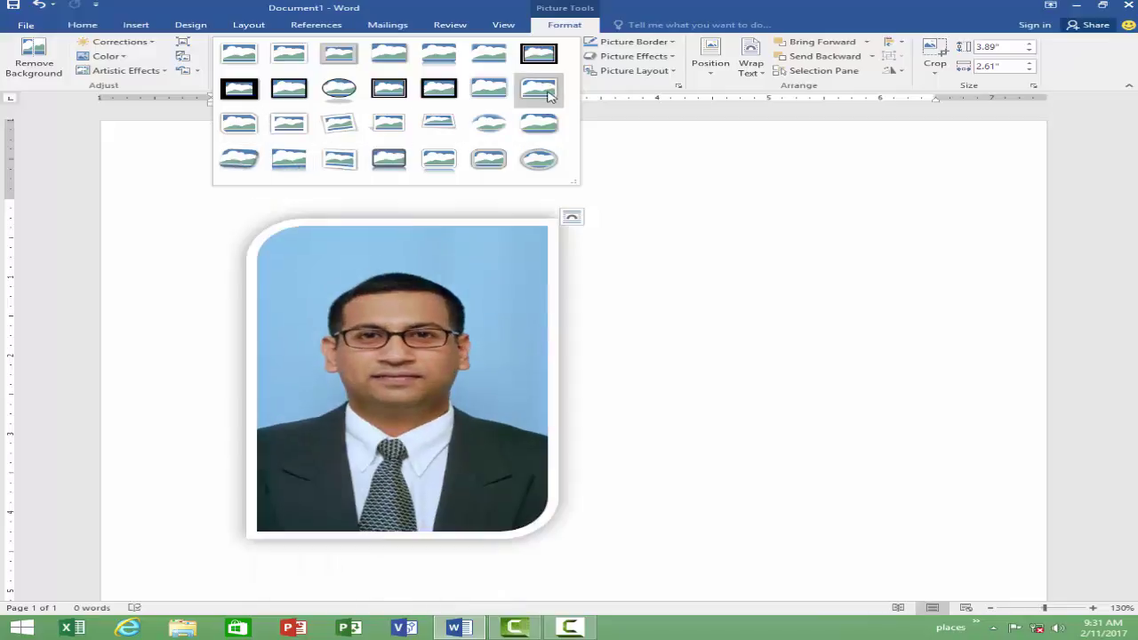
{"action": "left_click", "coordinate": [486, 161]}
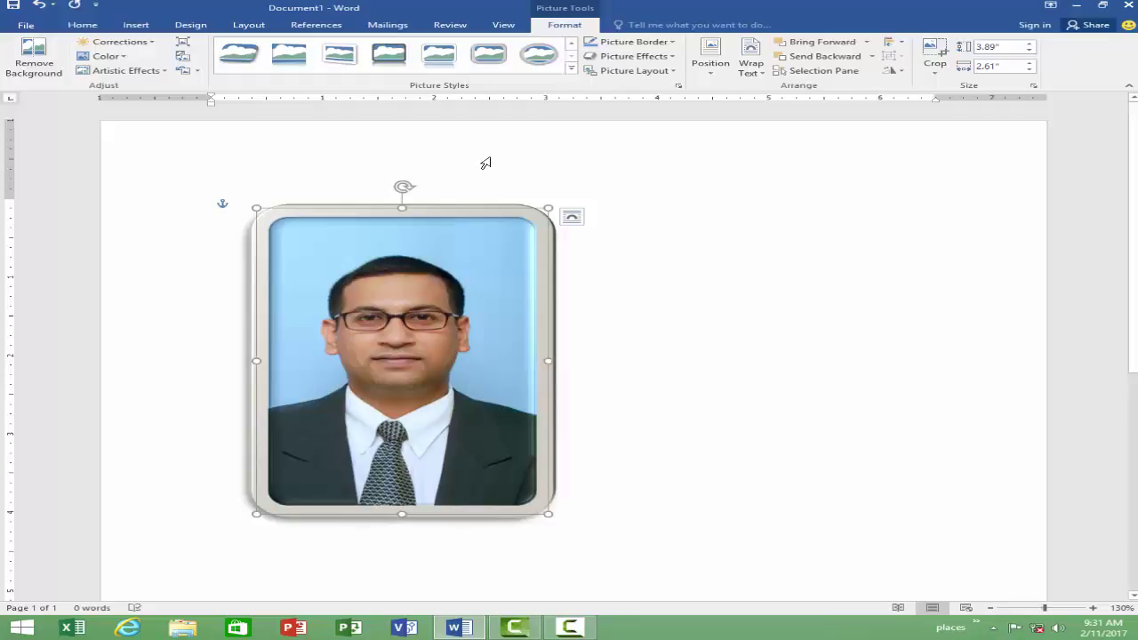
{"action": "left_click", "coordinate": [672, 43]}
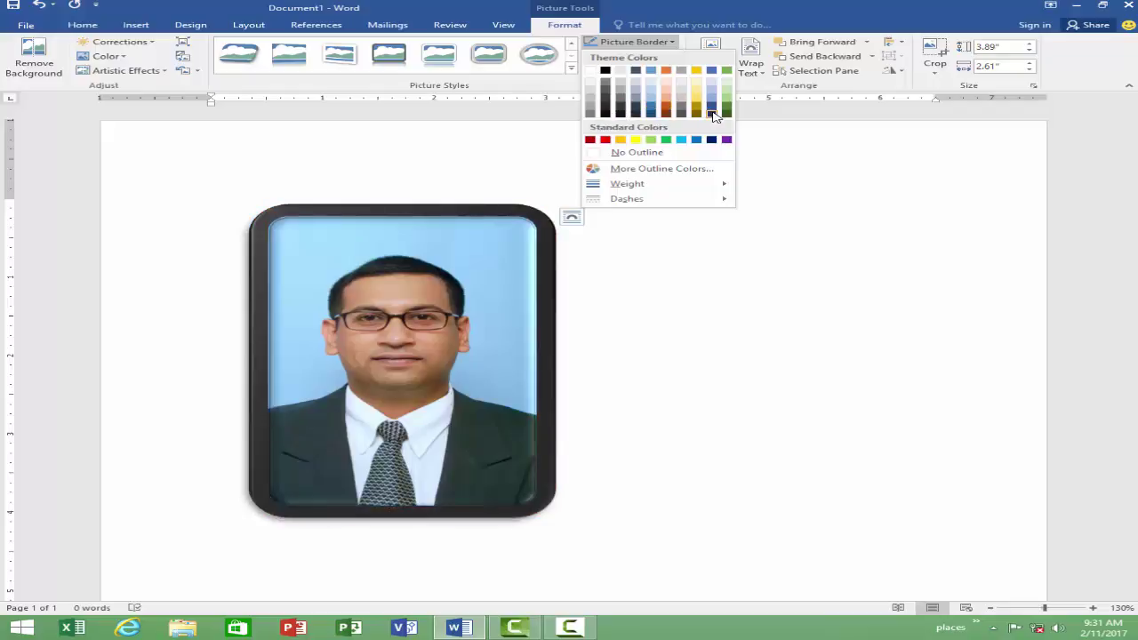
{"action": "left_click", "coordinate": [606, 141]}
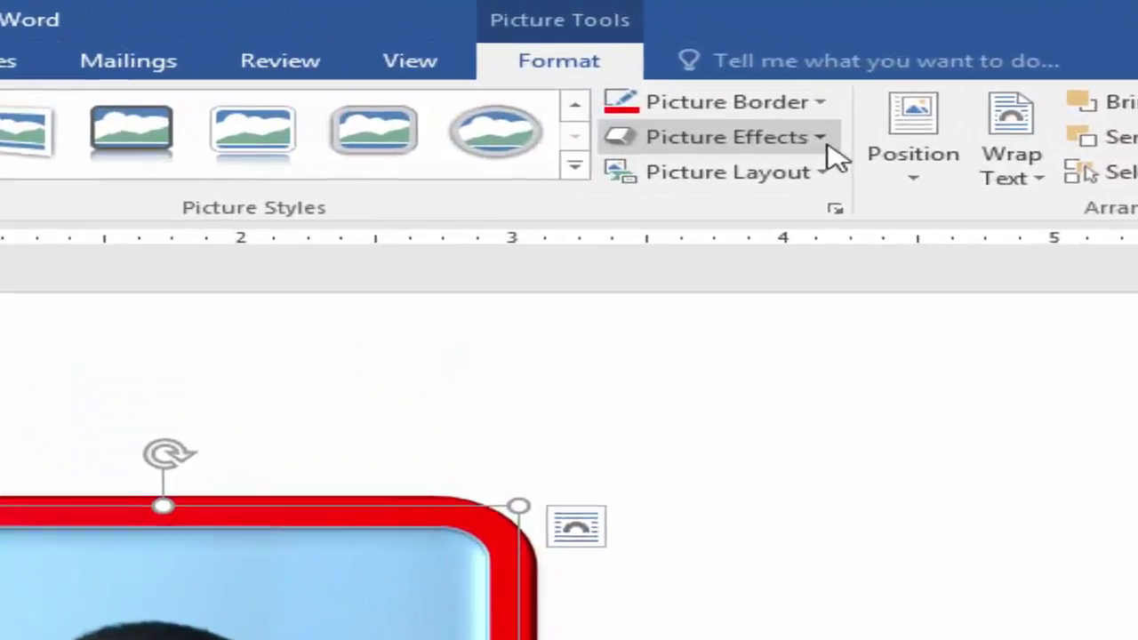
Add a perspective shadow falling to the lower right and a parallel 3-D rotation exposing the frame's right side
{"action": "left_click", "coordinate": [829, 150]}
{"action": "mouse_move", "coordinate": [827, 284]}
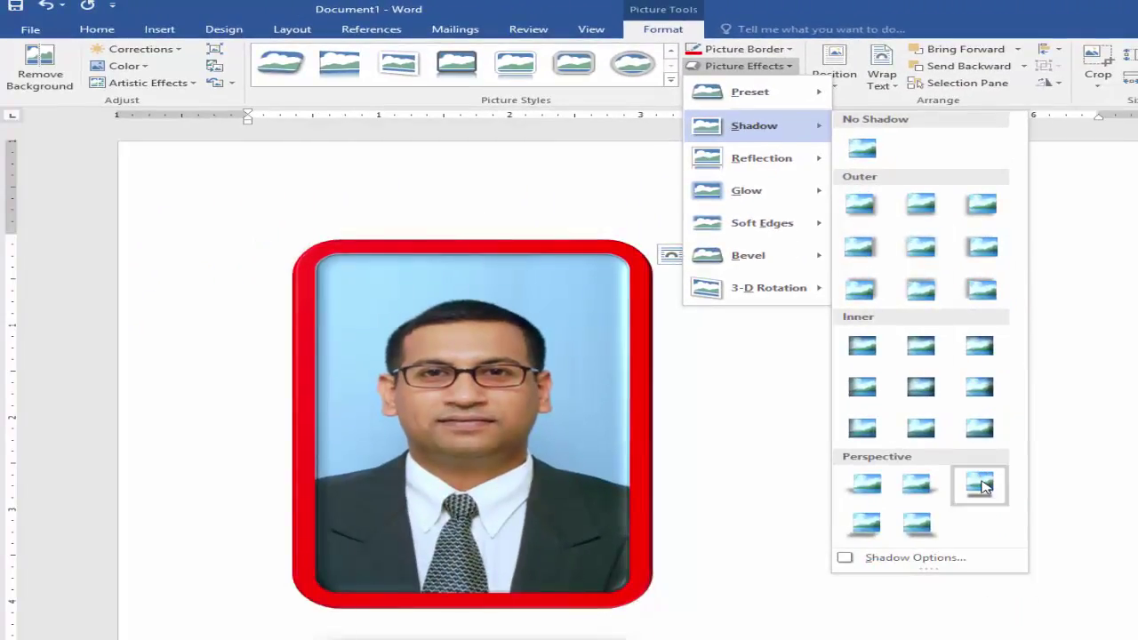
{"action": "left_click", "coordinate": [916, 524]}
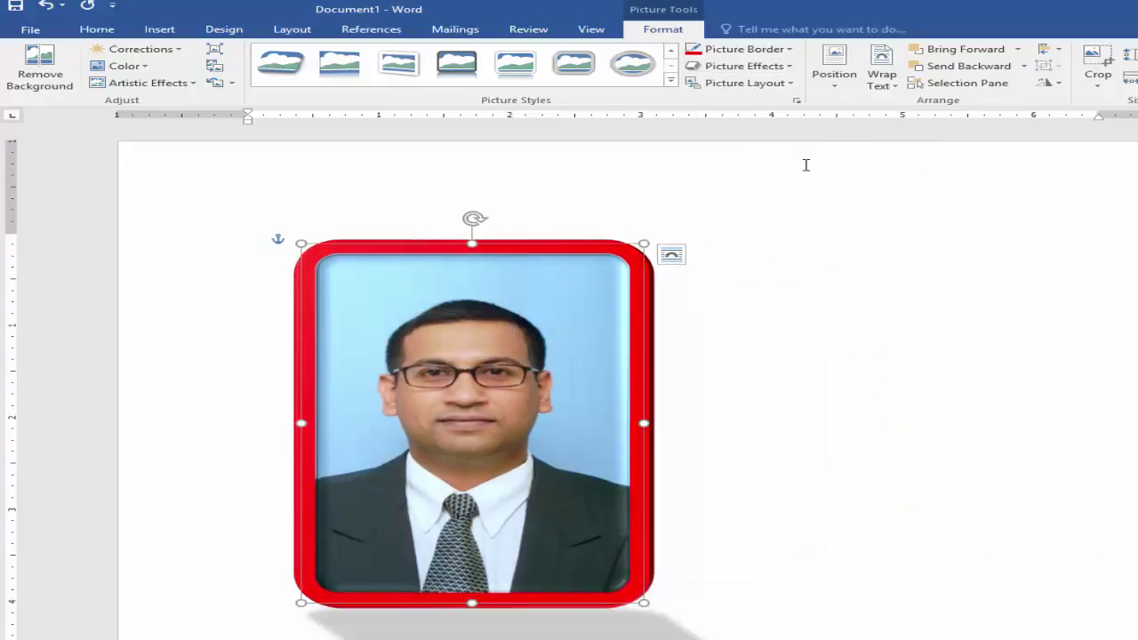
{"action": "left_click", "coordinate": [763, 65]}
{"action": "mouse_move", "coordinate": [766, 195]}
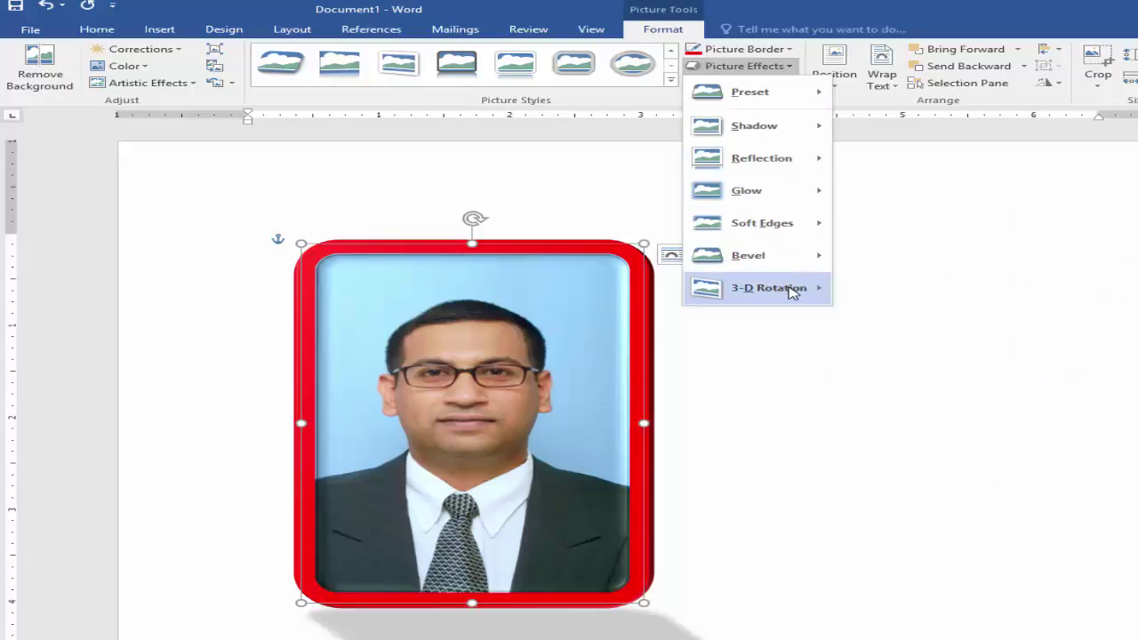
{"action": "mouse_move", "coordinate": [818, 294]}
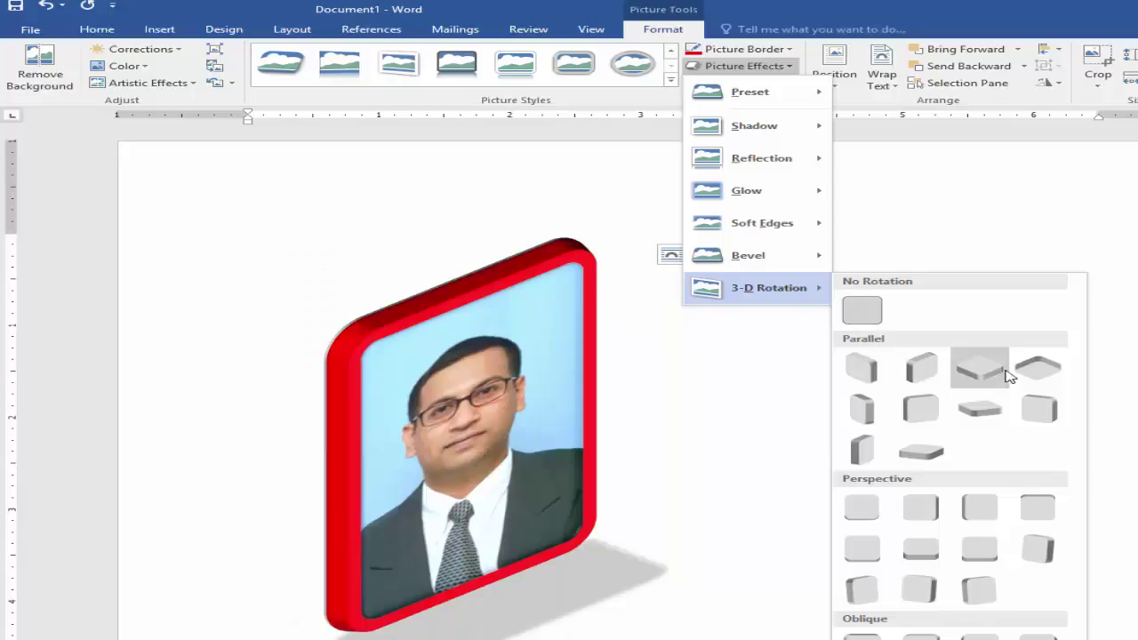
{"action": "left_click", "coordinate": [920, 413]}
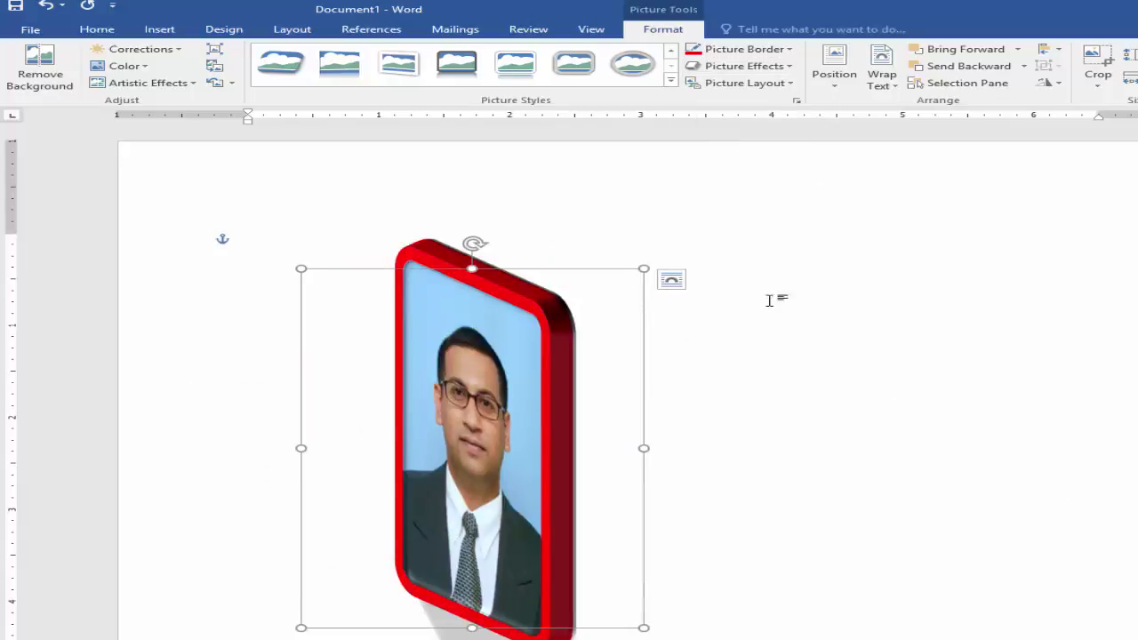
Reset the picture's formatting without its size and convert it to the Ascending Picture Accent Process layout
{"action": "left_click", "coordinate": [232, 83]}
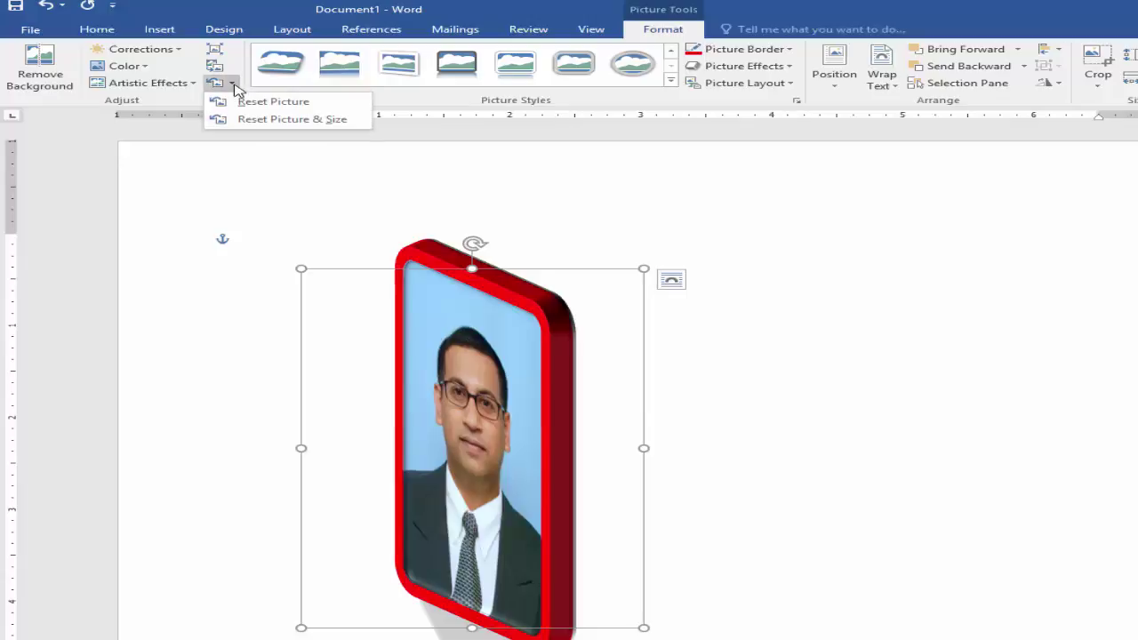
{"action": "left_click", "coordinate": [251, 103]}
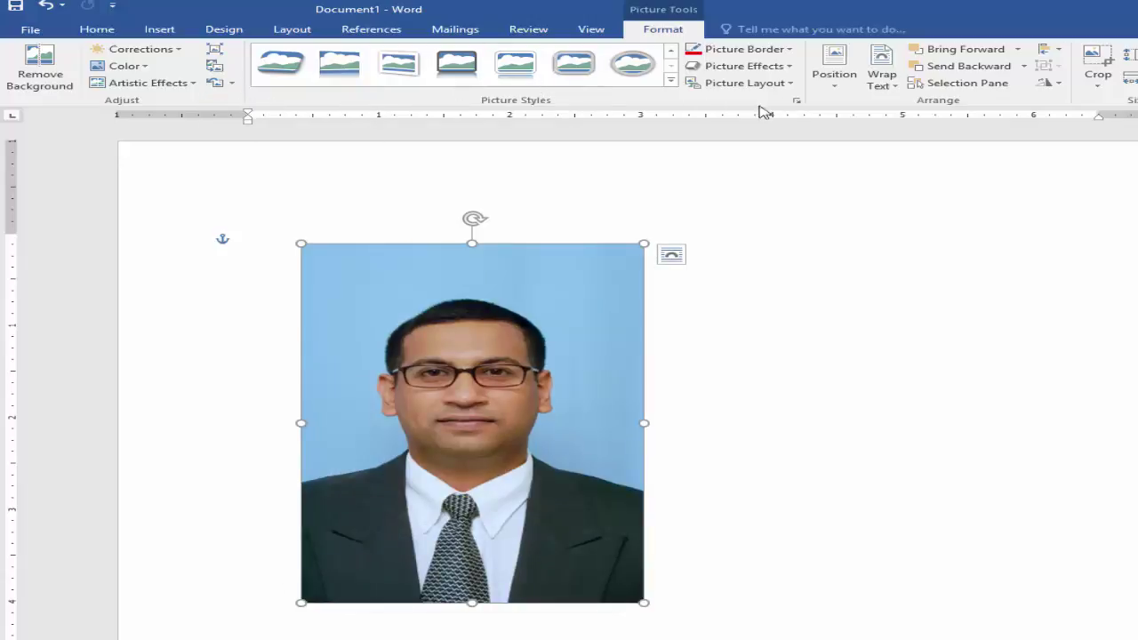
{"action": "left_click", "coordinate": [797, 86]}
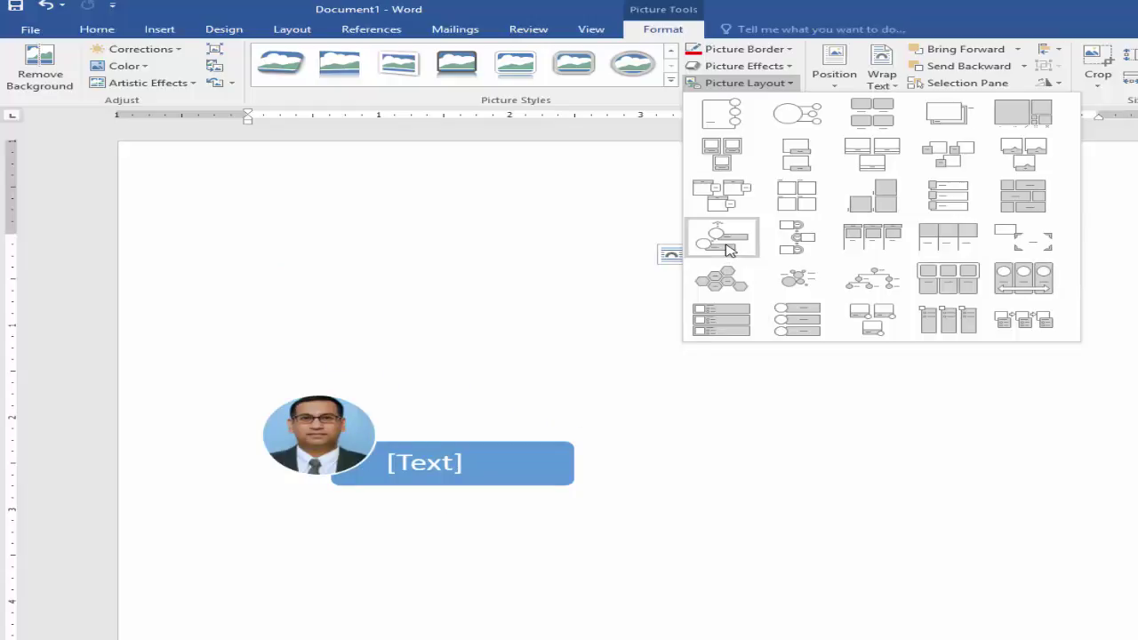
{"action": "left_click", "coordinate": [727, 250]}
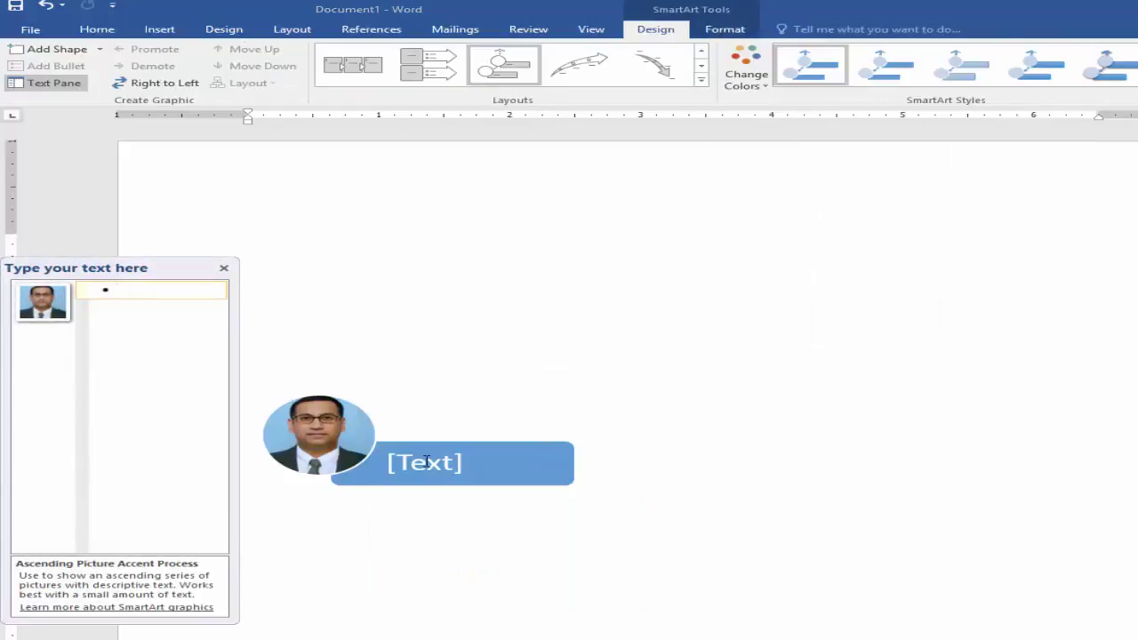
Close the SmartArt text pane and move the graphic to about 1.5 inches right of the left margin
{"action": "left_click", "coordinate": [428, 463]}
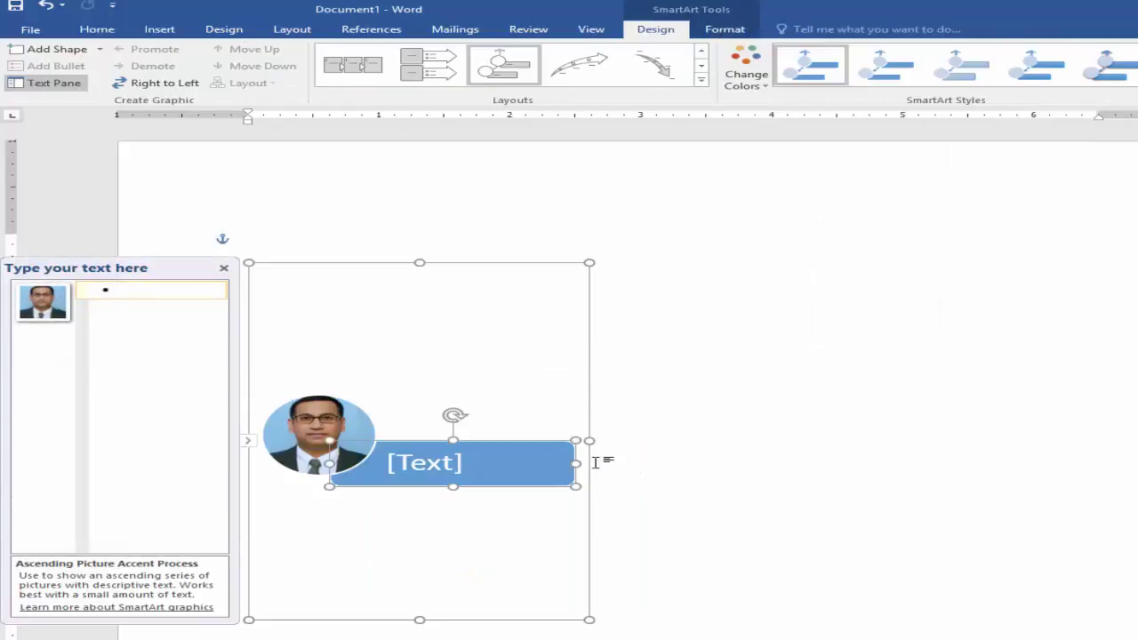
{"action": "left_click", "coordinate": [224, 268]}
{"action": "left_click_drag", "start_coordinate": [317, 267], "coordinate": [472, 237]}
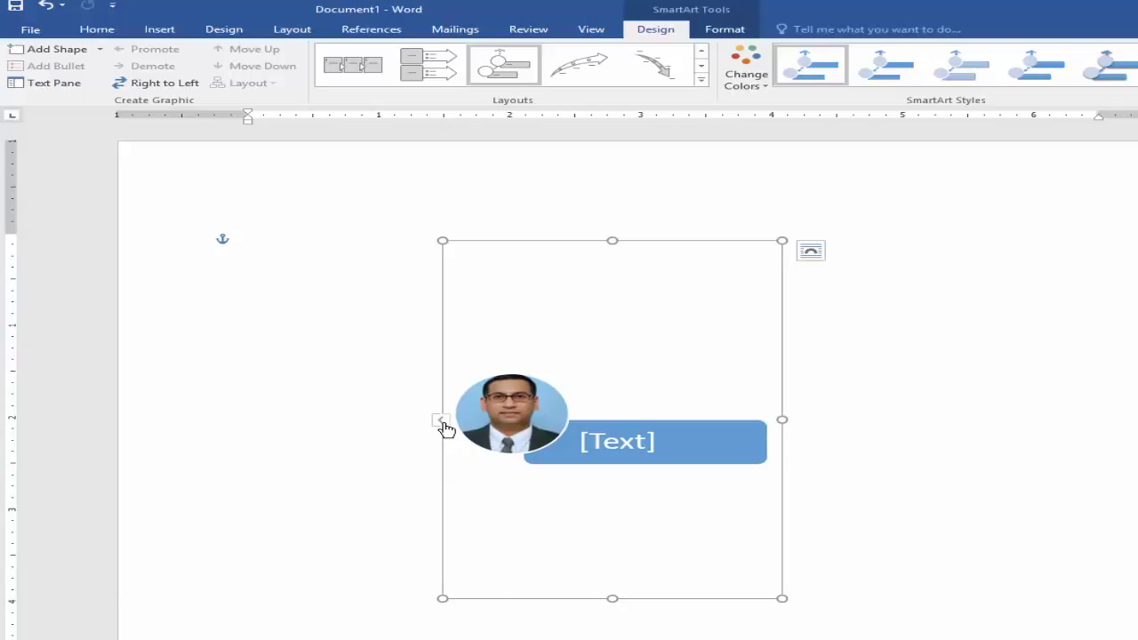
Enter Admin, Manager and MD as the first three SmartArt entries, followed by a blank fourth entry
{"action": "left_click", "coordinate": [442, 421]}
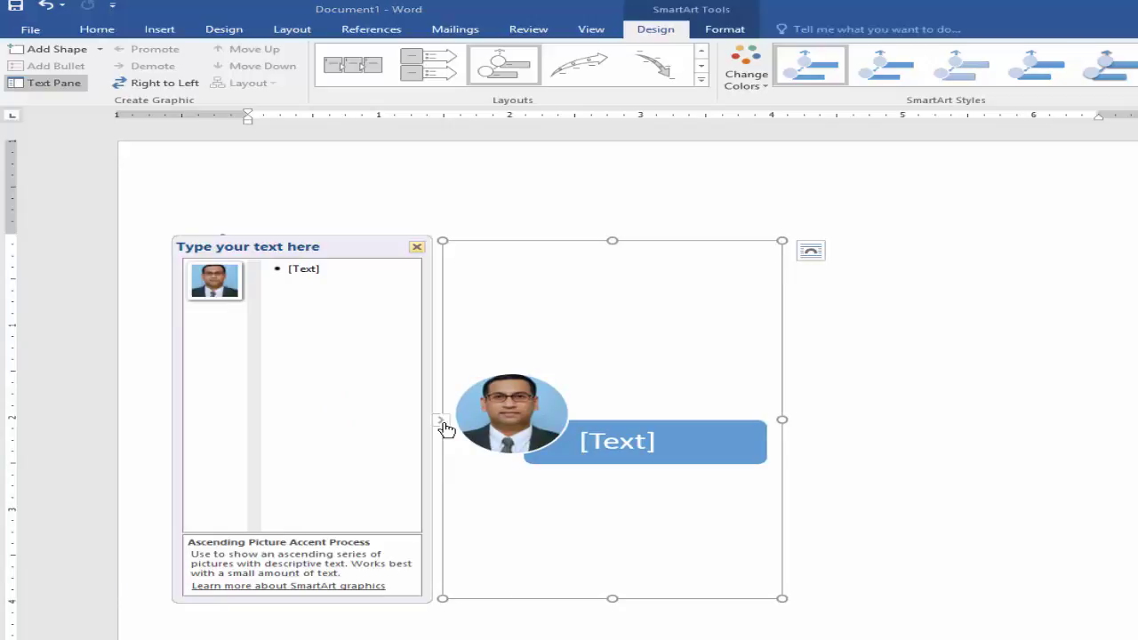
{"action": "left_click", "coordinate": [313, 276]}
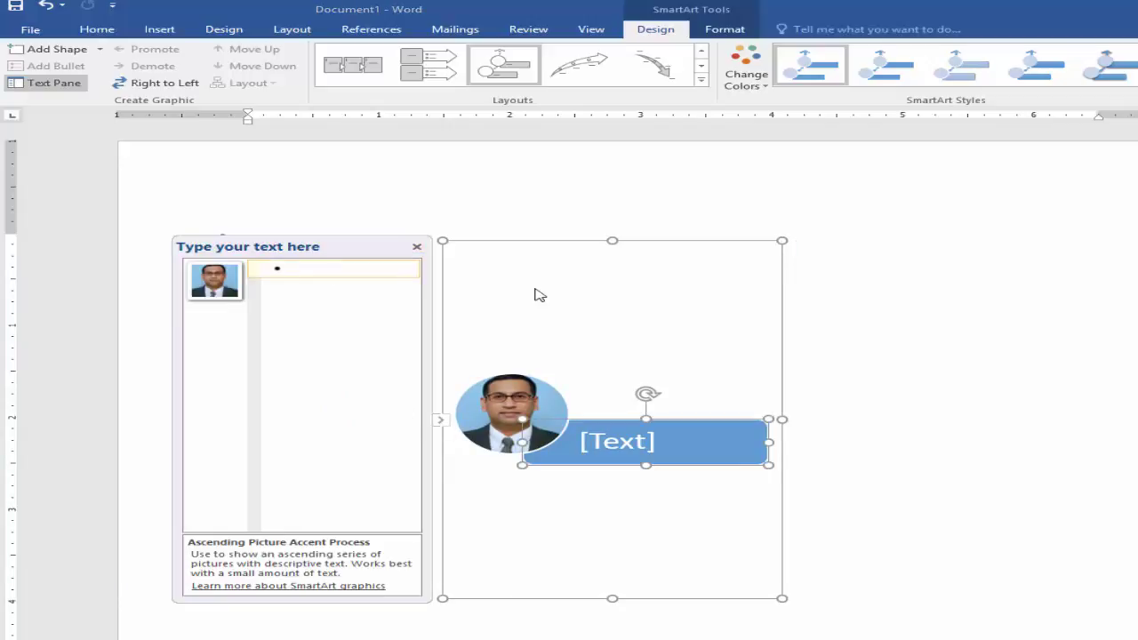
{"action": "type", "text": "Admin"}
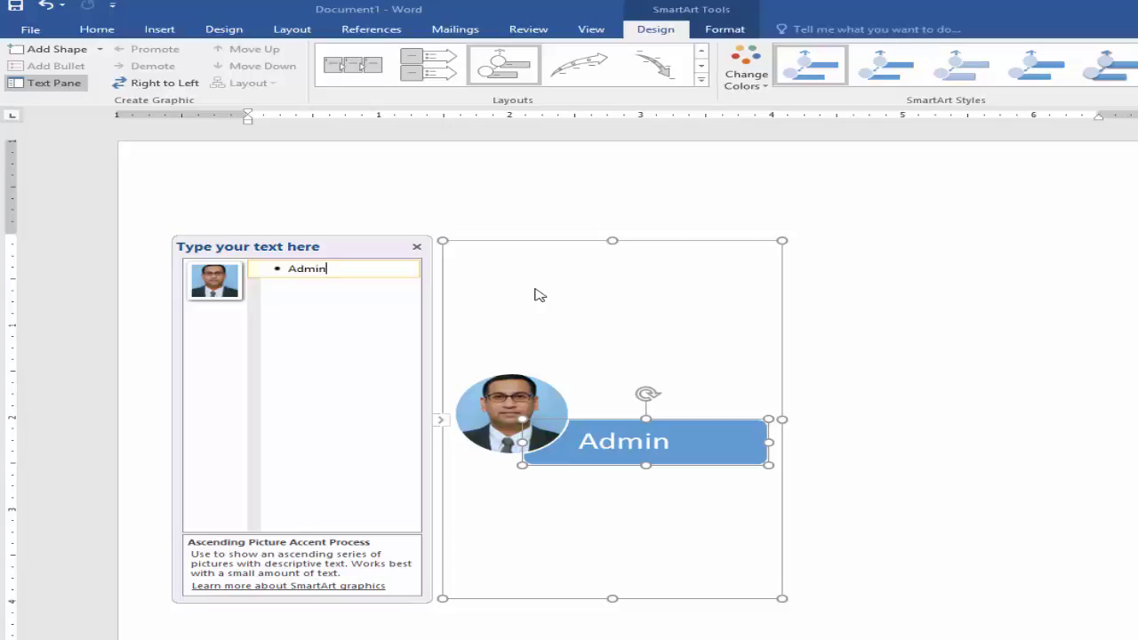
{"action": "key", "text": "Return"}
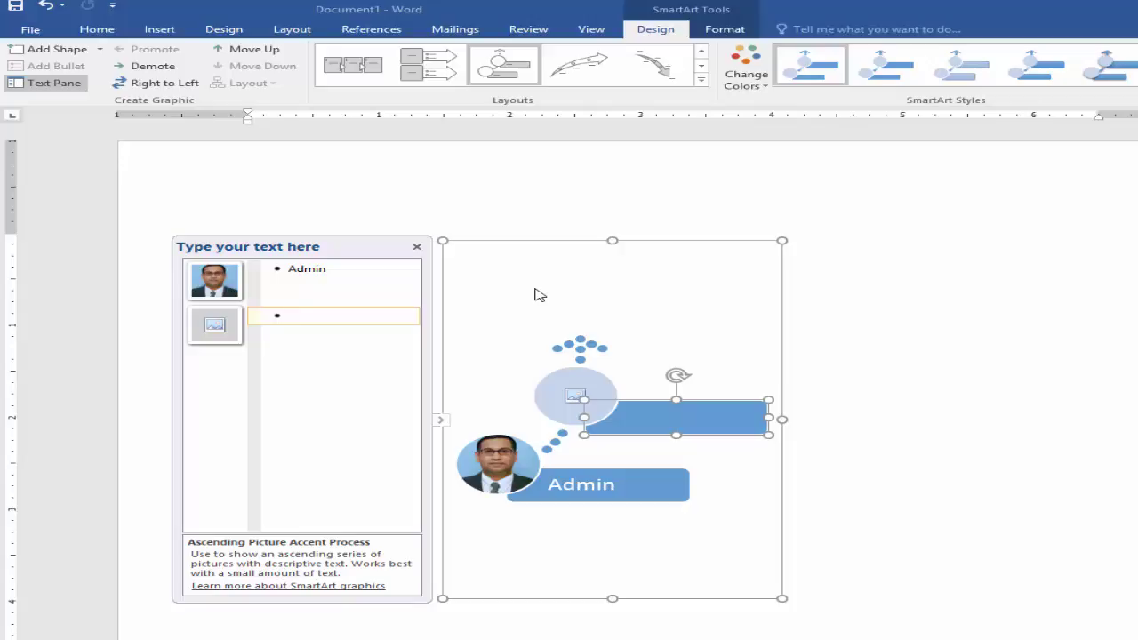
{"action": "type", "text": "Manager"}
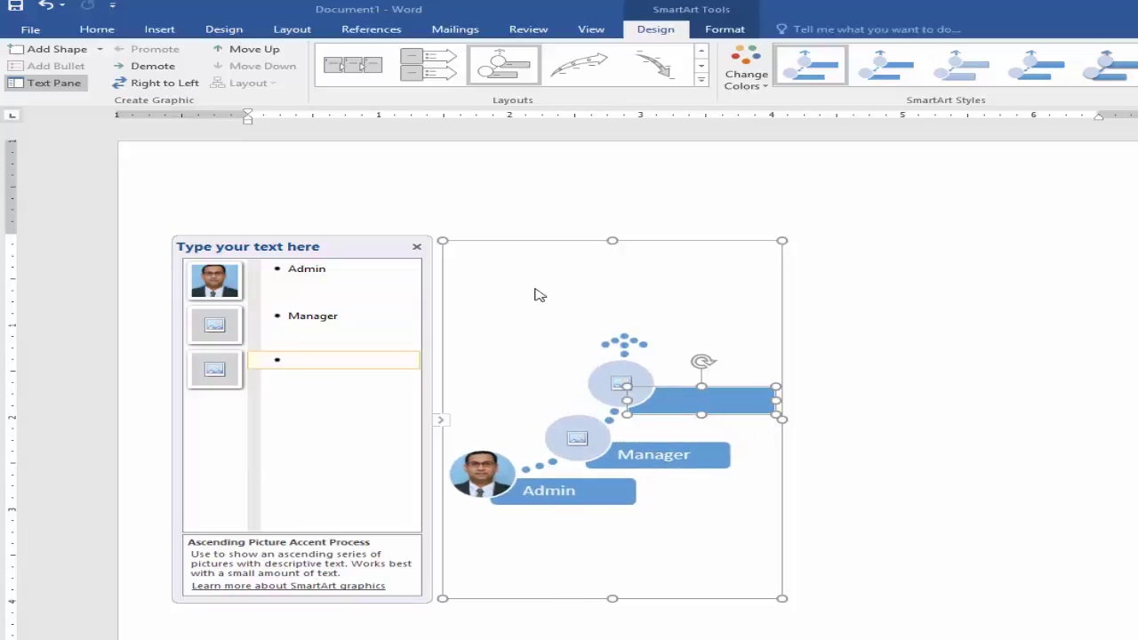
{"action": "key", "text": "Return"}
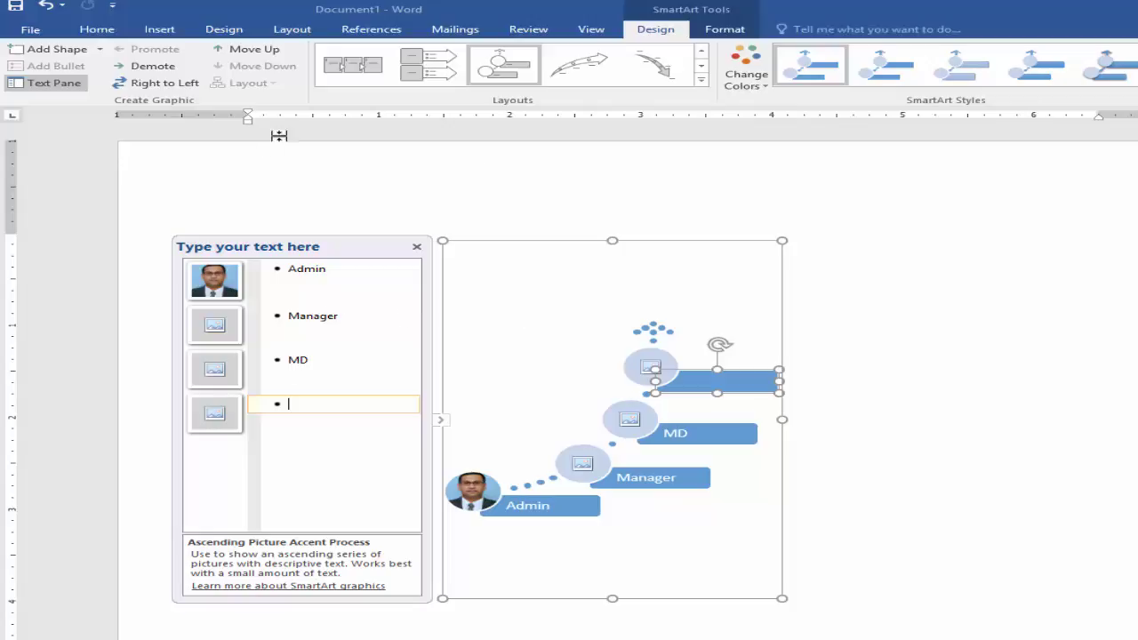
Fill the Manager entry's picture placeholder with the passport-size portrait from the places folder, working offline
{"action": "left_click", "coordinate": [217, 329]}
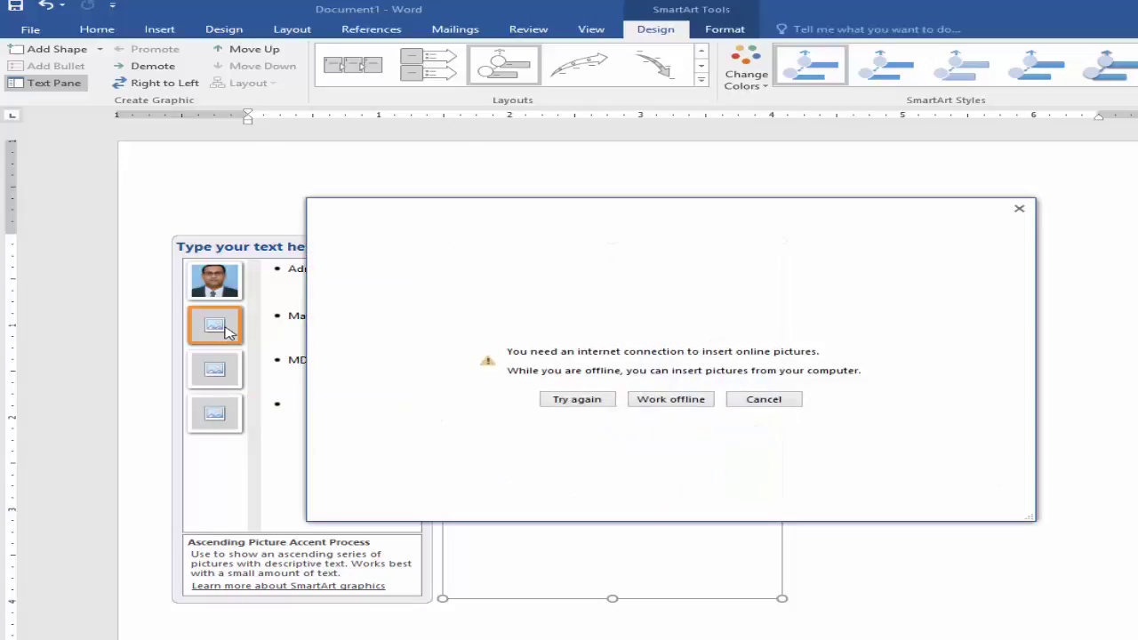
{"action": "left_click", "coordinate": [664, 401]}
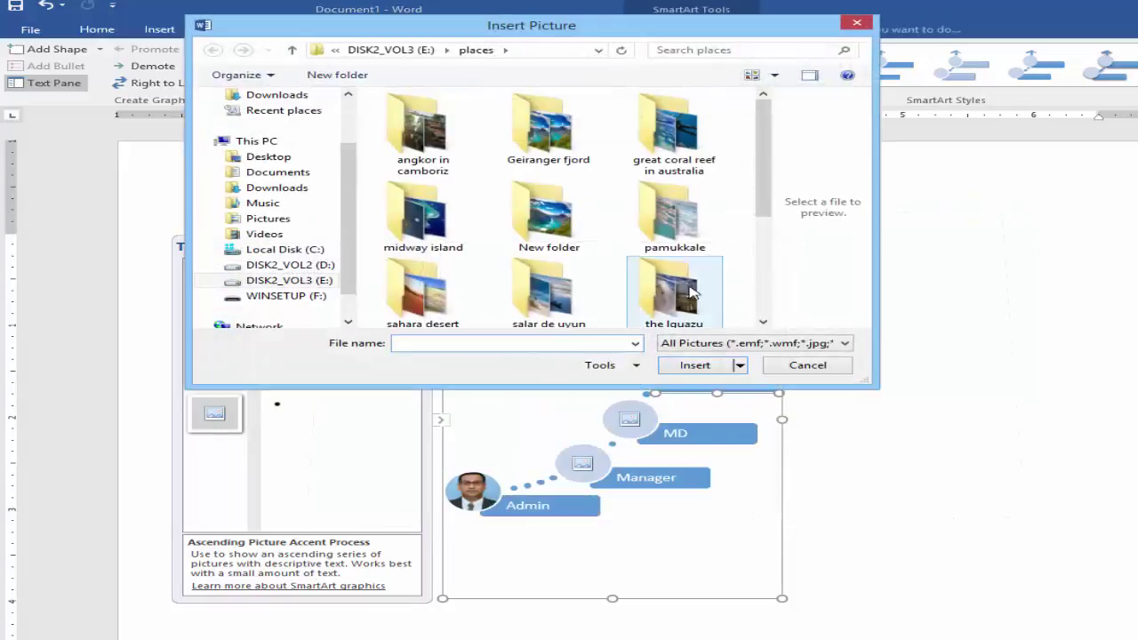
{"action": "scroll", "coordinate": [762, 256], "scroll_direction": "down", "scroll_amount": 1}
{"action": "scroll", "coordinate": [761, 256], "scroll_direction": "down", "scroll_amount": 2}
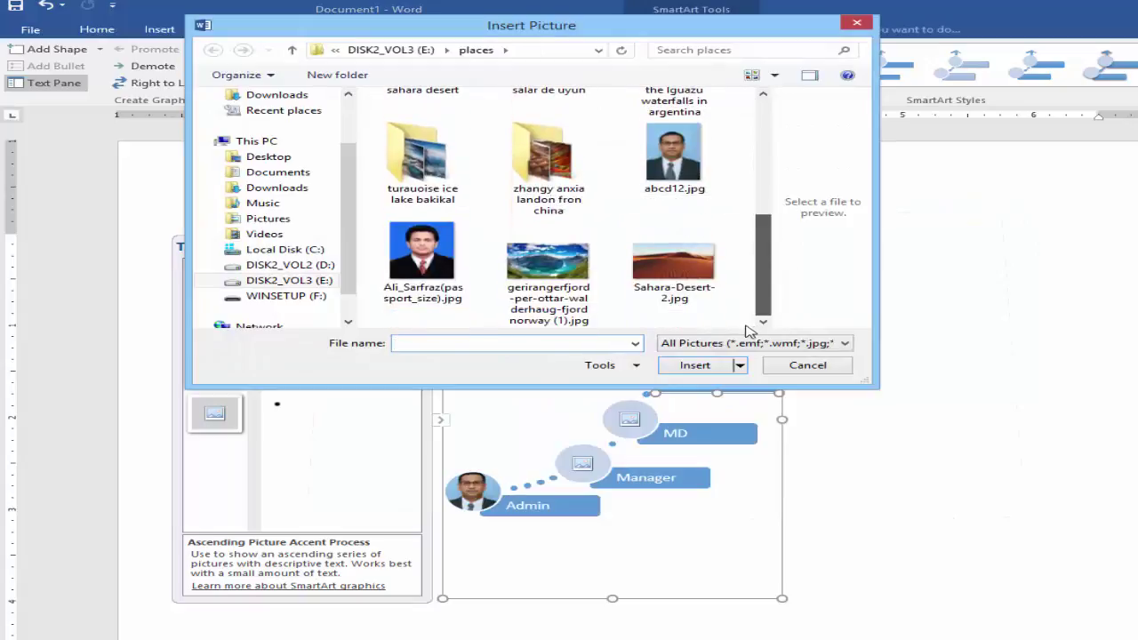
{"action": "left_click", "coordinate": [400, 269]}
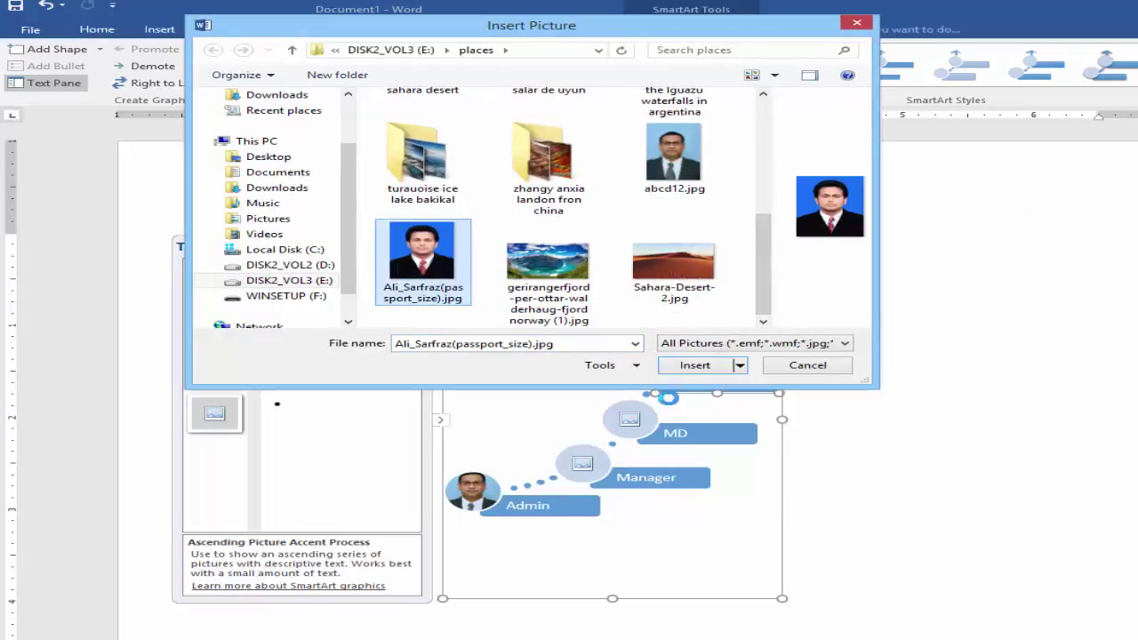
{"action": "left_click", "coordinate": [697, 366]}
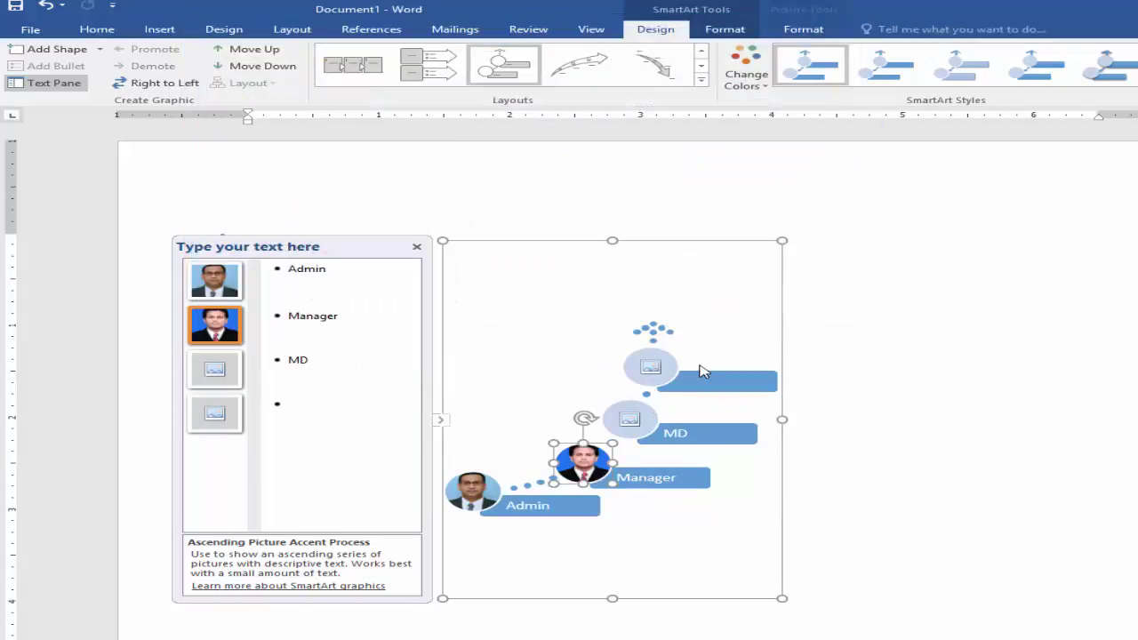
Fill the MD entry's picture placeholder with images (1).jpg from the Iguazu waterfalls folder
{"action": "left_click", "coordinate": [633, 418]}
{"action": "left_click", "coordinate": [658, 399]}
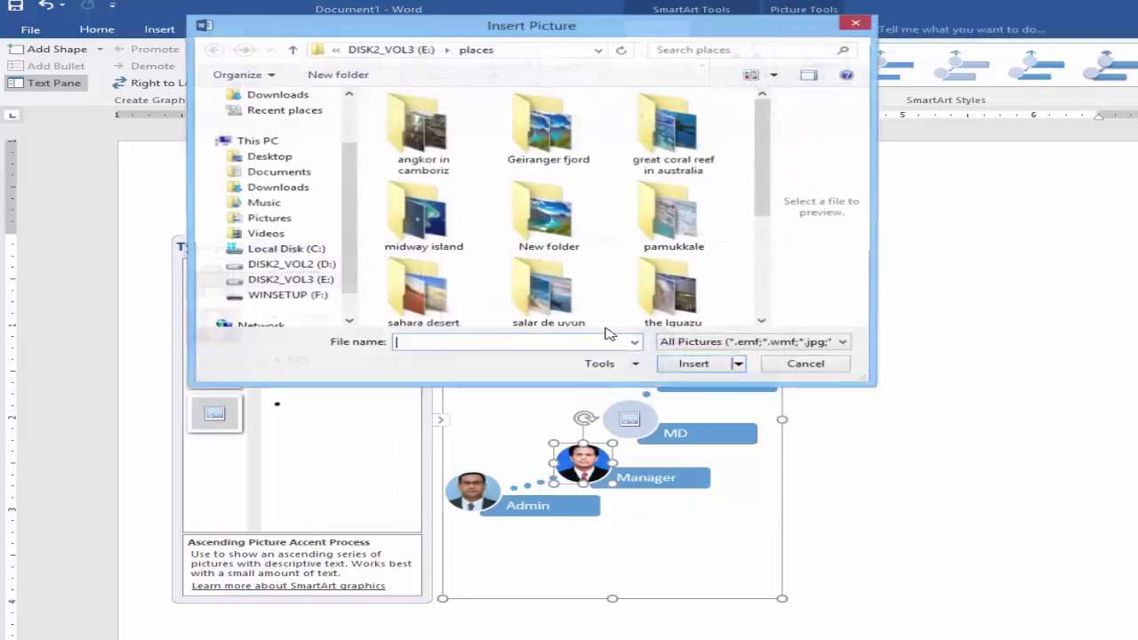
{"action": "double_click", "coordinate": [686, 283]}
{"action": "left_click", "coordinate": [683, 226]}
{"action": "double_click", "coordinate": [683, 225]}
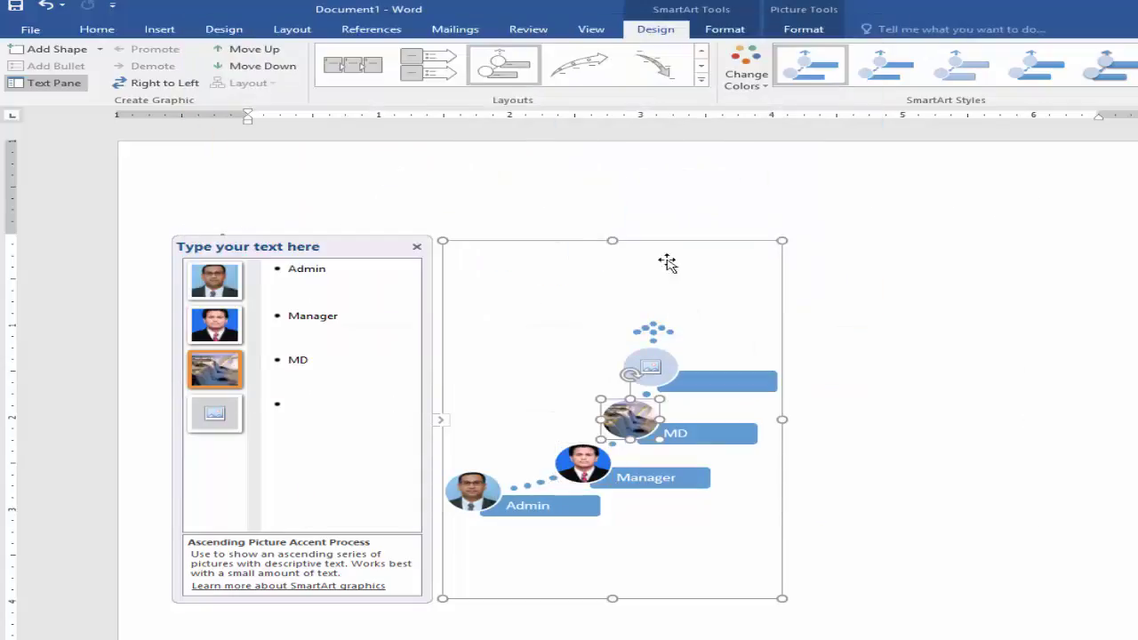
Fill the blank fourth entry's picture placeholder with download (2).jpg from the Iguazu waterfalls folder
{"action": "left_click", "coordinate": [656, 368]}
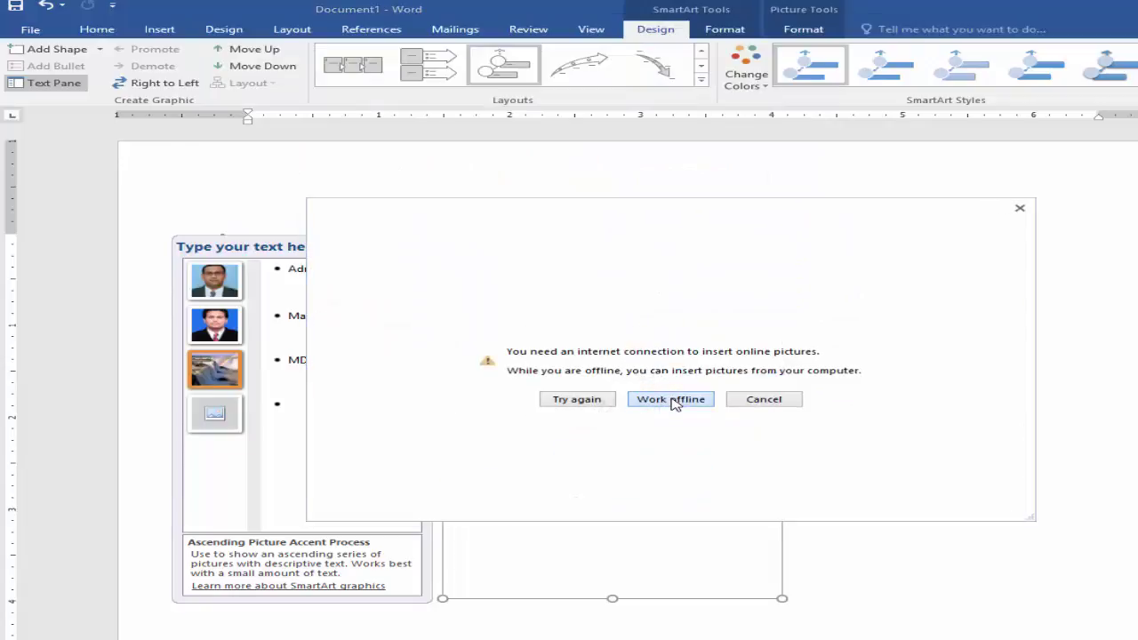
{"action": "left_click", "coordinate": [673, 399]}
{"action": "left_click", "coordinate": [689, 124]}
{"action": "double_click", "coordinate": [689, 124]}
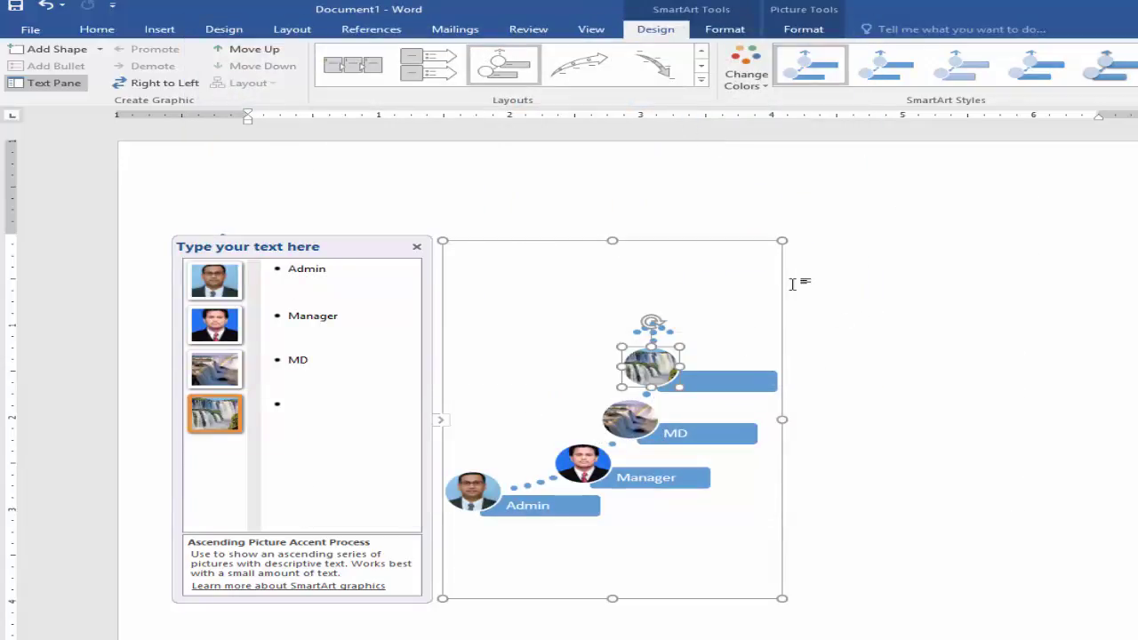
Delete the entire SmartArt graphic from the document
{"action": "left_click", "coordinate": [734, 244]}
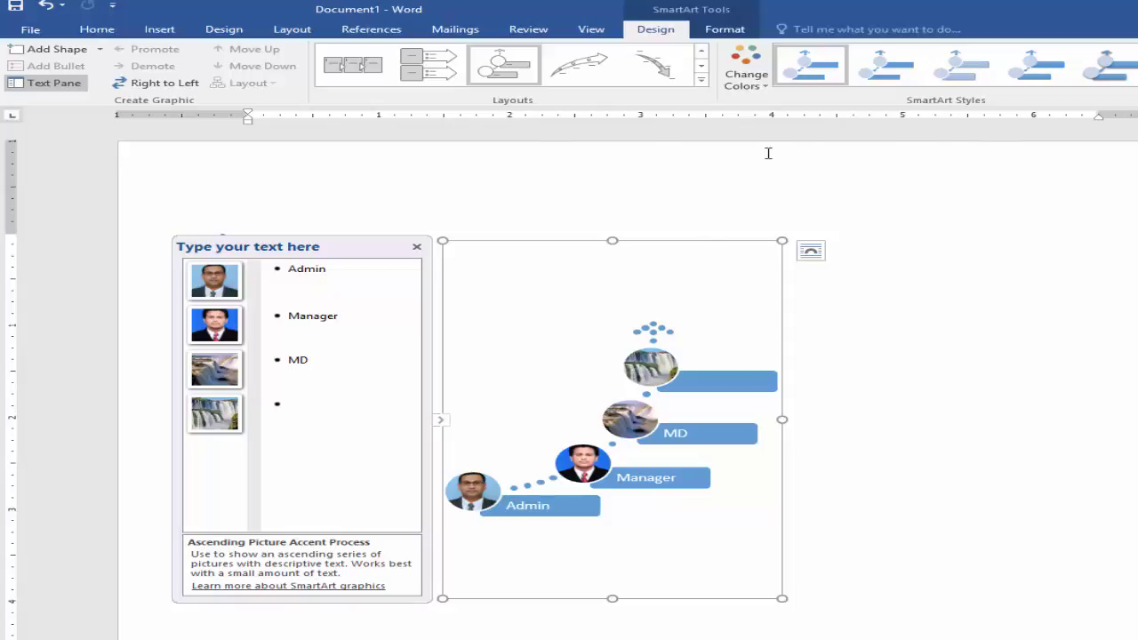
{"action": "left_click", "coordinate": [700, 242]}
{"action": "key", "text": "Delete"}
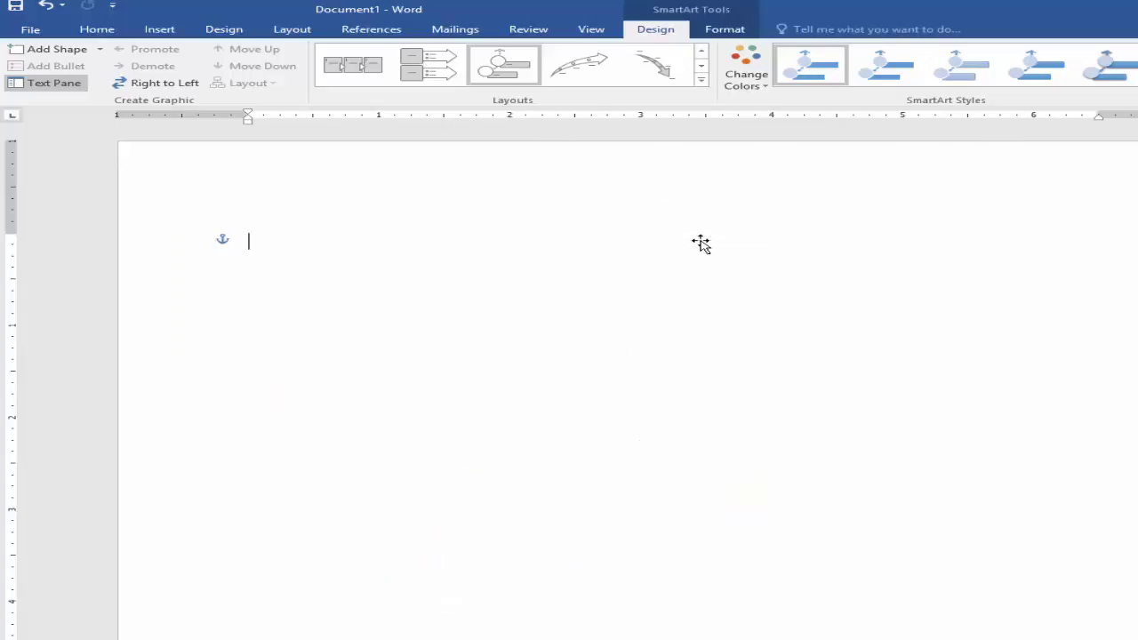
Insert the waterfall picture download.jpg from the Iguazu waterfalls folder into the empty document
{"action": "left_click", "coordinate": [172, 33]}
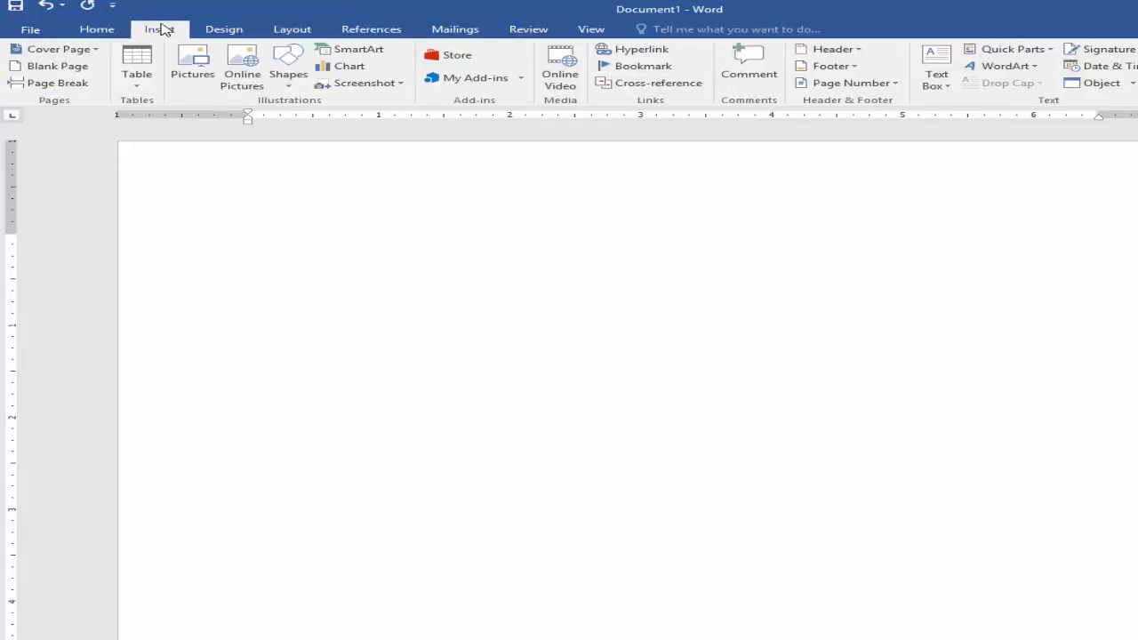
{"action": "left_click", "coordinate": [193, 73]}
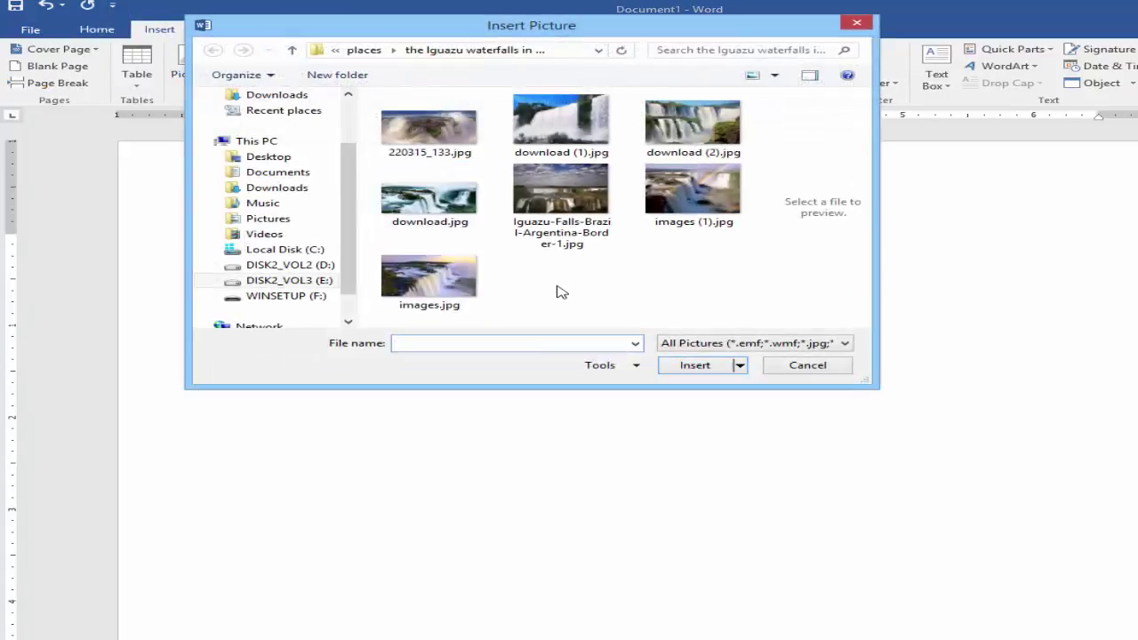
{"action": "double_click", "coordinate": [445, 197]}
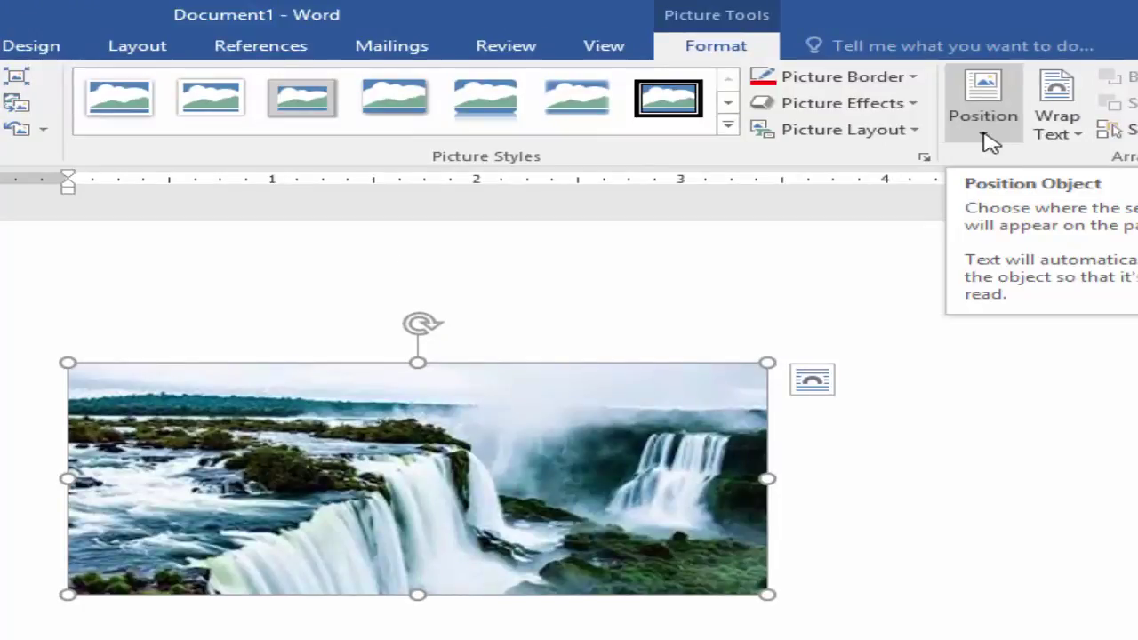
Position the waterfall picture at the bottom center of the page, and reposition it at the top center with text wrapping
{"action": "left_click", "coordinate": [987, 138]}
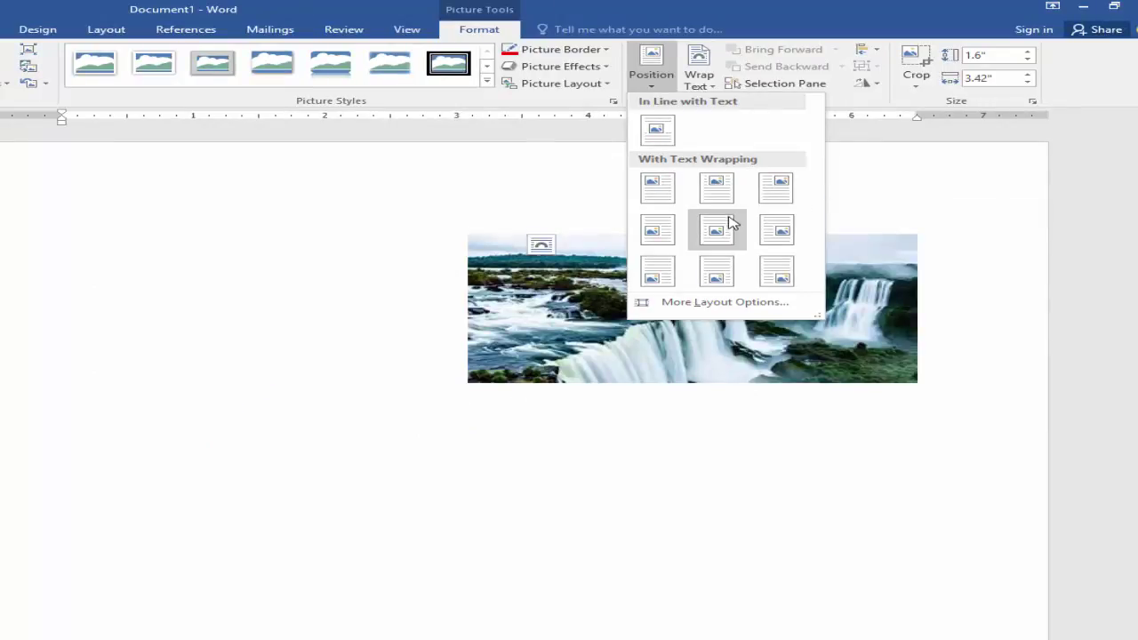
{"action": "left_click", "coordinate": [716, 270]}
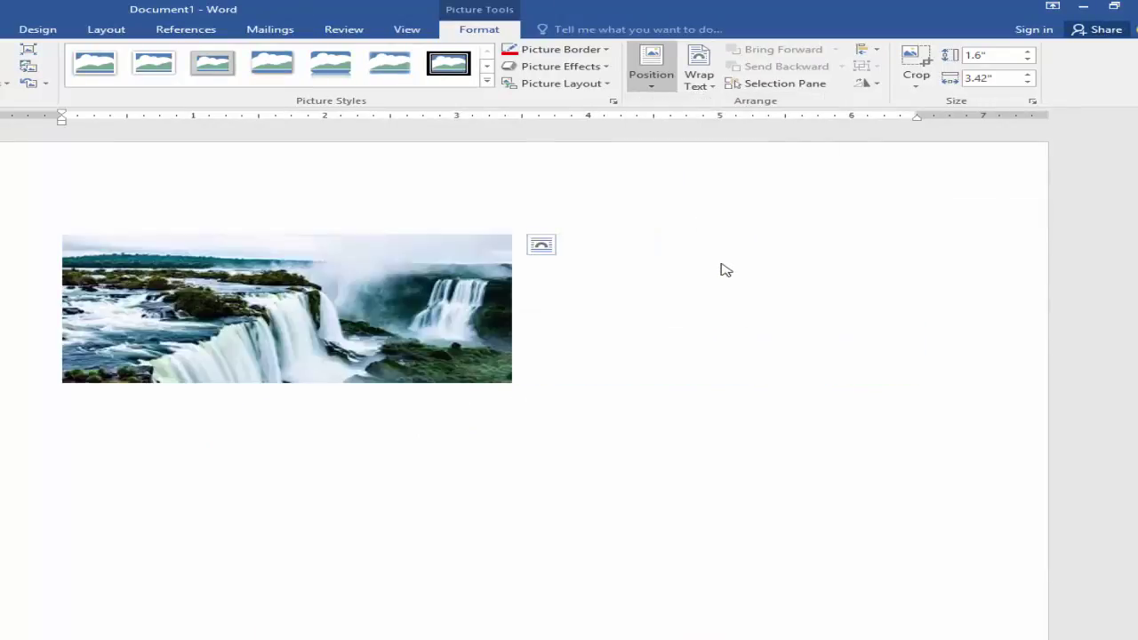
{"action": "scroll", "coordinate": [715, 274], "scroll_direction": "down", "scroll_amount": 1}
{"action": "scroll", "coordinate": [715, 274], "scroll_direction": "up", "scroll_amount": 5}
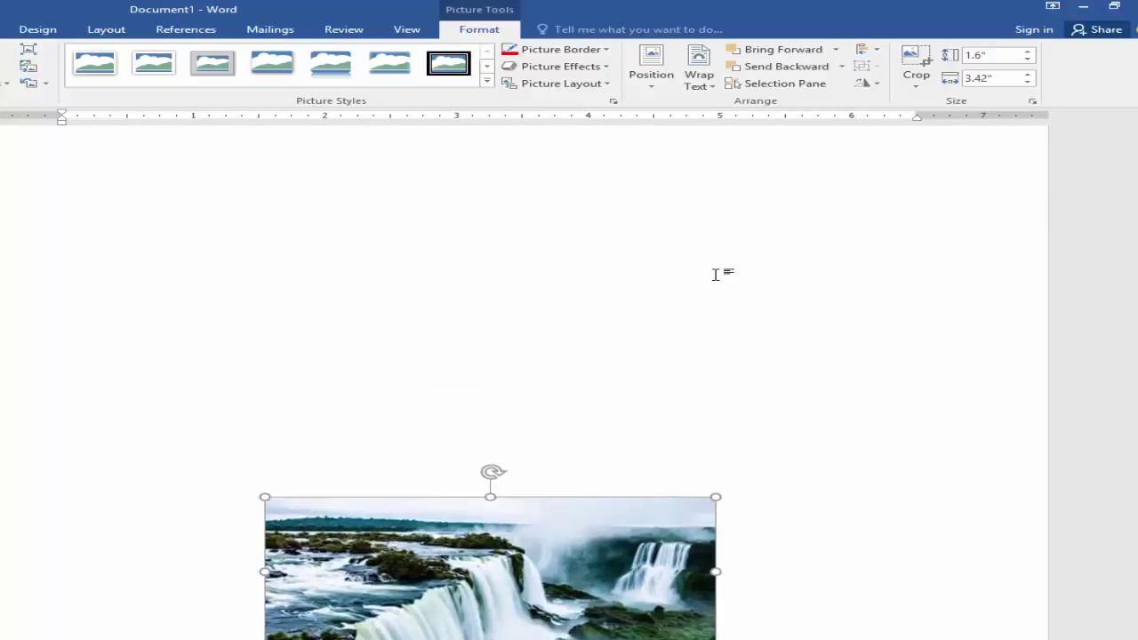
{"action": "left_click", "coordinate": [651, 82]}
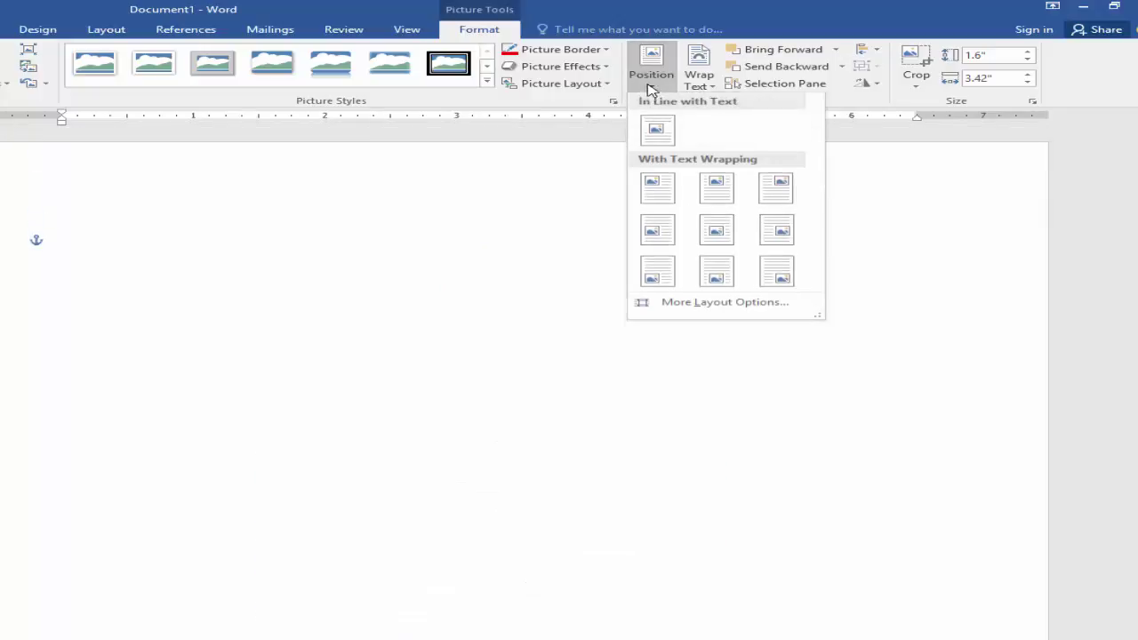
{"action": "left_click", "coordinate": [709, 184]}
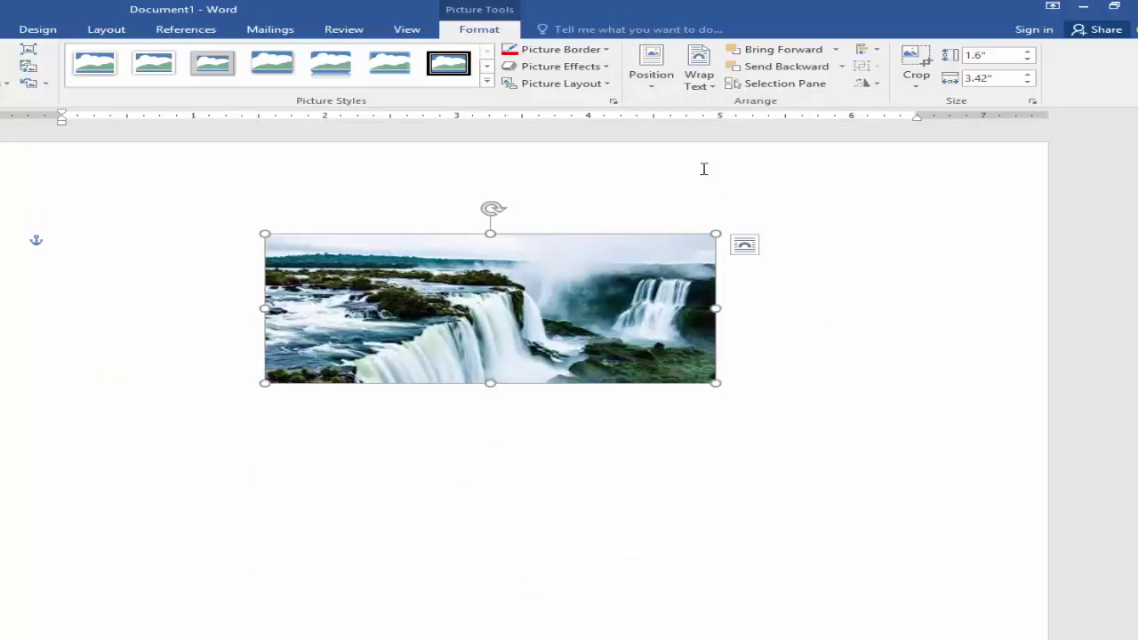
Apply square text wrapping to the waterfall picture and move it about 1.2 inches right of the left margin, slightly below the top margin
{"action": "left_click", "coordinate": [714, 86]}
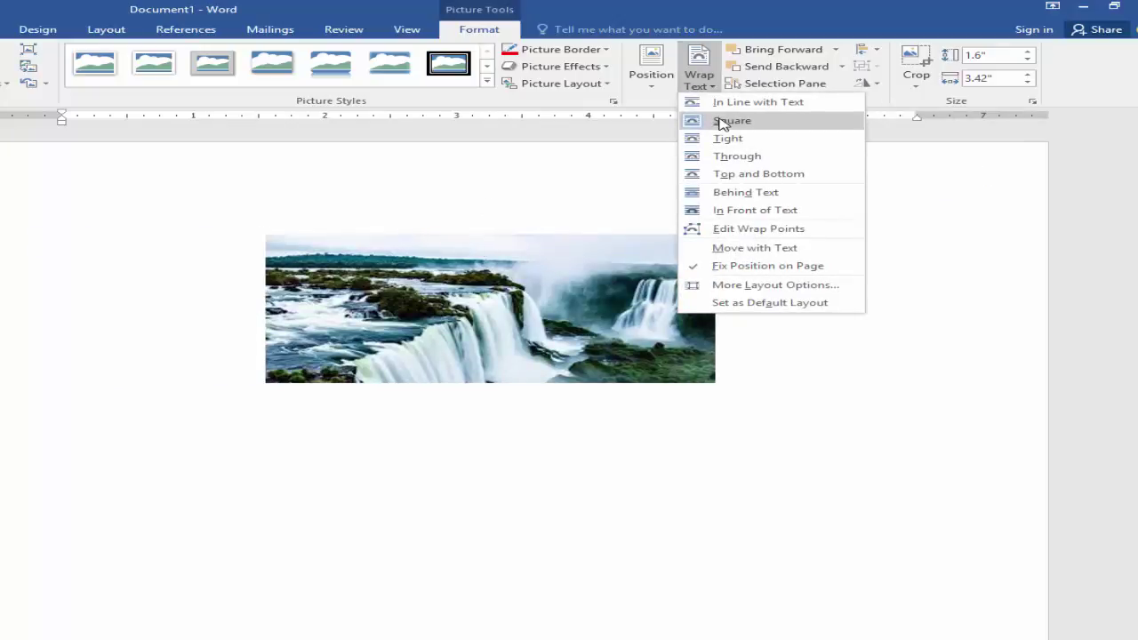
{"action": "left_click", "coordinate": [721, 120]}
{"action": "left_click_drag", "start_coordinate": [614, 293], "coordinate": [391, 260]}
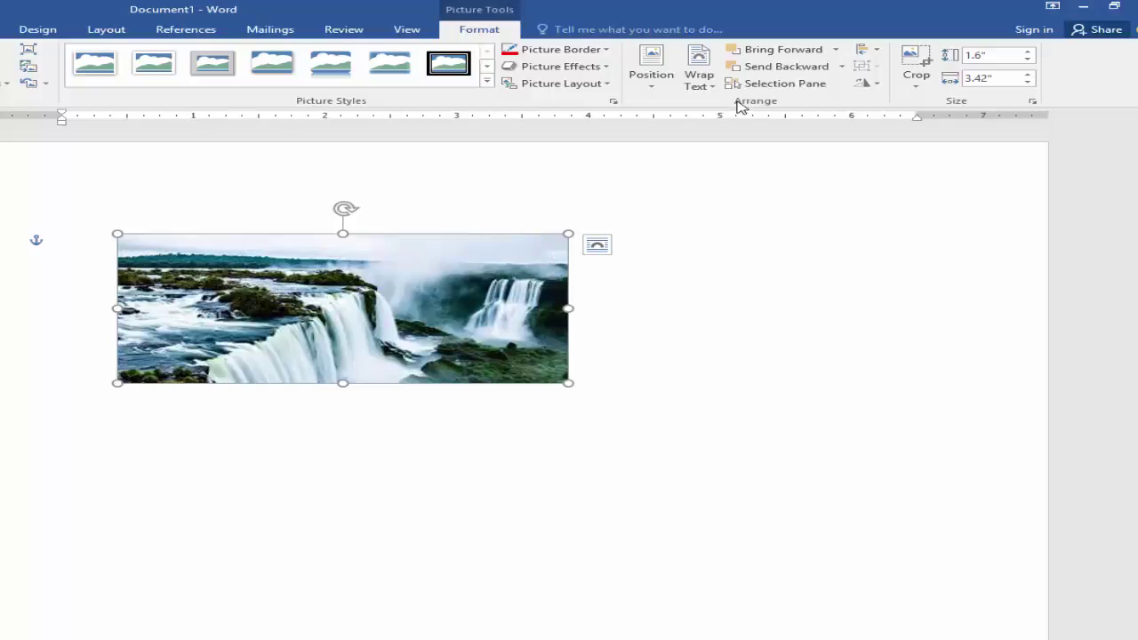
{"action": "left_click_drag", "start_coordinate": [429, 306], "coordinate": [529, 330]}
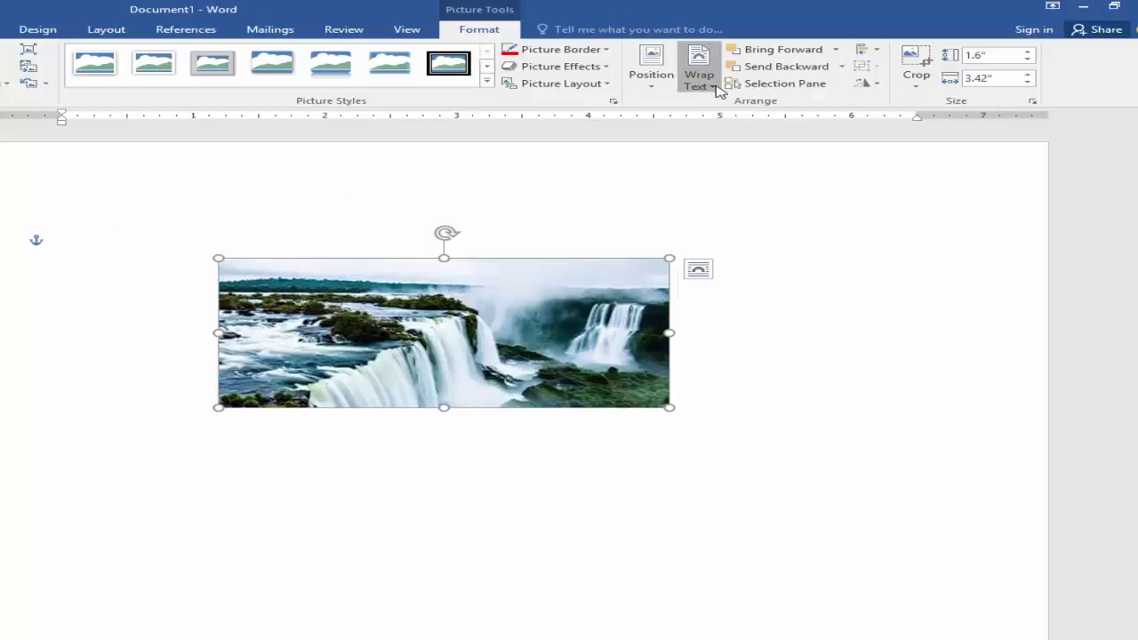
Change the waterfall picture's text wrapping to Tight
{"action": "left_click", "coordinate": [717, 89]}
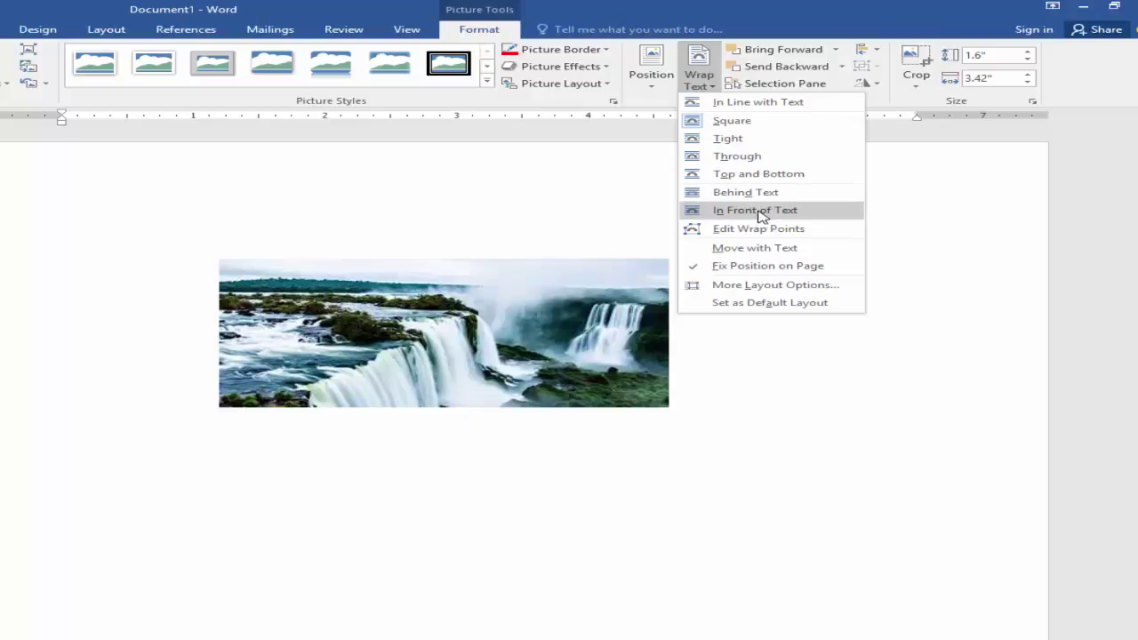
{"action": "left_click", "coordinate": [733, 138]}
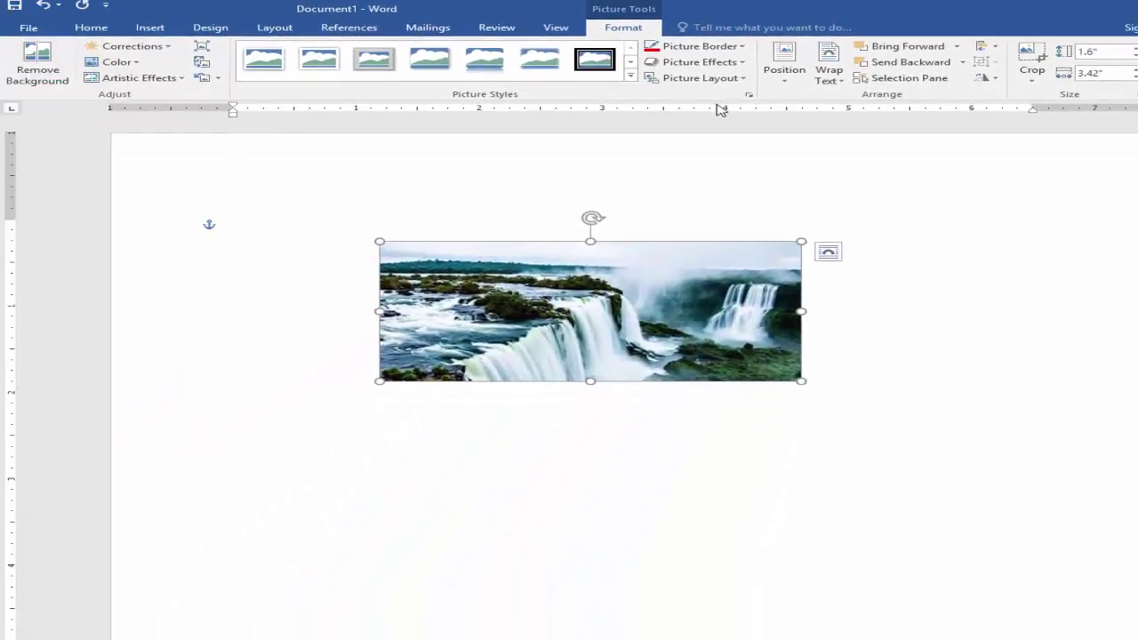
Insert the second waterfall picture, Iguazu-Falls-Brazil-Argentina-Border-1.jpg, from the Iguazu waterfalls folder
{"action": "left_click", "coordinate": [156, 31]}
{"action": "left_click", "coordinate": [177, 57]}
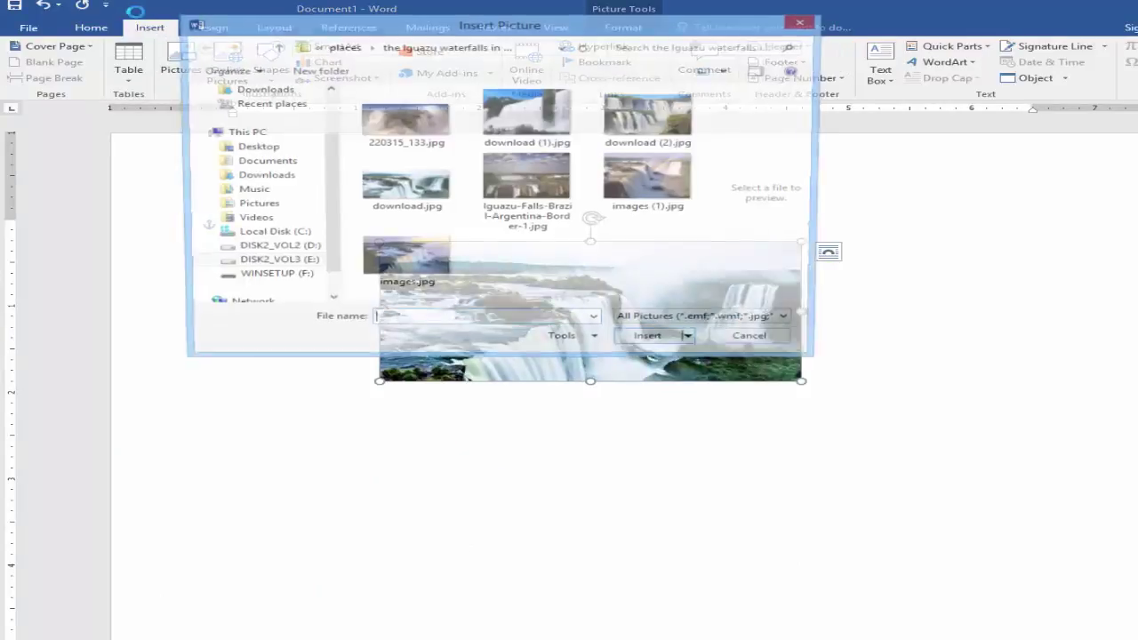
{"action": "left_click", "coordinate": [511, 171]}
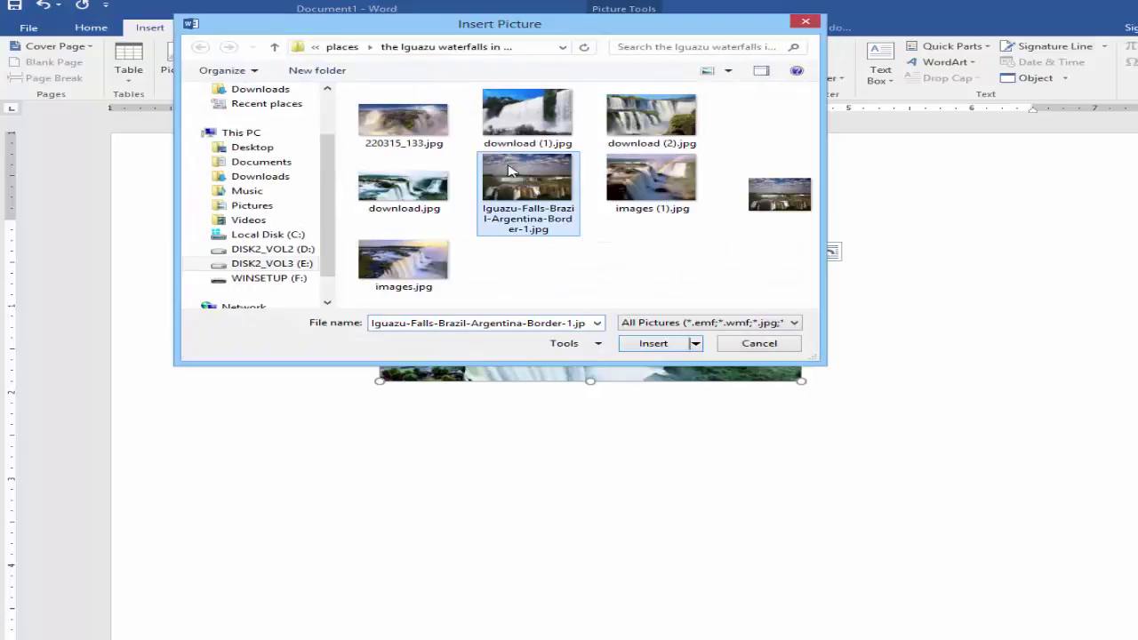
{"action": "left_click", "coordinate": [667, 343]}
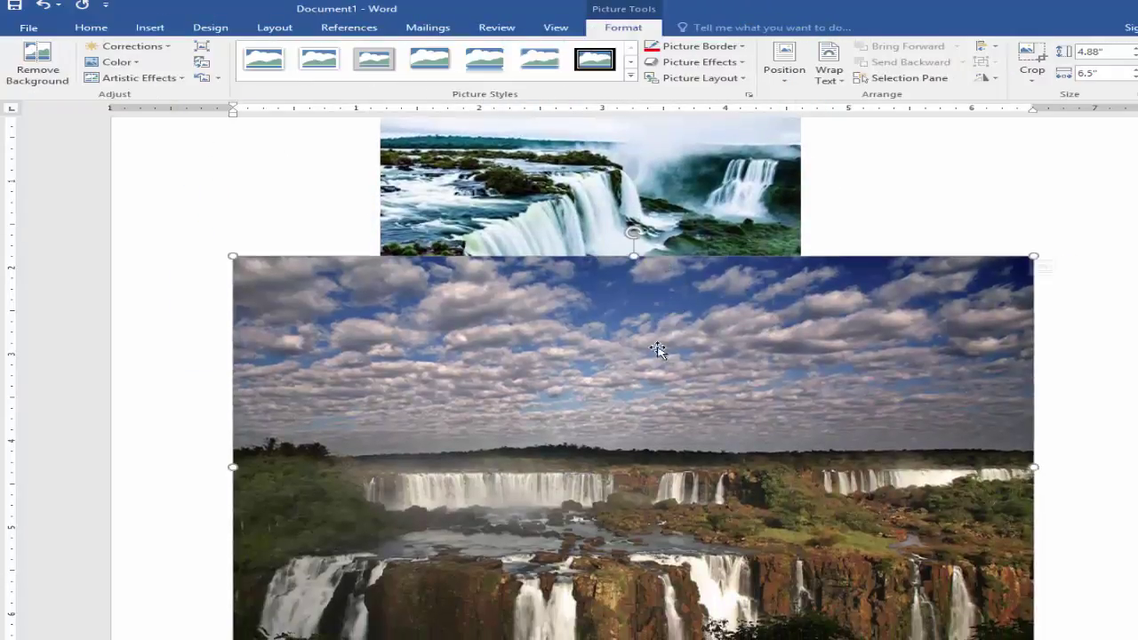
Apply a floating text wrapping to the cloudy-sky waterfall picture and shrink it to about 2.65 by 1.99 inches
{"action": "left_click", "coordinate": [828, 67]}
{"action": "left_click", "coordinate": [859, 113]}
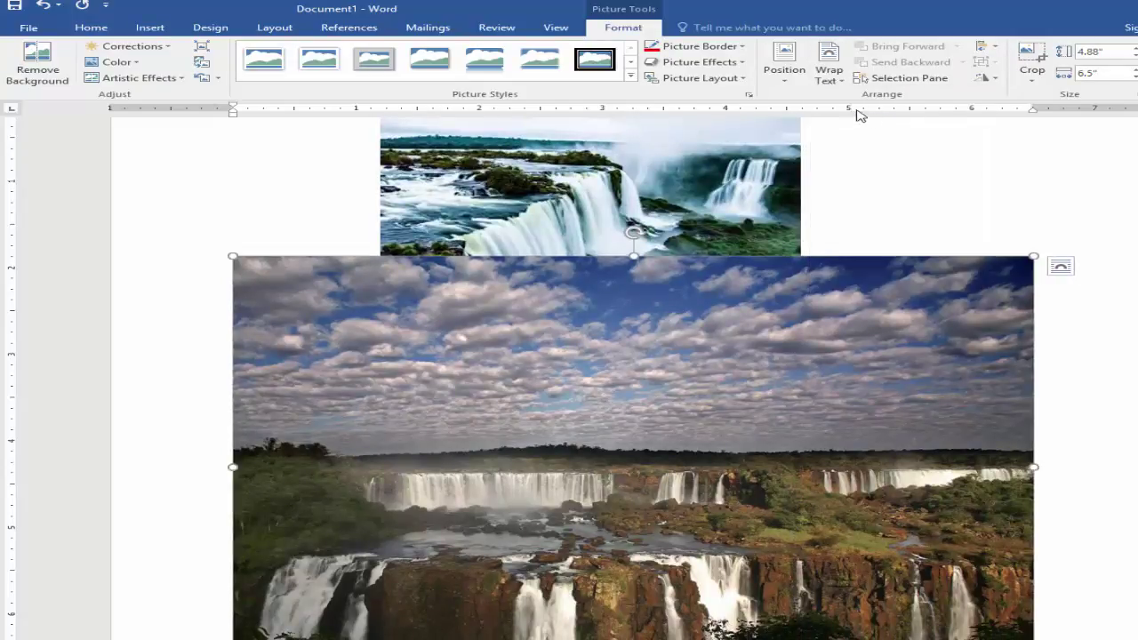
{"action": "left_click_drag", "start_coordinate": [1031, 257], "coordinate": [560, 506]}
Move the cloudy-sky picture up so it overlaps the lower-right part of the first waterfall picture
{"action": "left_click_drag", "start_coordinate": [476, 566], "coordinate": [736, 318]}
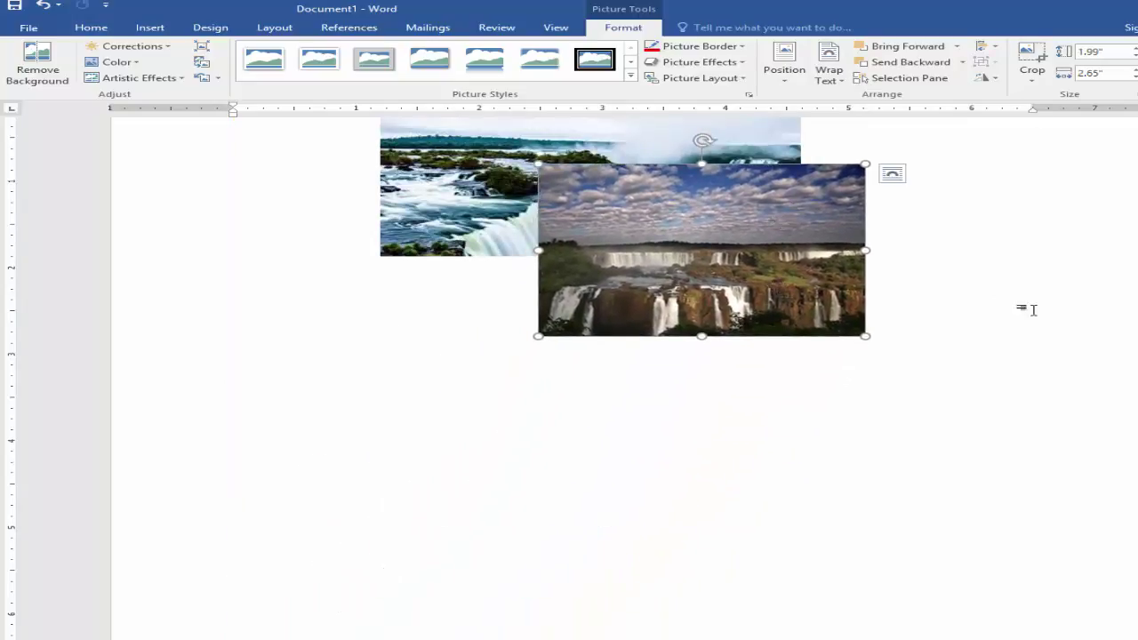
{"action": "scroll", "coordinate": [1026, 310], "scroll_direction": "up", "scroll_amount": 3}
{"action": "left_click_drag", "start_coordinate": [768, 394], "coordinate": [766, 377]}
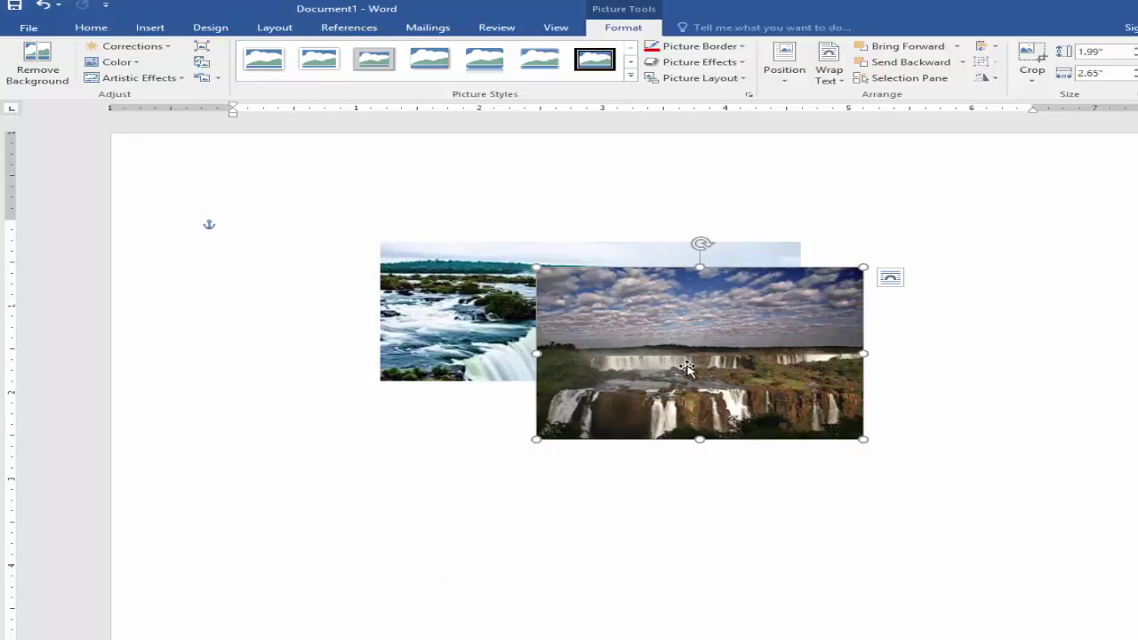
Send the cloudy-sky picture behind the first waterfall picture and bring it forward again
{"action": "left_click", "coordinate": [911, 62]}
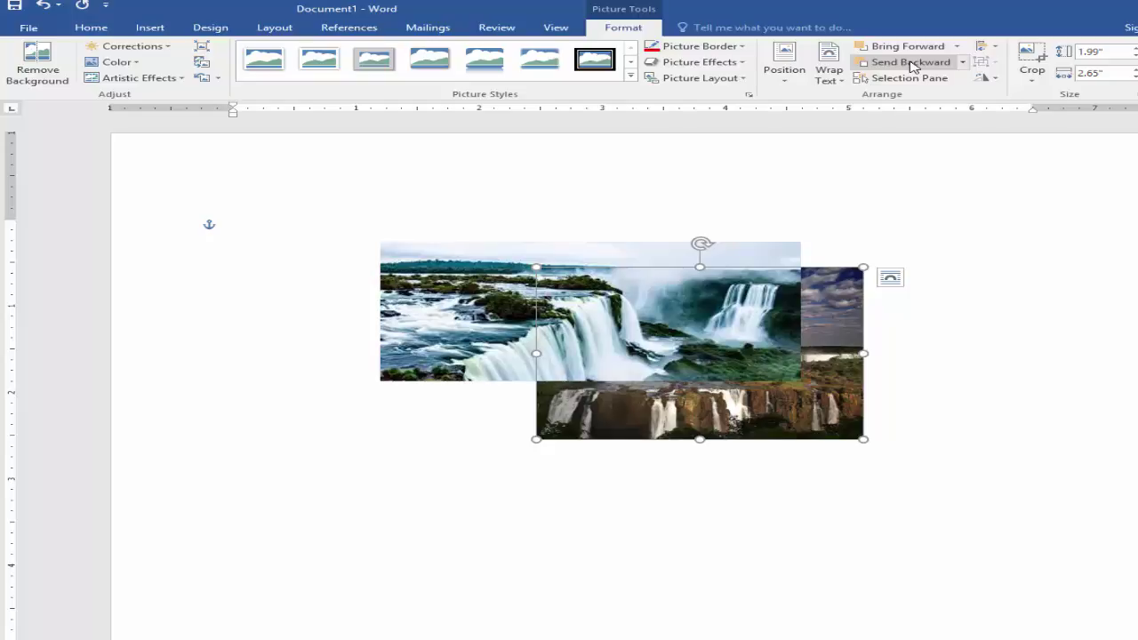
{"action": "left_click", "coordinate": [912, 51]}
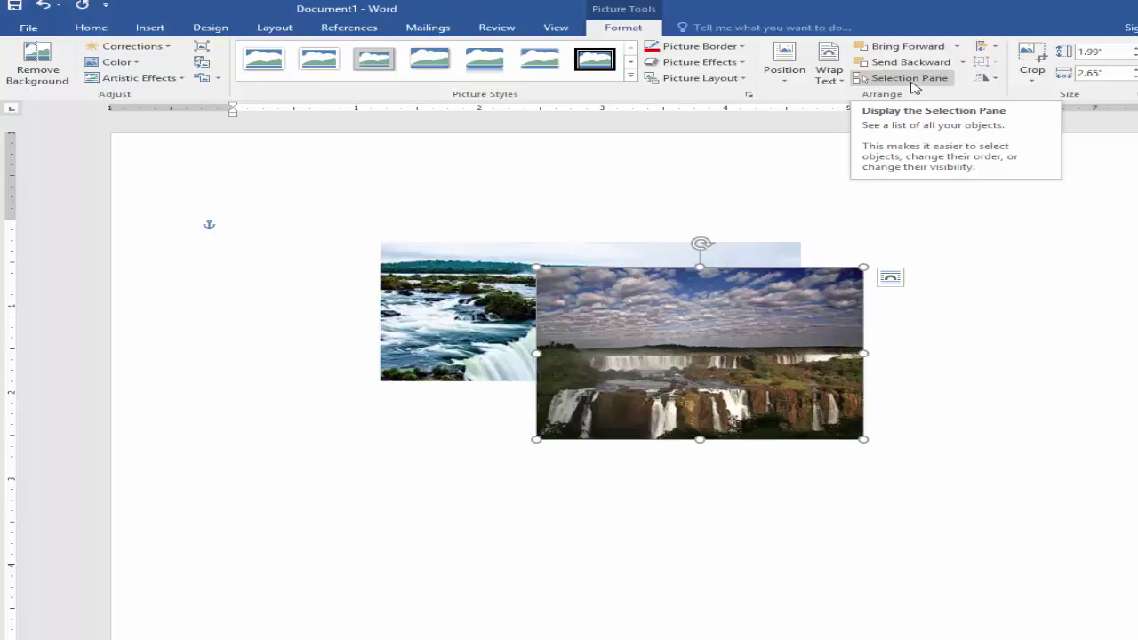
Show the list of objects in the document and select Picture 4 and Picture 5 from it in turn
{"action": "left_click", "coordinate": [912, 83]}
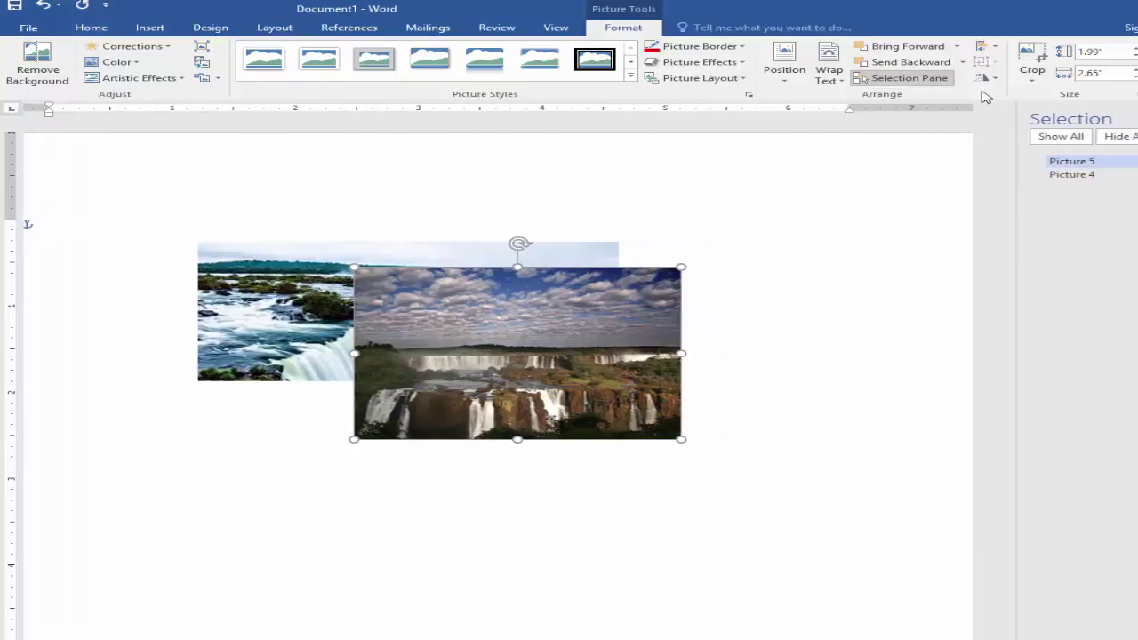
{"action": "left_click", "coordinate": [1084, 176], "text": "ctrl"}
{"action": "left_click", "coordinate": [1084, 176]}
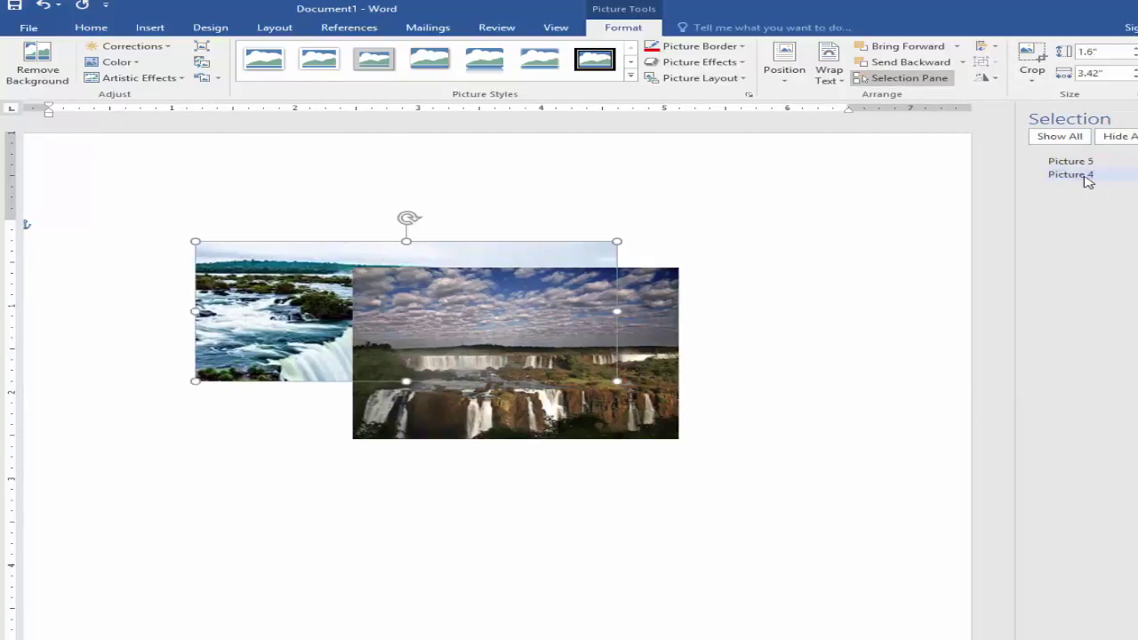
{"action": "left_click", "coordinate": [1083, 162]}
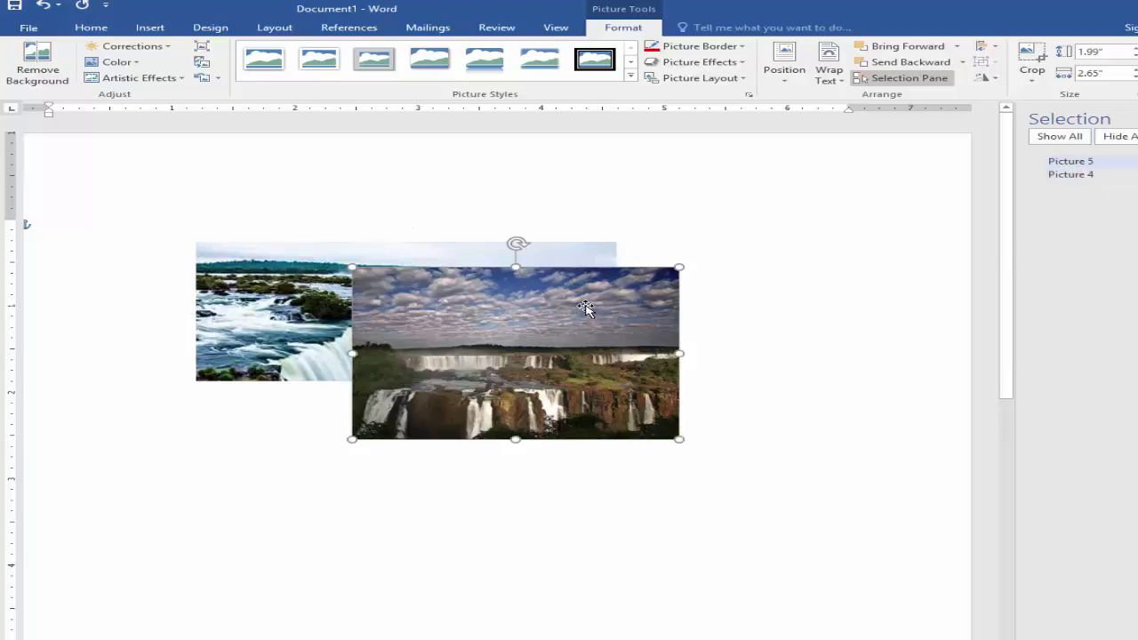
{"action": "left_click", "coordinate": [1071, 175]}
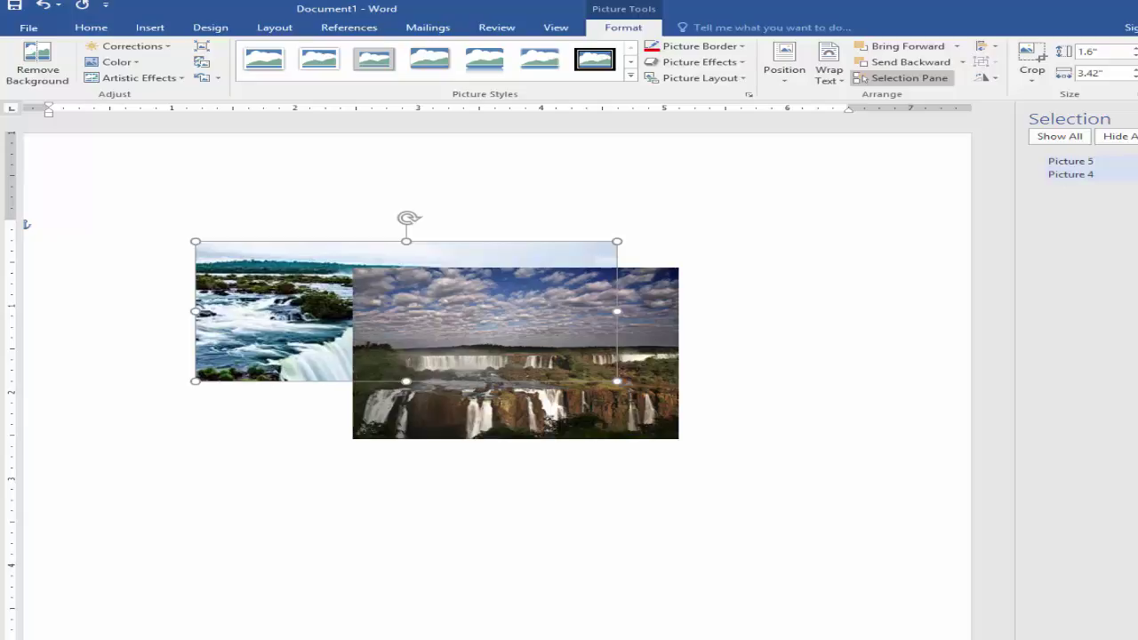
Hide and show Picture 5, and do the same with Picture 4
{"action": "left_click", "coordinate": [1137, 162]}
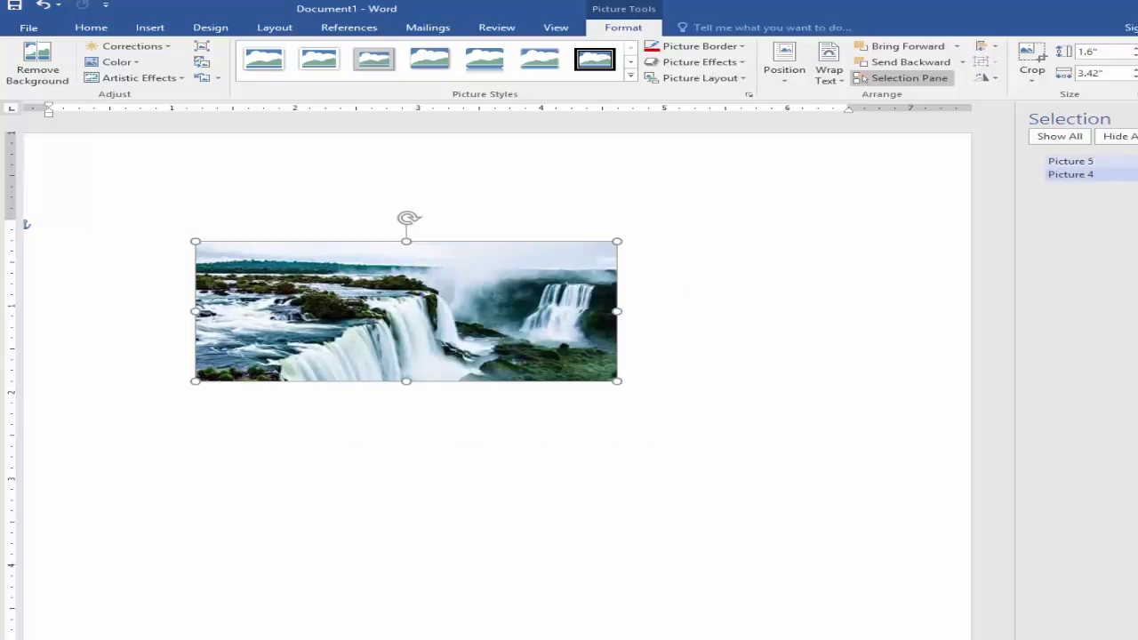
{"action": "left_click", "coordinate": [1137, 162]}
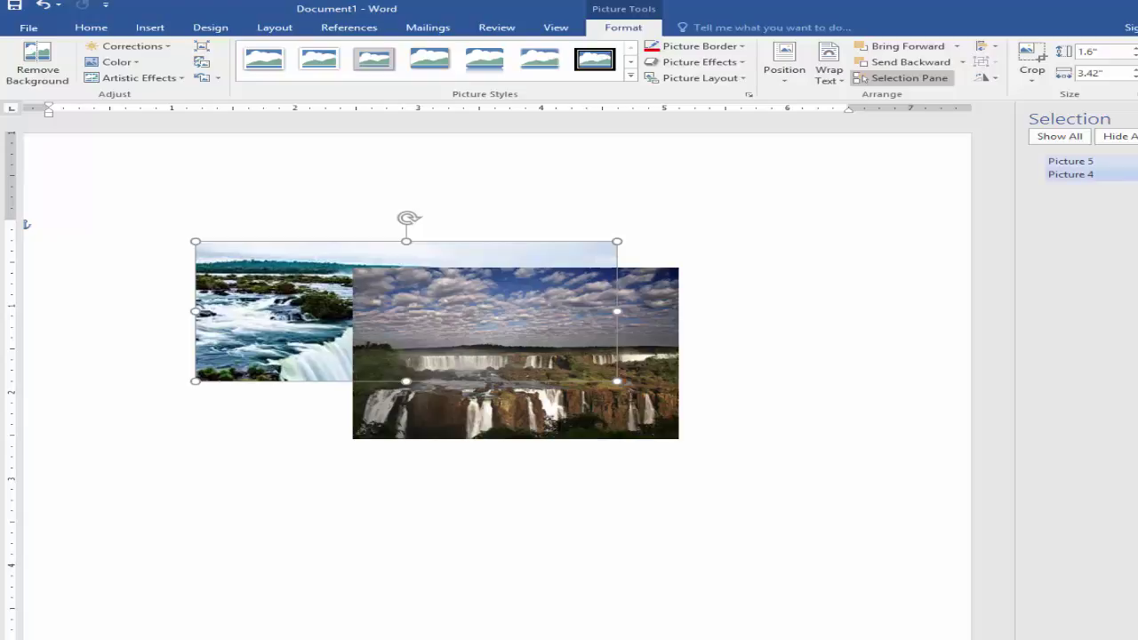
{"action": "left_click", "coordinate": [1137, 174]}
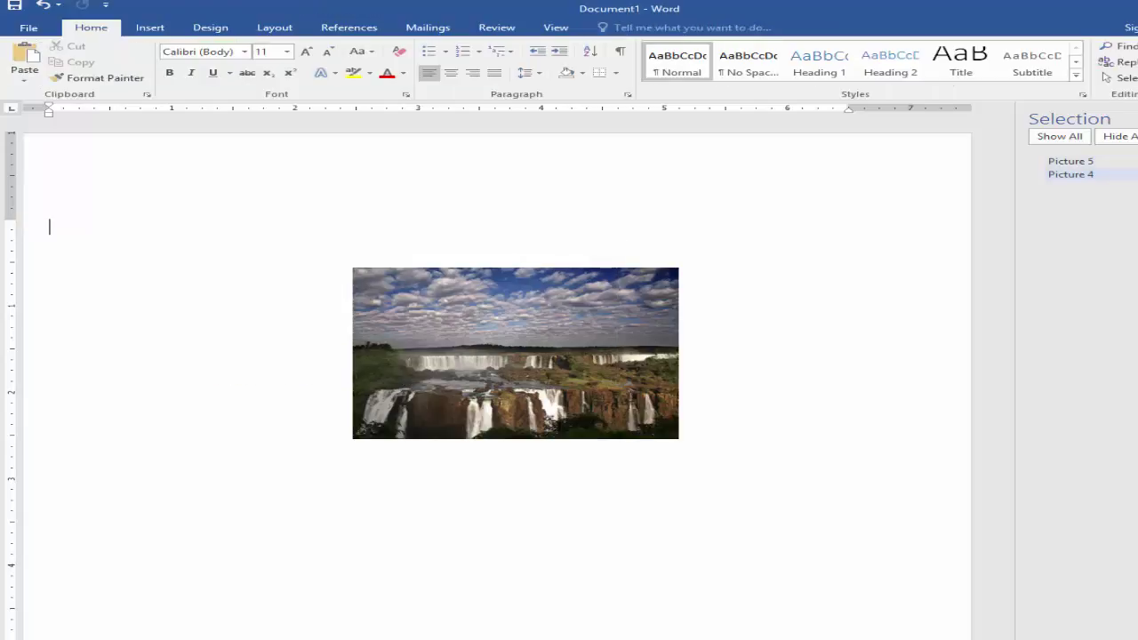
{"action": "left_click", "coordinate": [1137, 174]}
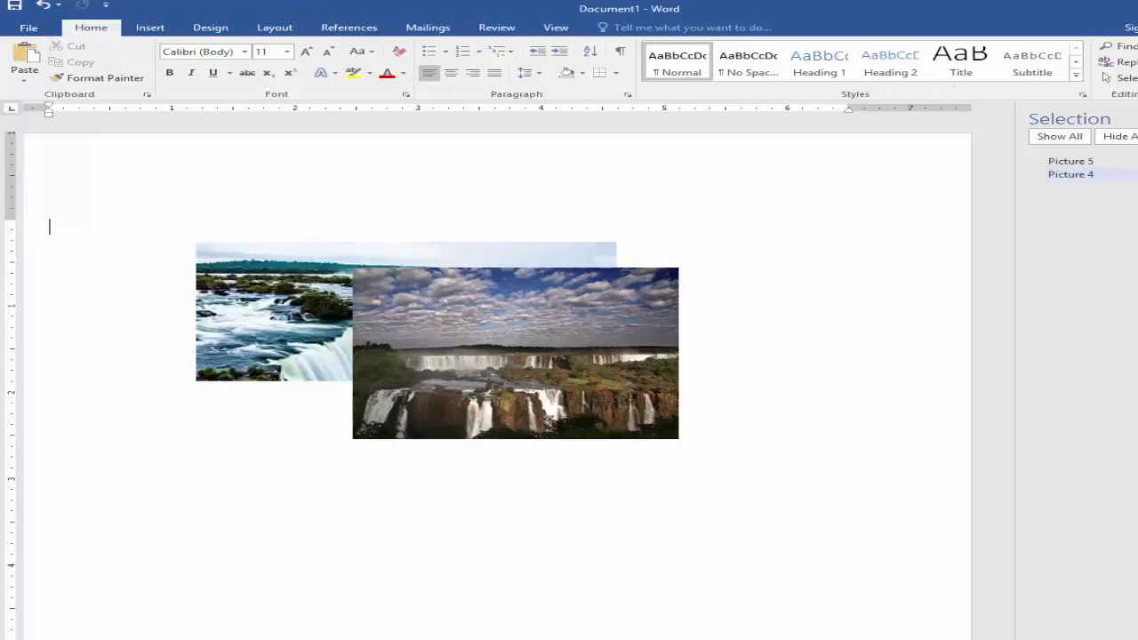
Shrink Picture 5 to about 2.23 by 1.67 inches and move it over the lower-right corner of the first picture
{"action": "left_click", "coordinate": [1136, 160]}
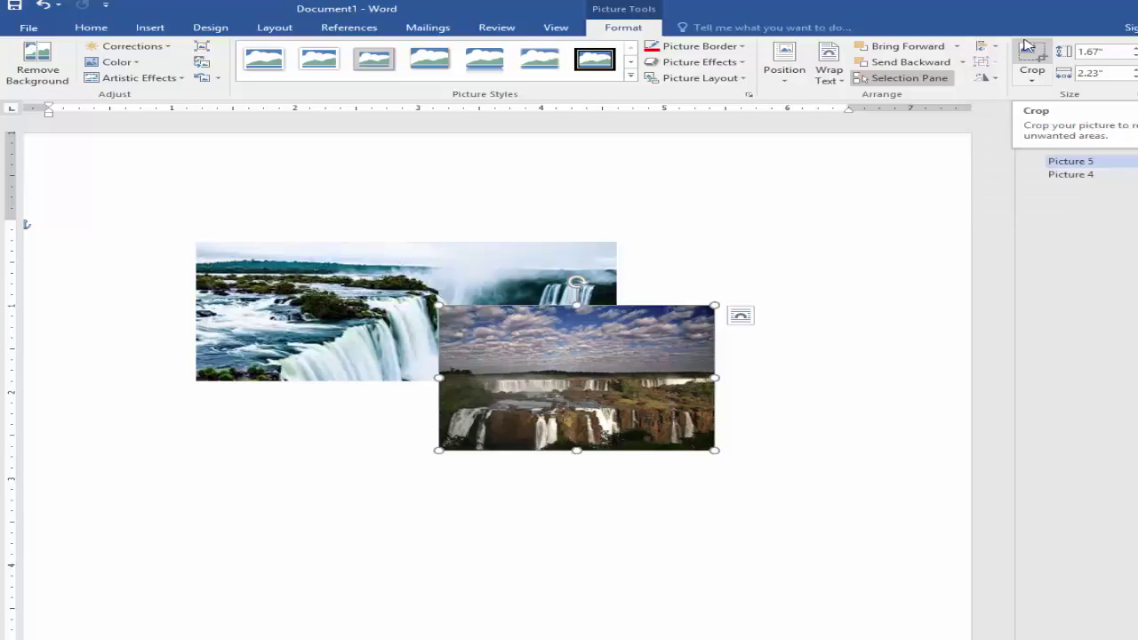
{"action": "left_click", "coordinate": [750, 247]}
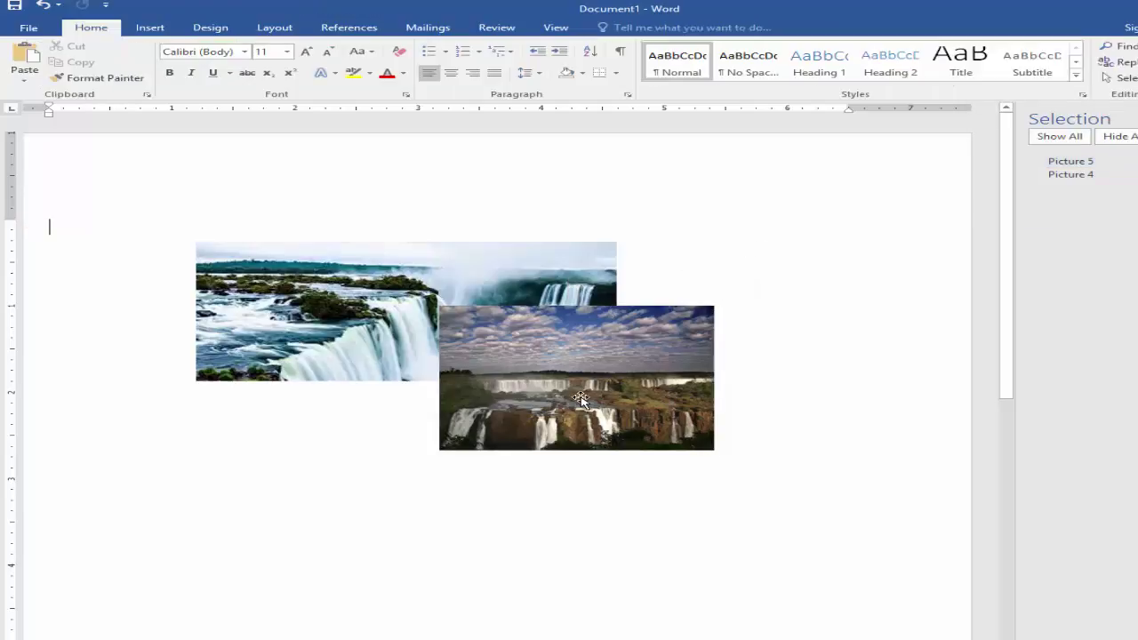
Select both pictures and align them to each other with Align Center and Align Middle
{"action": "left_click", "coordinate": [580, 399]}
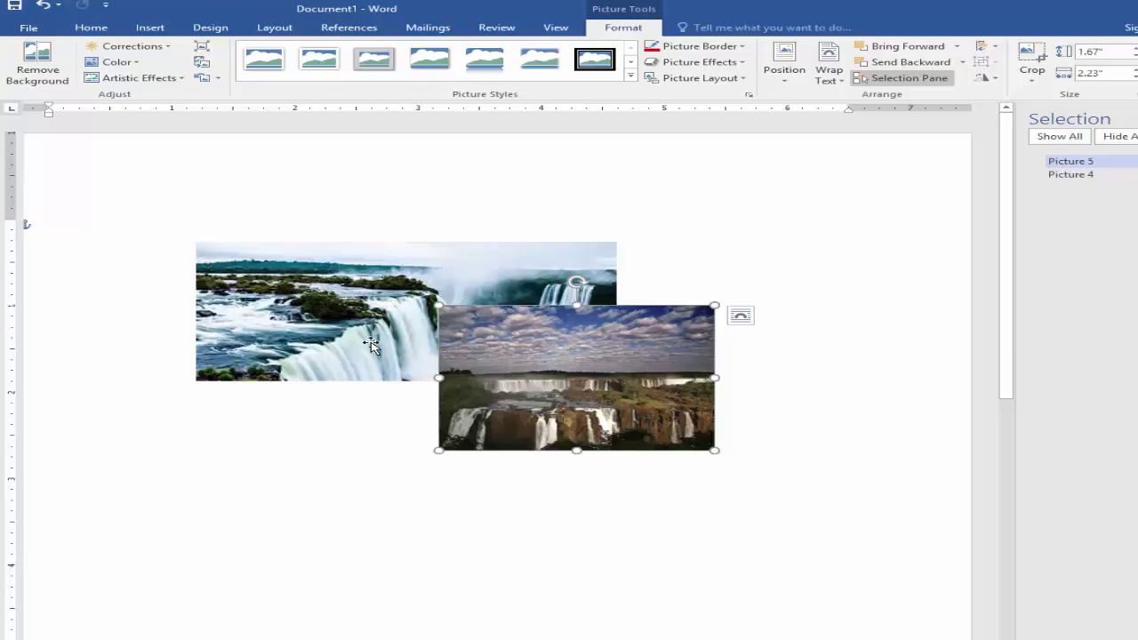
{"action": "left_click", "coordinate": [400, 359], "text": "ctrl"}
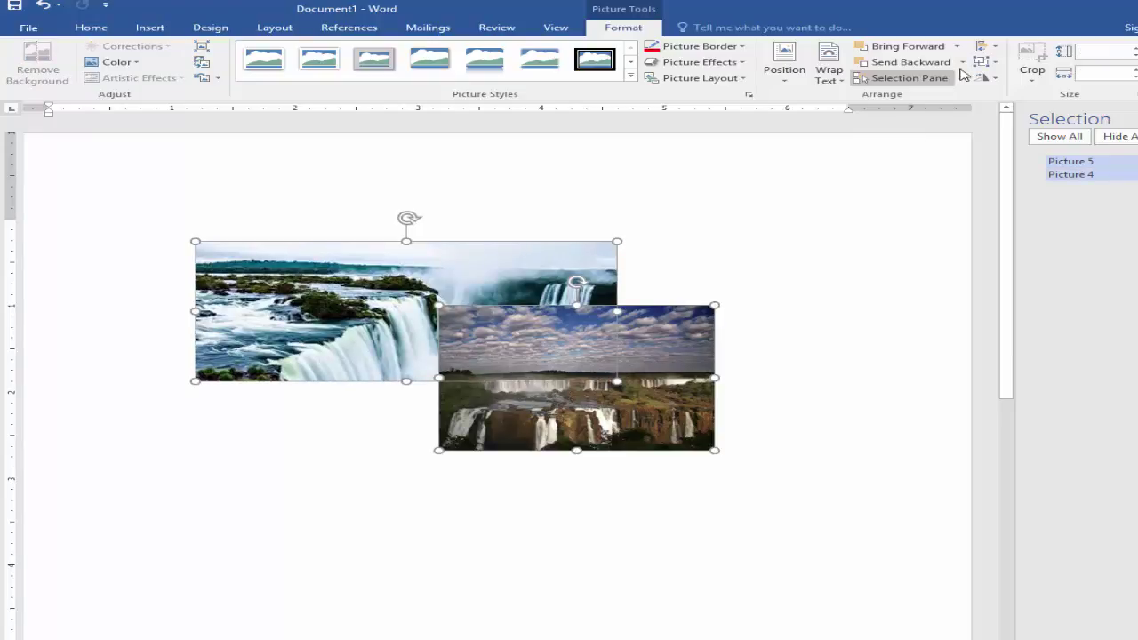
{"action": "left_click", "coordinate": [982, 46]}
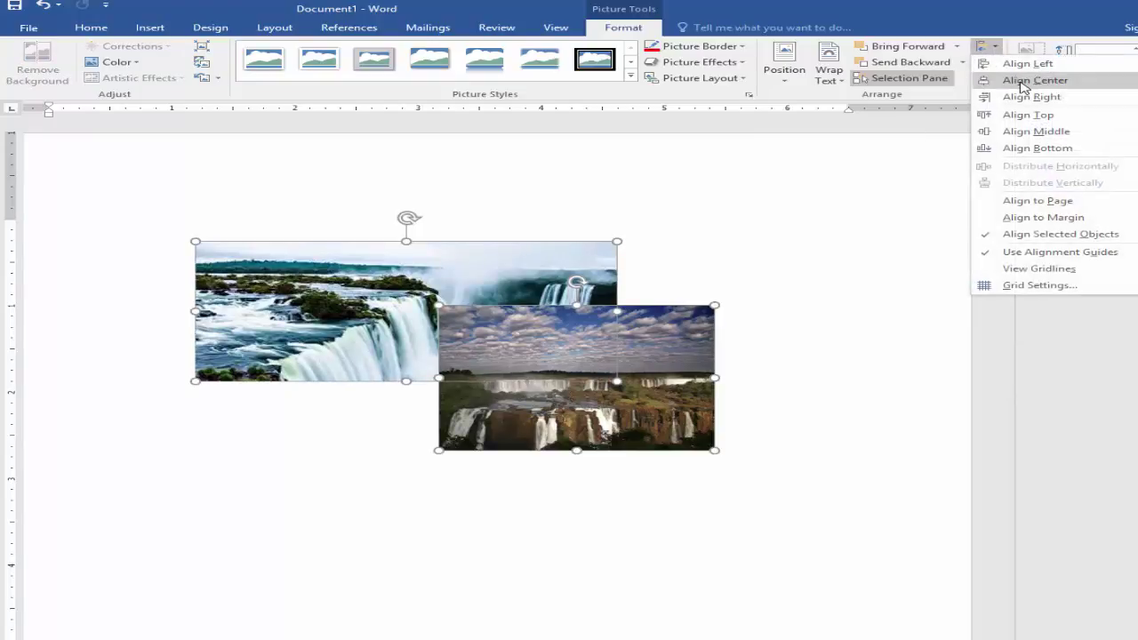
{"action": "left_click", "coordinate": [1022, 81]}
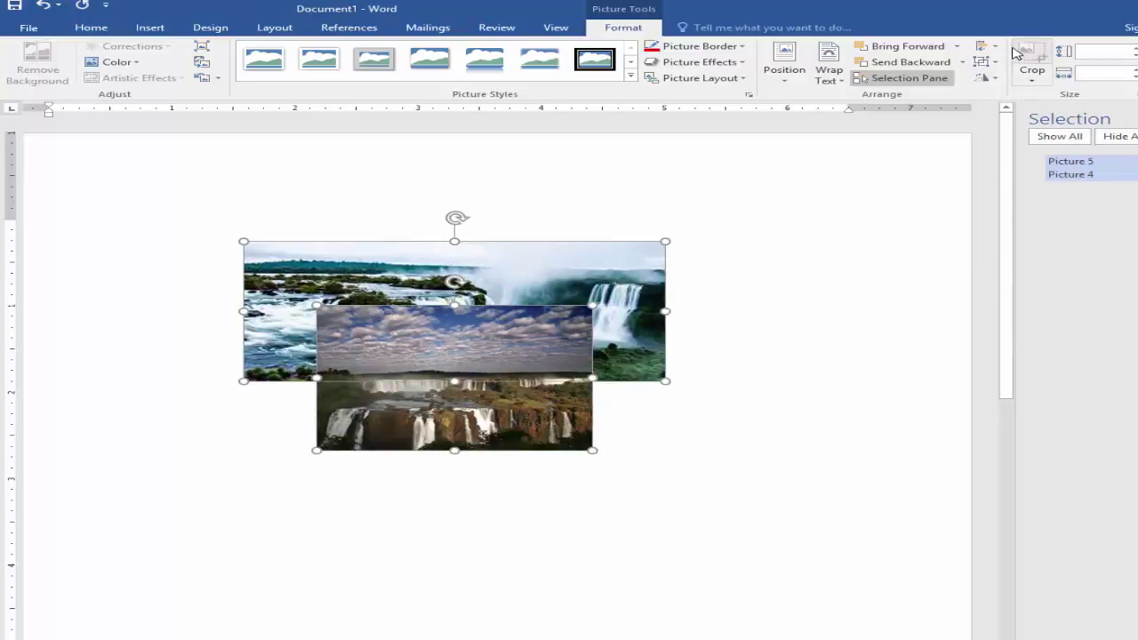
{"action": "left_click", "coordinate": [996, 48]}
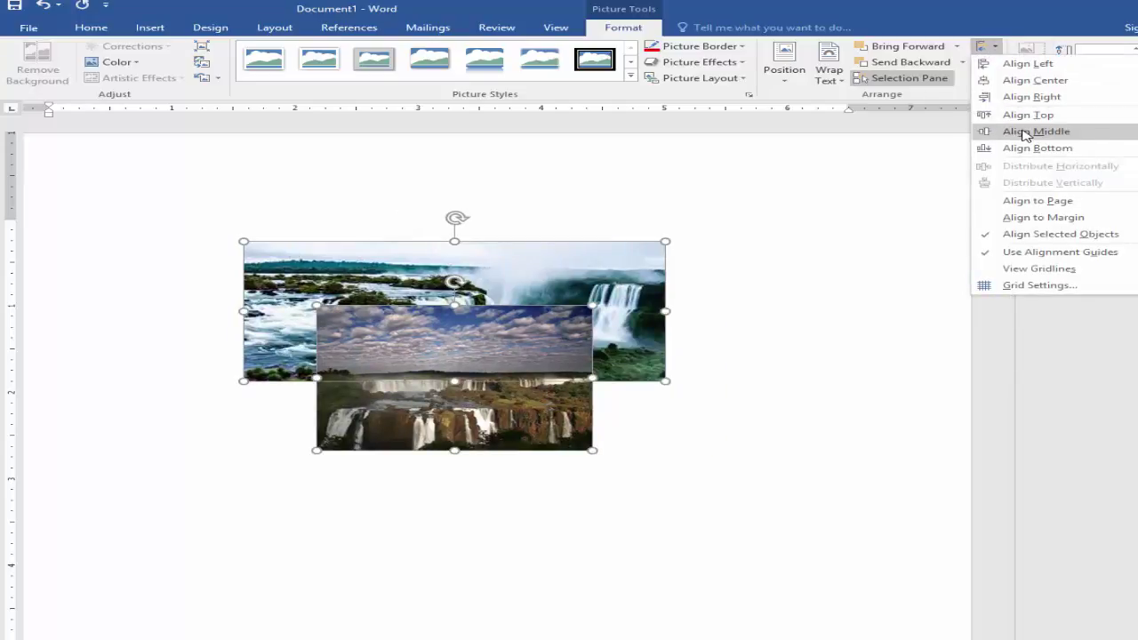
{"action": "left_click", "coordinate": [1027, 132]}
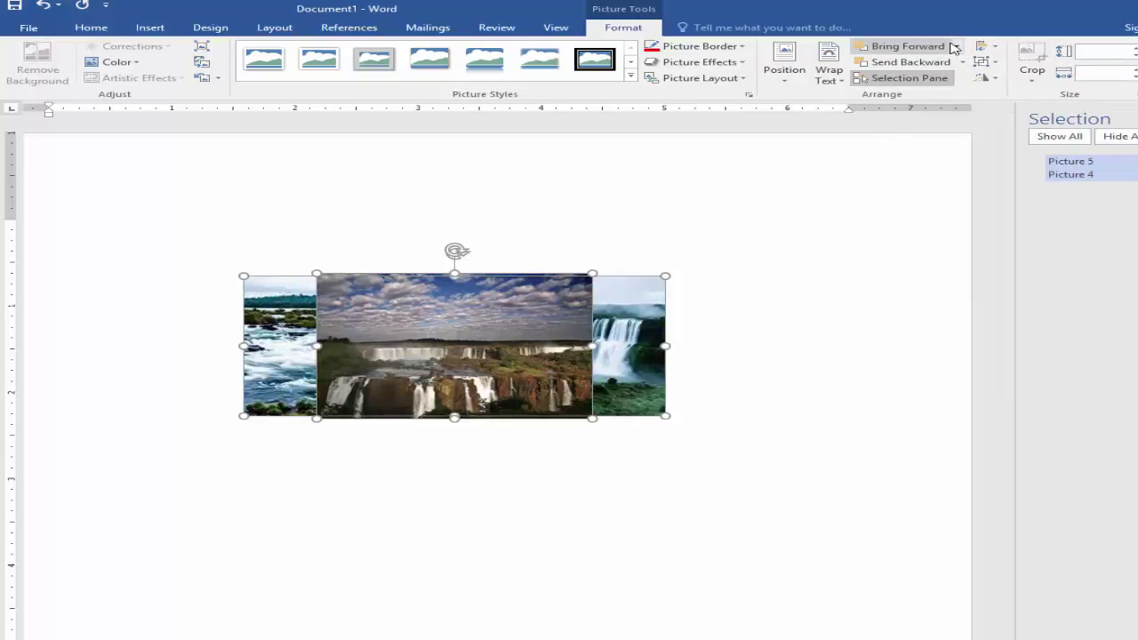
Make alignment relative to the page and align both pictures to the page's vertical middle
{"action": "left_click", "coordinate": [996, 48]}
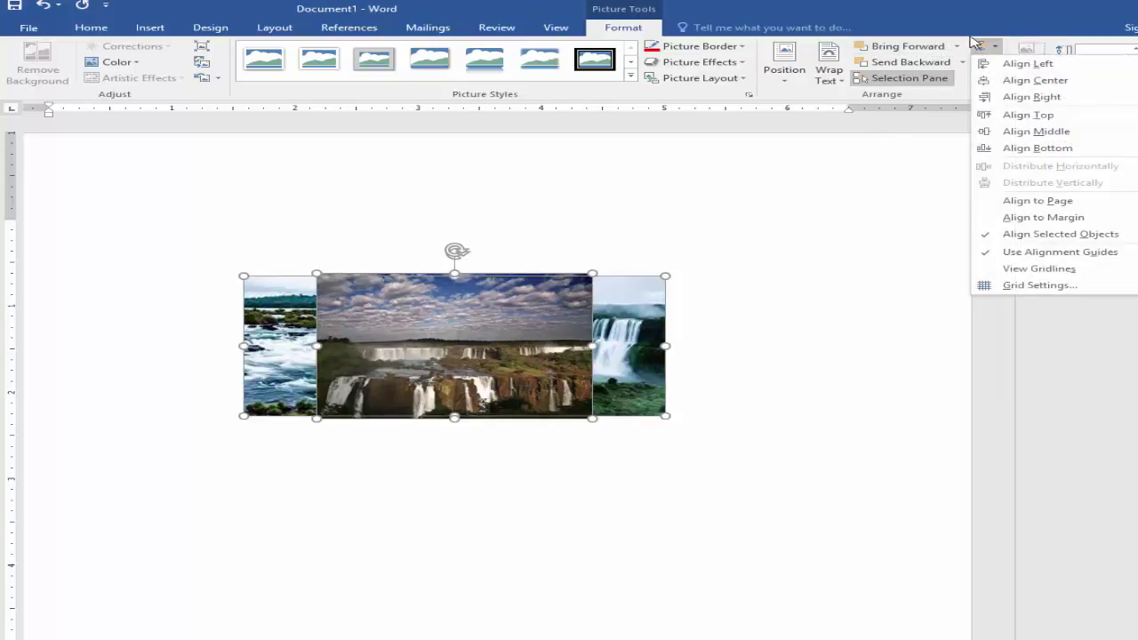
{"action": "left_click", "coordinate": [1038, 203]}
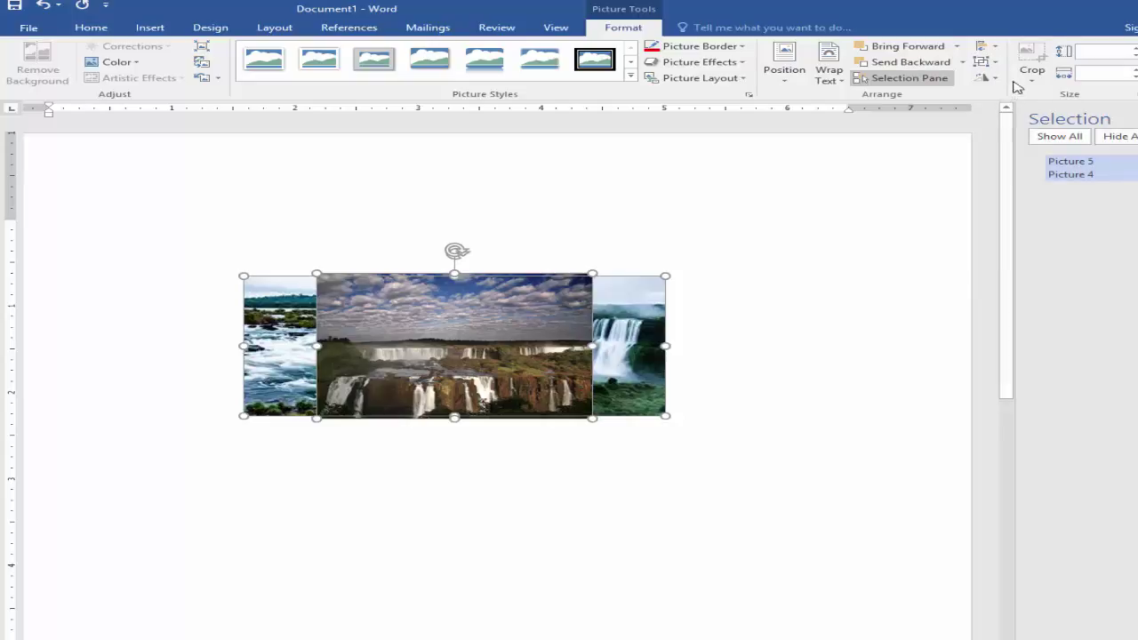
{"action": "left_click", "coordinate": [981, 47]}
{"action": "left_click", "coordinate": [1031, 115]}
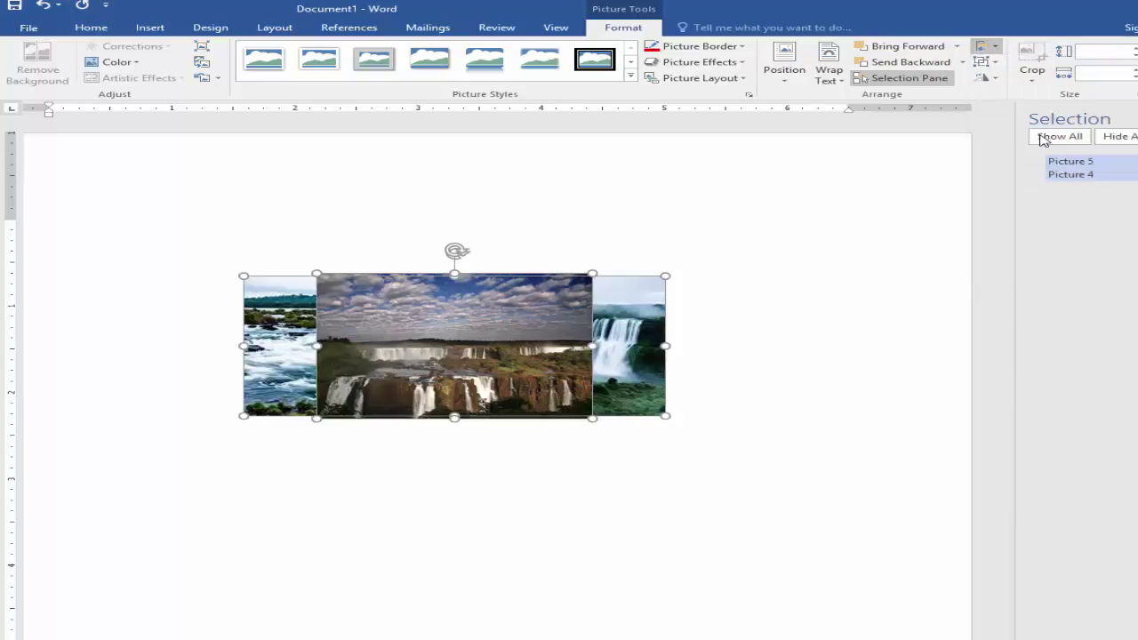
Align both selected pictures to the top and left edges of the page
{"action": "left_click", "coordinate": [982, 46]}
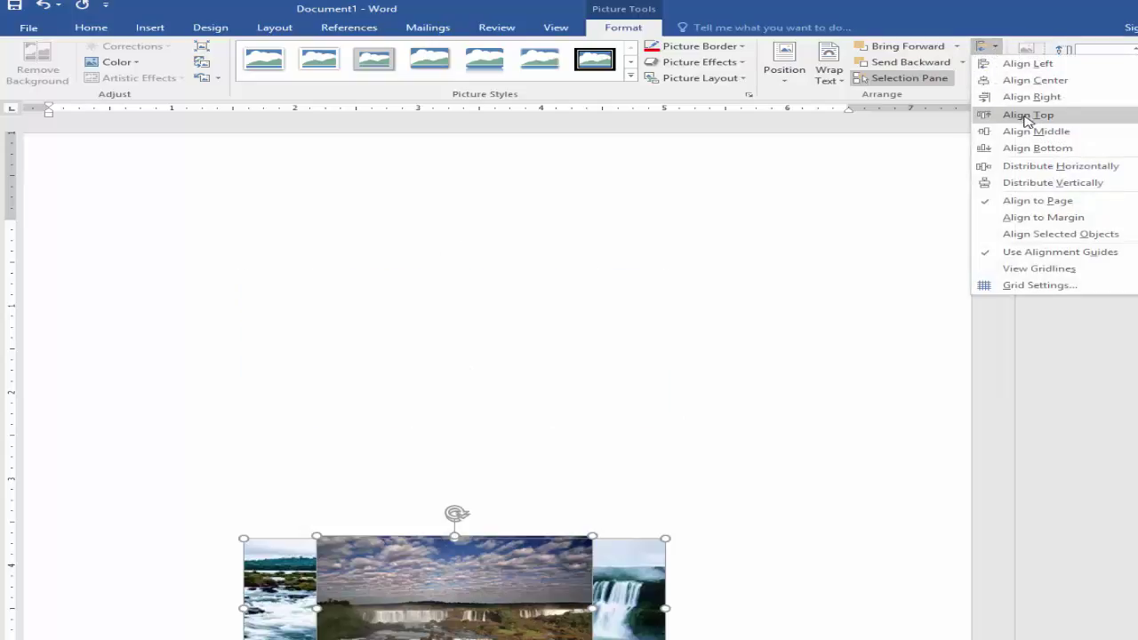
{"action": "left_click", "coordinate": [1027, 115]}
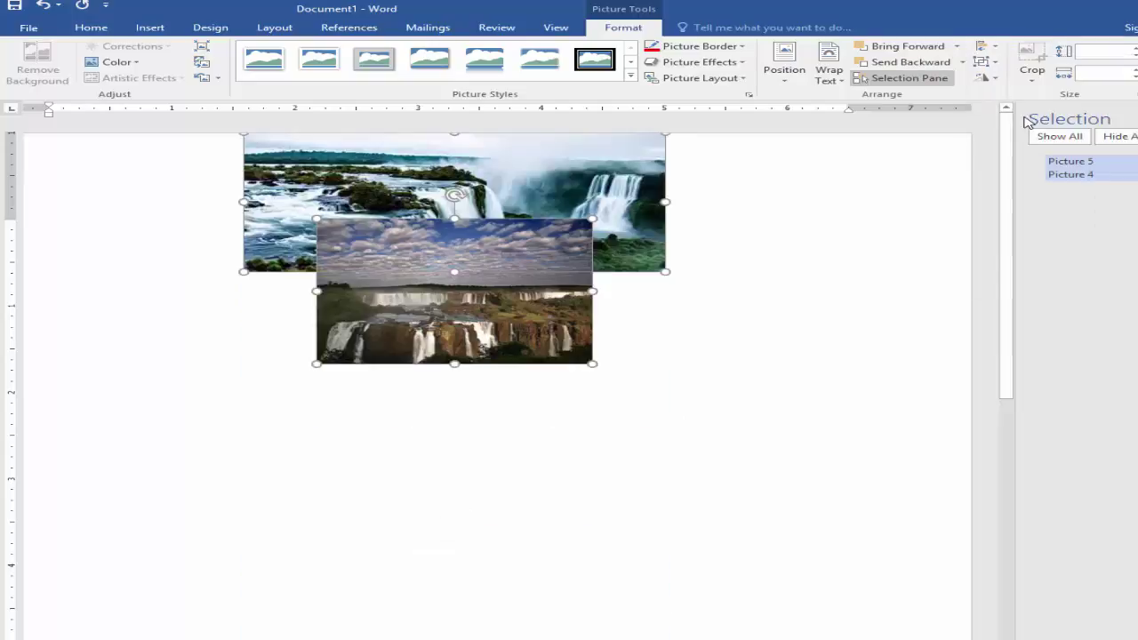
{"action": "left_click", "coordinate": [997, 48]}
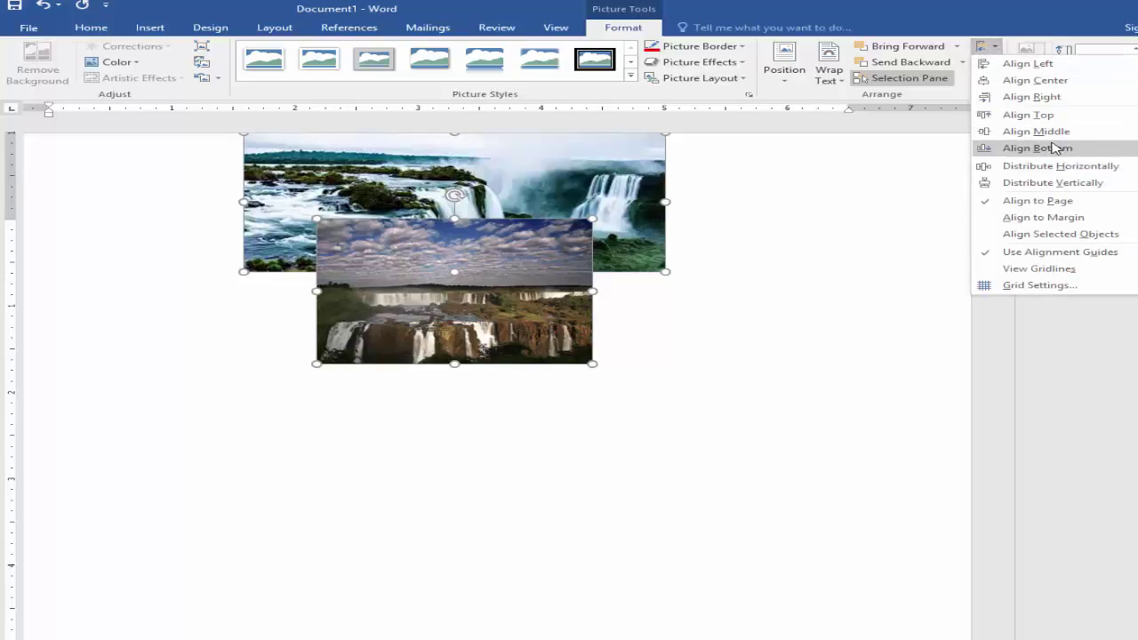
{"action": "left_click", "coordinate": [1055, 80]}
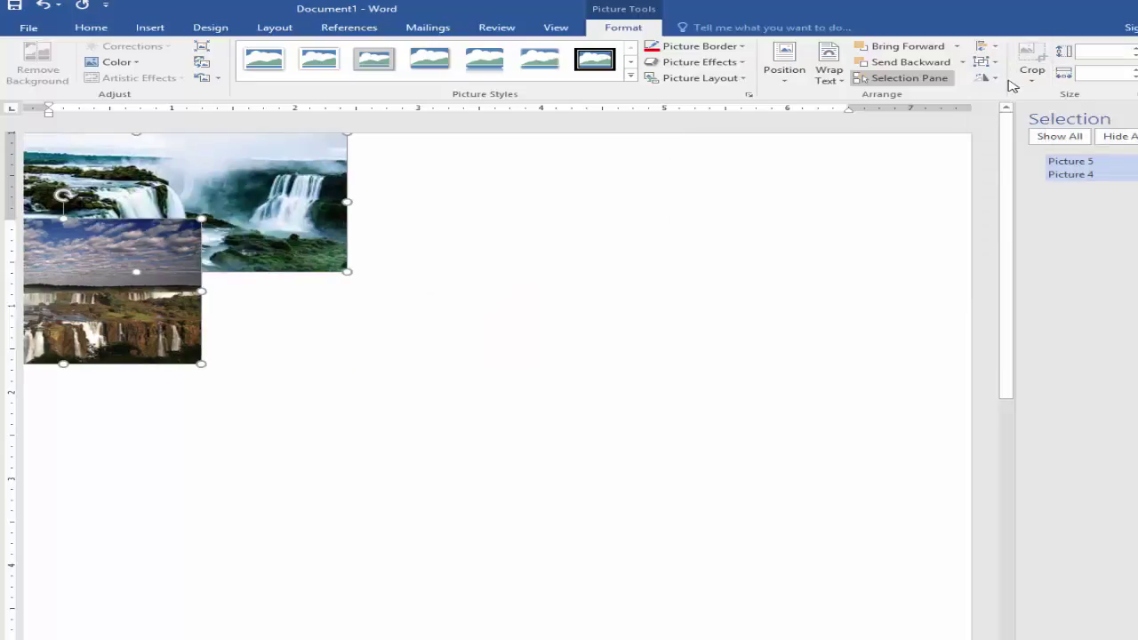
{"action": "scroll", "coordinate": [790, 271], "scroll_direction": "left", "scroll_amount": 2}
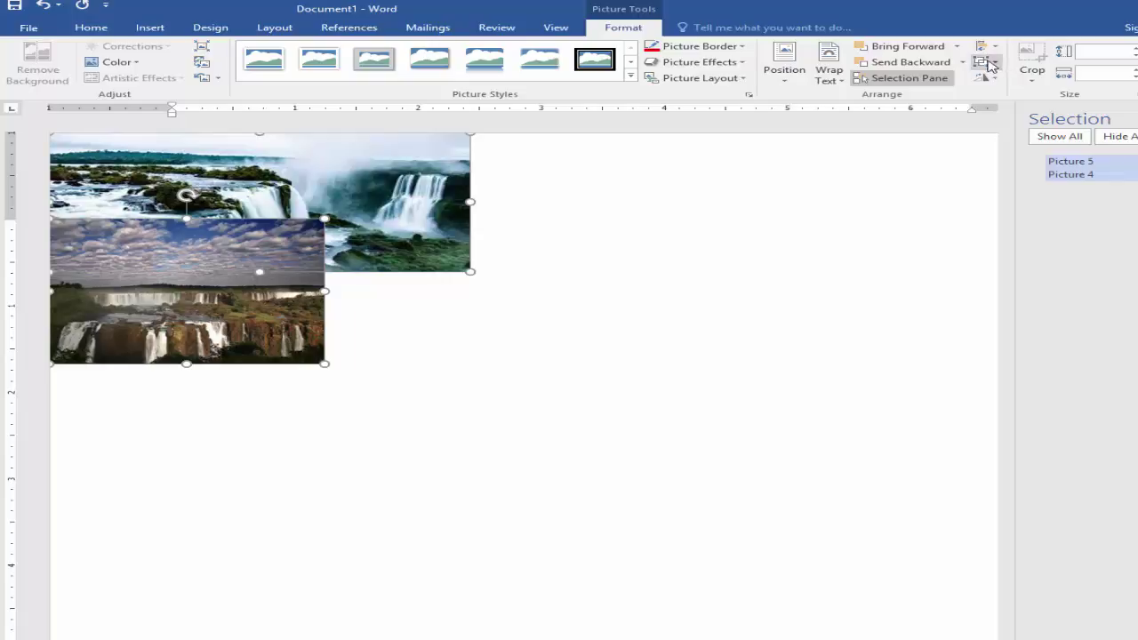
Move both pictures separately toward the page center, with the cloudy-sky picture overlapping the lower middle of the wide one
{"action": "left_click", "coordinate": [709, 238]}
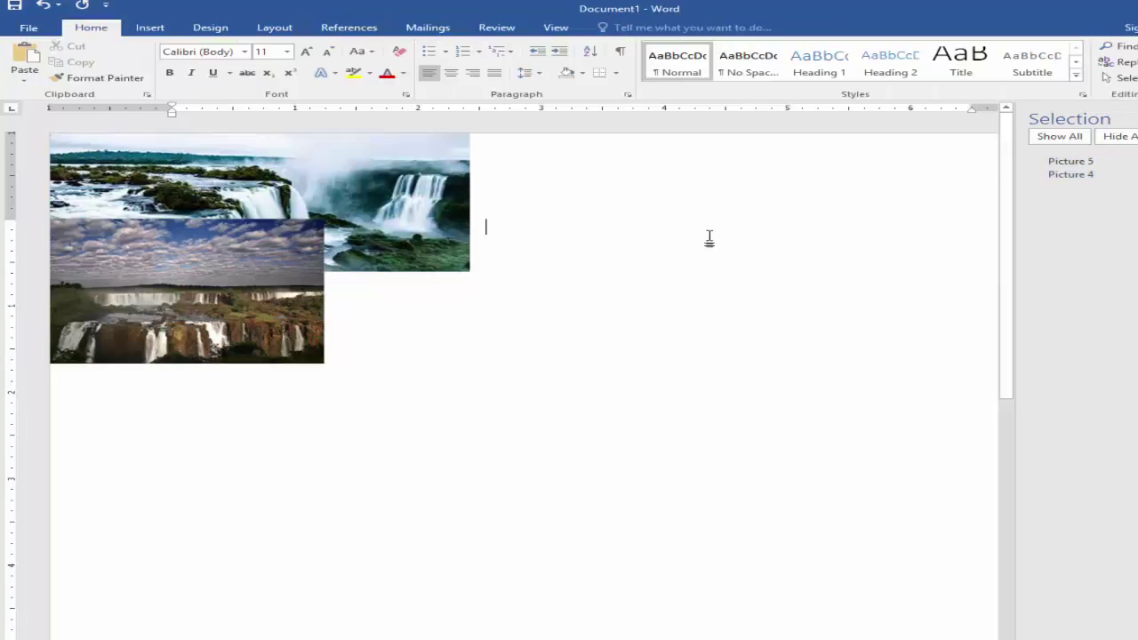
{"action": "left_click_drag", "start_coordinate": [316, 332], "coordinate": [654, 488]}
{"action": "left_click_drag", "start_coordinate": [214, 200], "coordinate": [477, 338]}
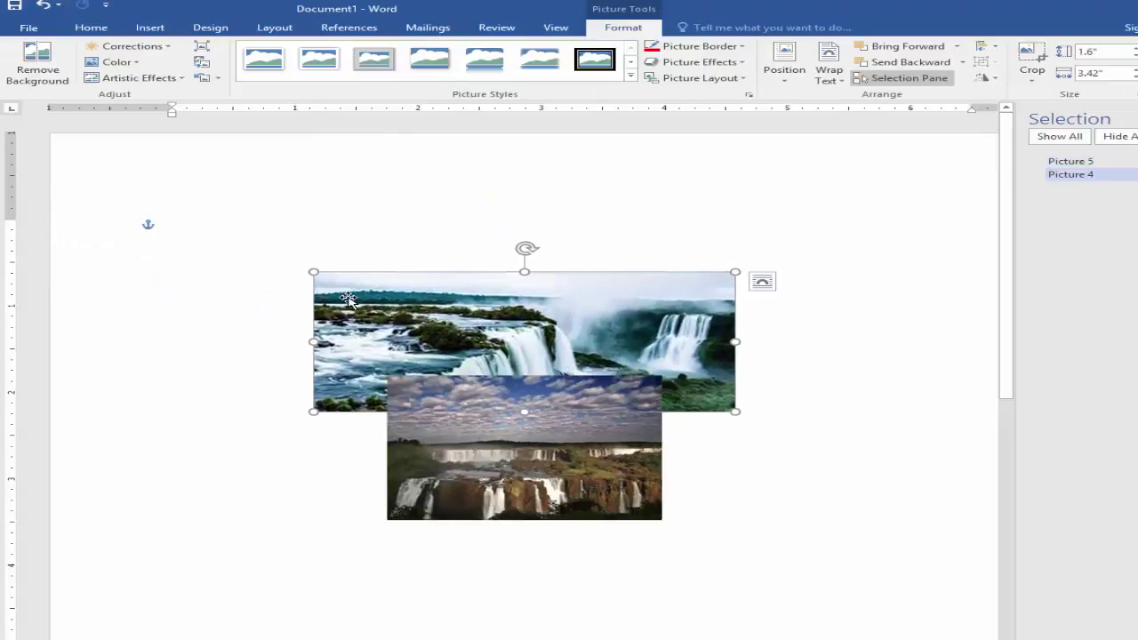
Select both waterfall pictures and group them into a single object
{"action": "left_click", "coordinate": [561, 485], "text": "shift"}
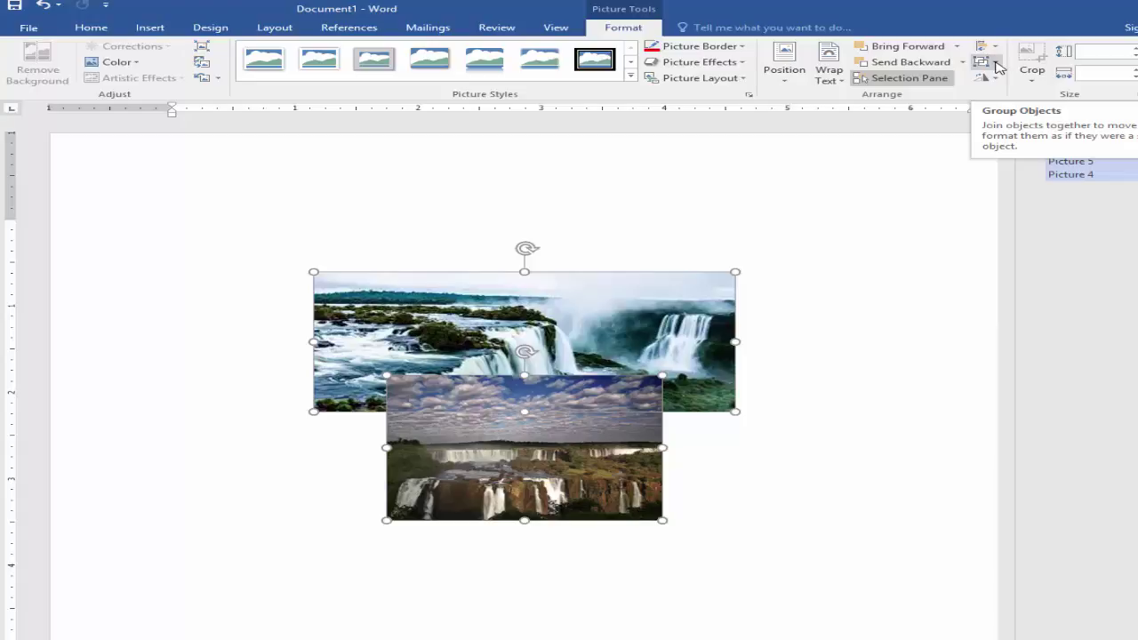
{"action": "left_click", "coordinate": [997, 68]}
{"action": "left_click", "coordinate": [1013, 78]}
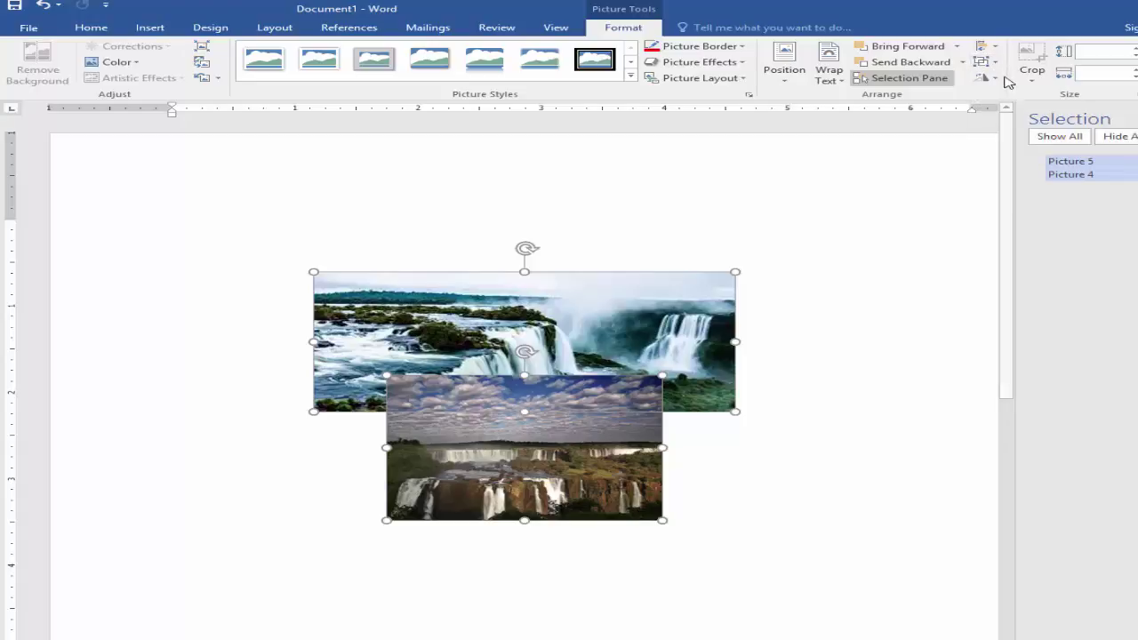
{"action": "left_click", "coordinate": [833, 257]}
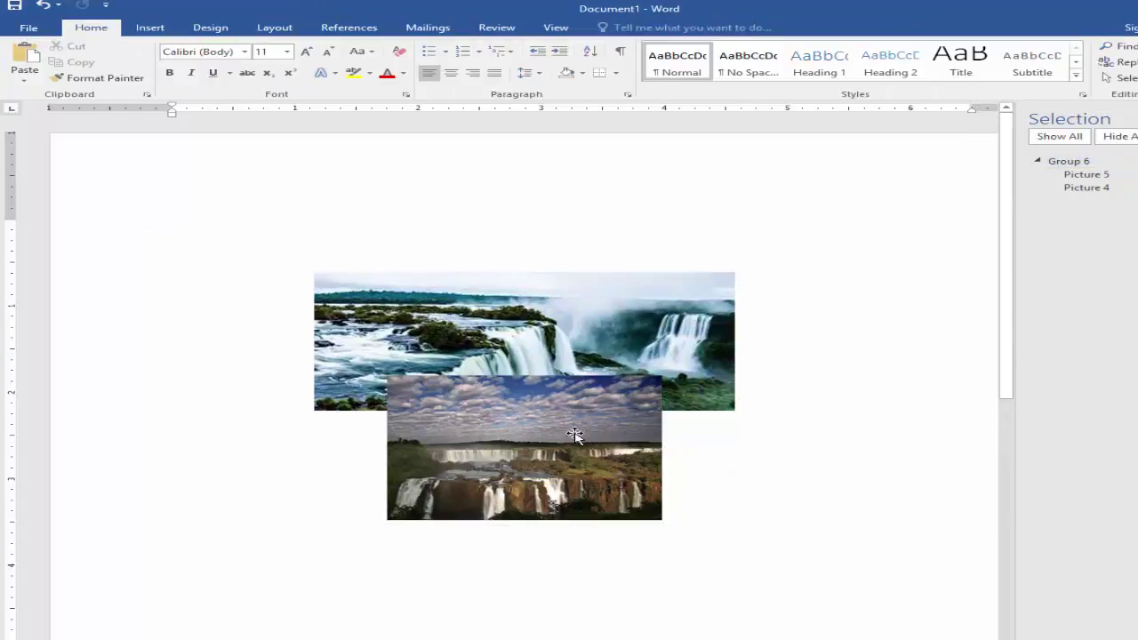
Move the grouped pictures around the page, placing the group's left edge about 2.3 inches right of the left margin
{"action": "left_click_drag", "start_coordinate": [536, 447], "coordinate": [462, 391]}
{"action": "left_click_drag", "start_coordinate": [551, 409], "coordinate": [645, 362]}
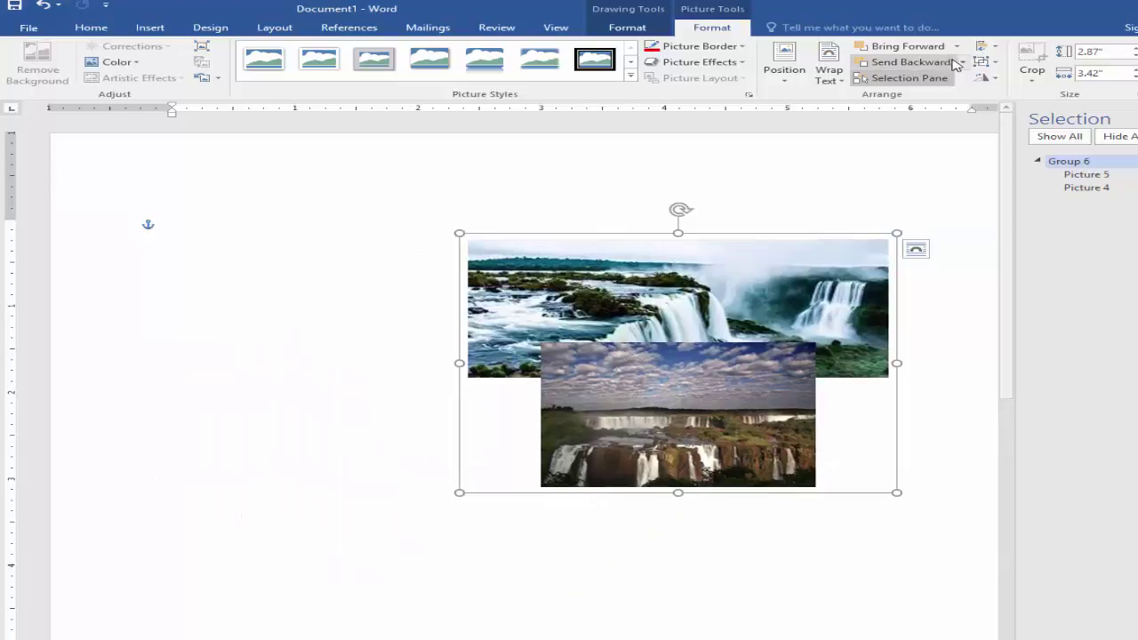
Ungroup the two waterfall pictures and move each separately, with the cloudy-sky picture just overlapping the lower right of the wide one
{"action": "left_click", "coordinate": [996, 63]}
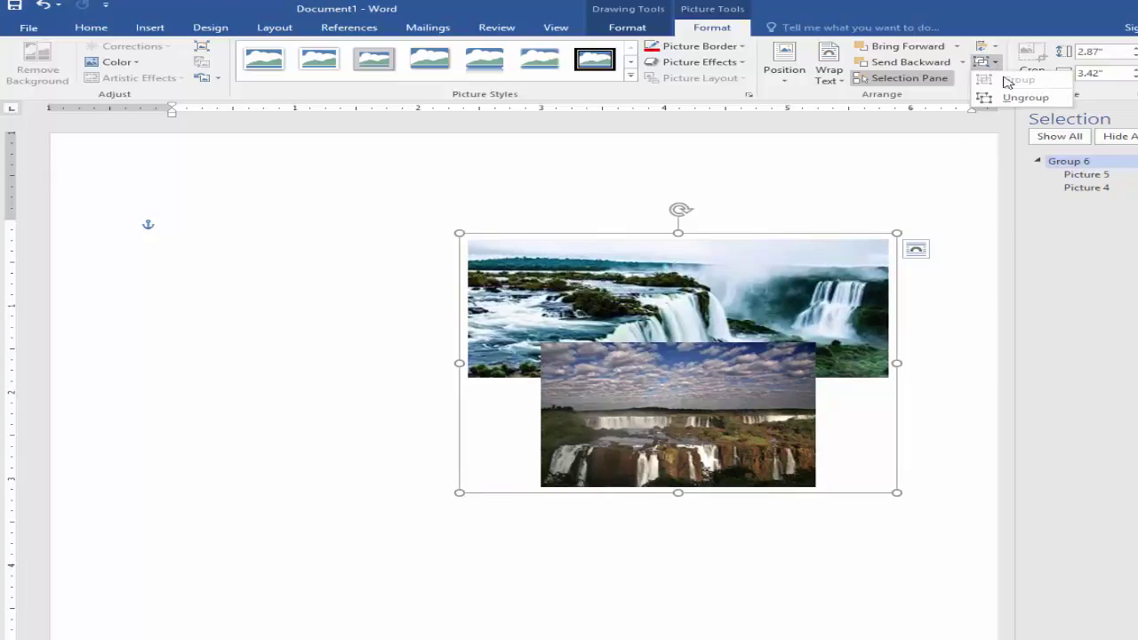
{"action": "left_click", "coordinate": [1017, 98]}
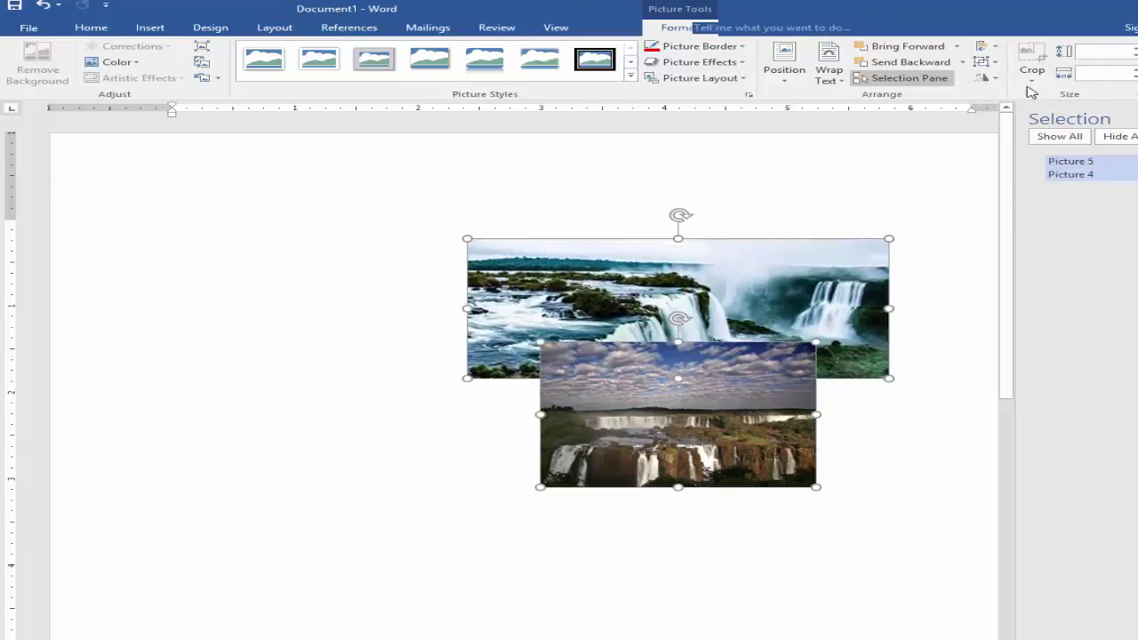
{"action": "left_click", "coordinate": [333, 247]}
{"action": "left_click_drag", "start_coordinate": [586, 368], "coordinate": [425, 375]}
{"action": "left_click_drag", "start_coordinate": [561, 295], "coordinate": [378, 274]}
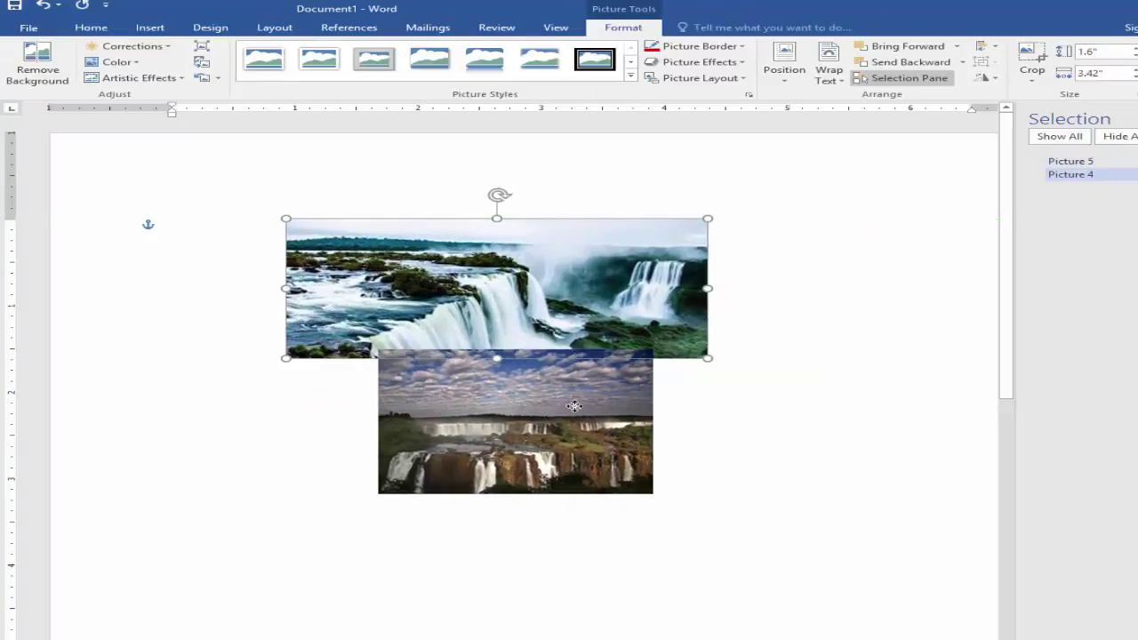
{"action": "left_click_drag", "start_coordinate": [575, 406], "coordinate": [639, 401]}
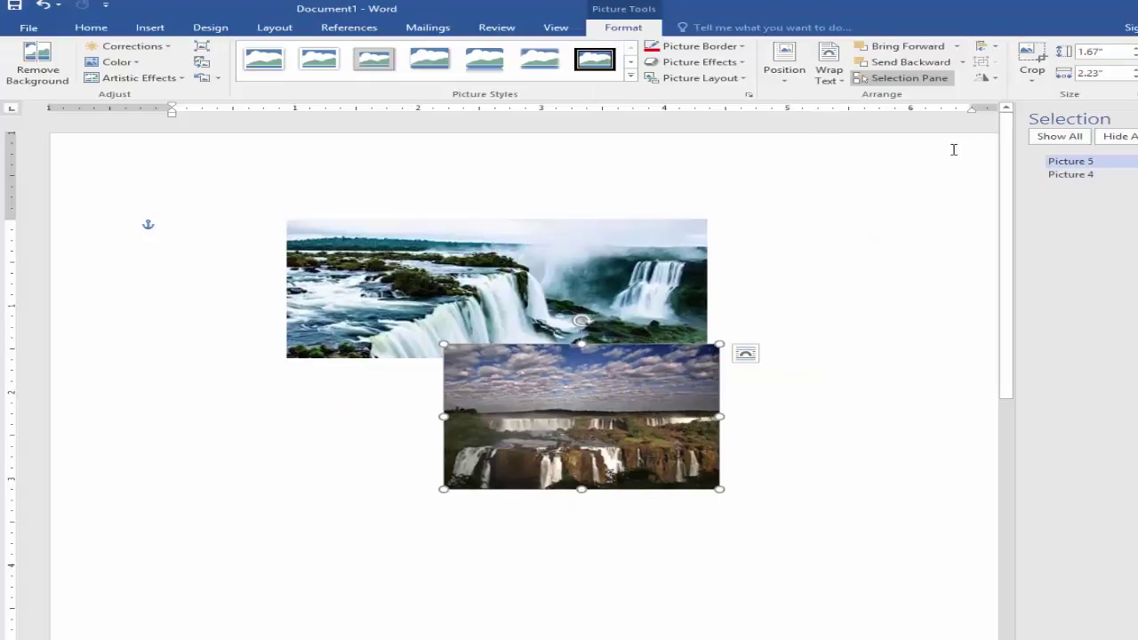
Flip the wide waterfall picture vertically and flip it back to its original orientation
{"action": "left_click", "coordinate": [599, 261]}
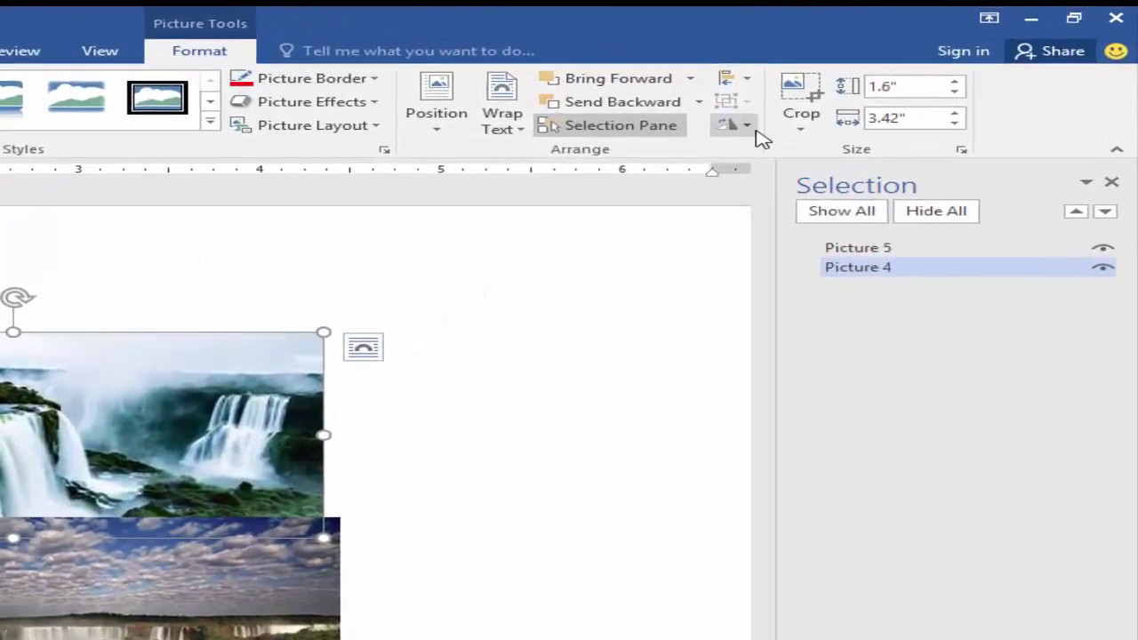
{"action": "left_click", "coordinate": [805, 108]}
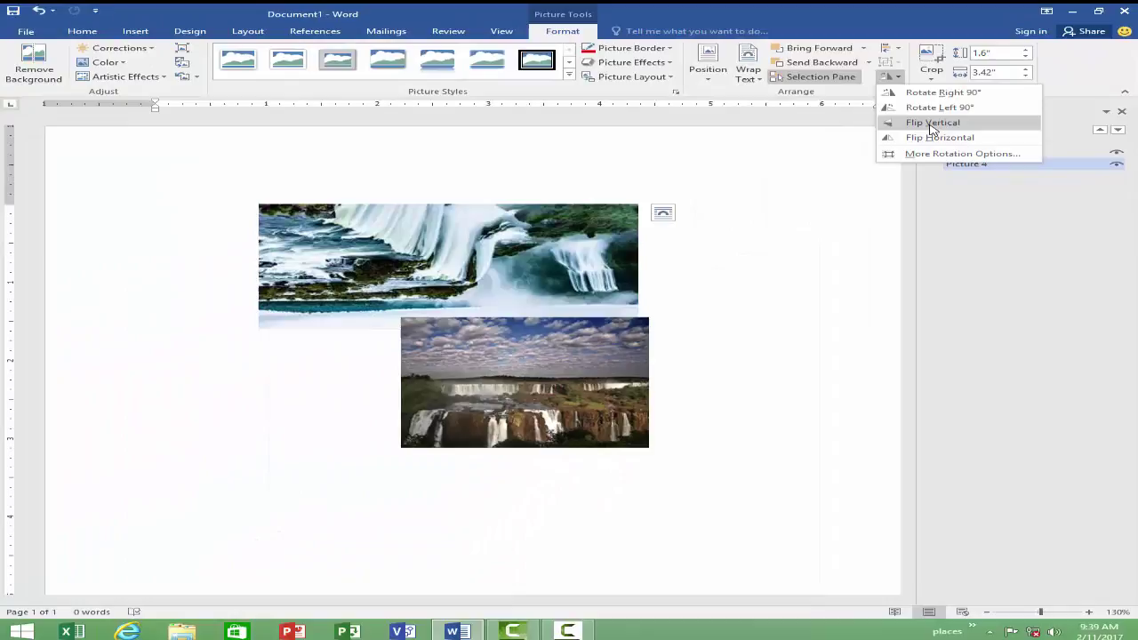
{"action": "left_click", "coordinate": [812, 195]}
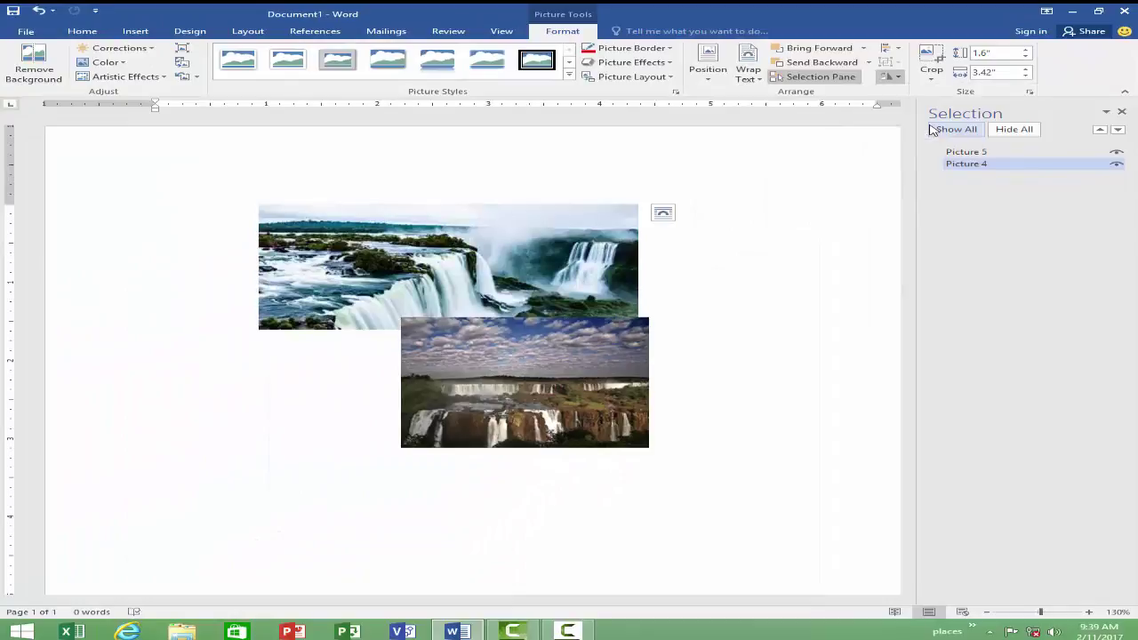
{"action": "left_click", "coordinate": [889, 77]}
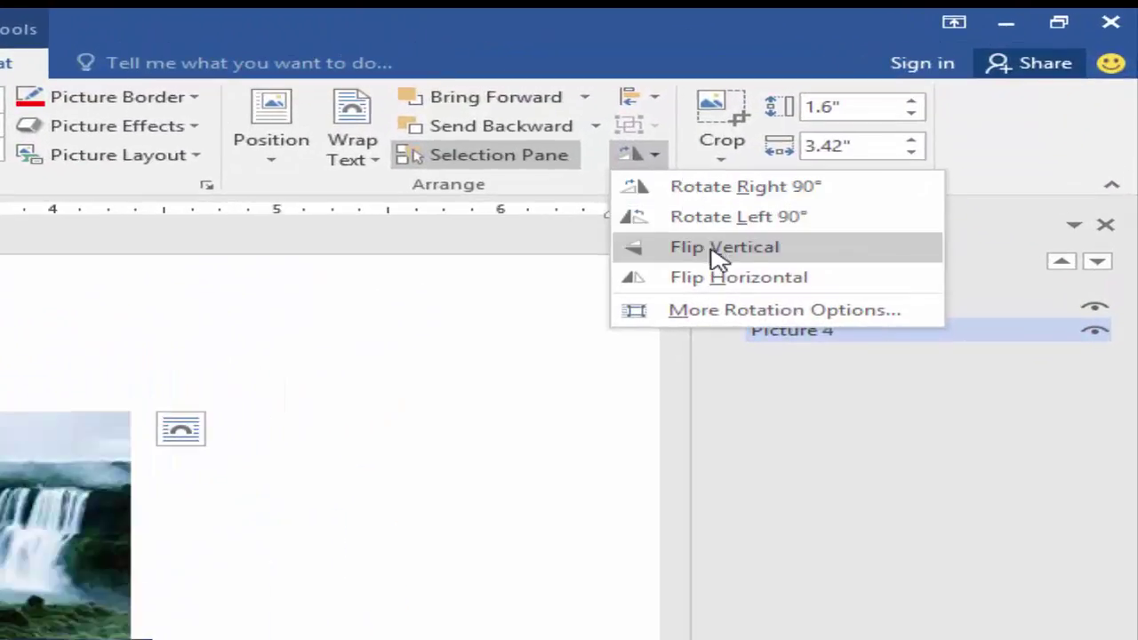
{"action": "left_click", "coordinate": [725, 248]}
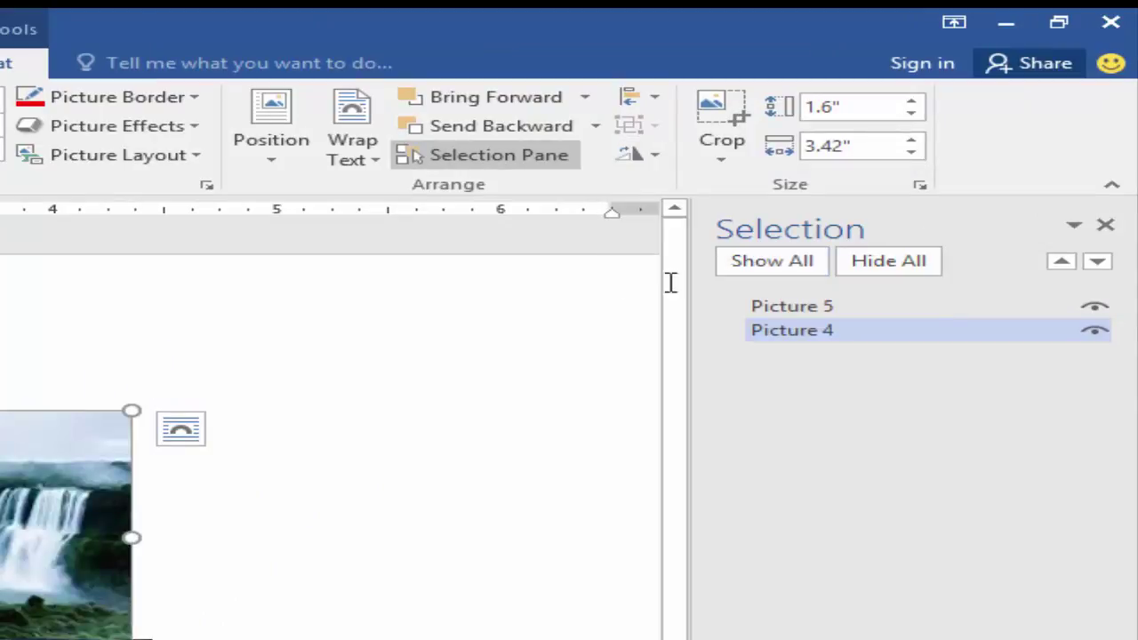
Crop the wide picture from the top, bottom and right to about 1.1" by 2.24", and move it toward the left margin
{"action": "left_click", "coordinate": [729, 169]}
{"action": "left_click", "coordinate": [747, 189]}
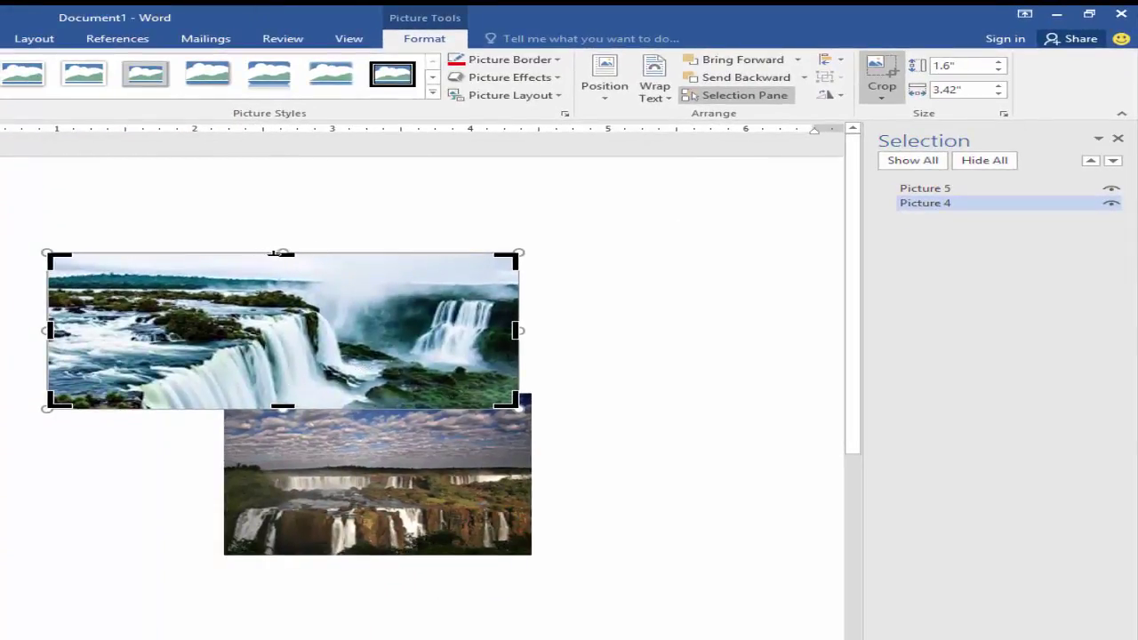
{"action": "left_click_drag", "start_coordinate": [282, 253], "coordinate": [284, 287]}
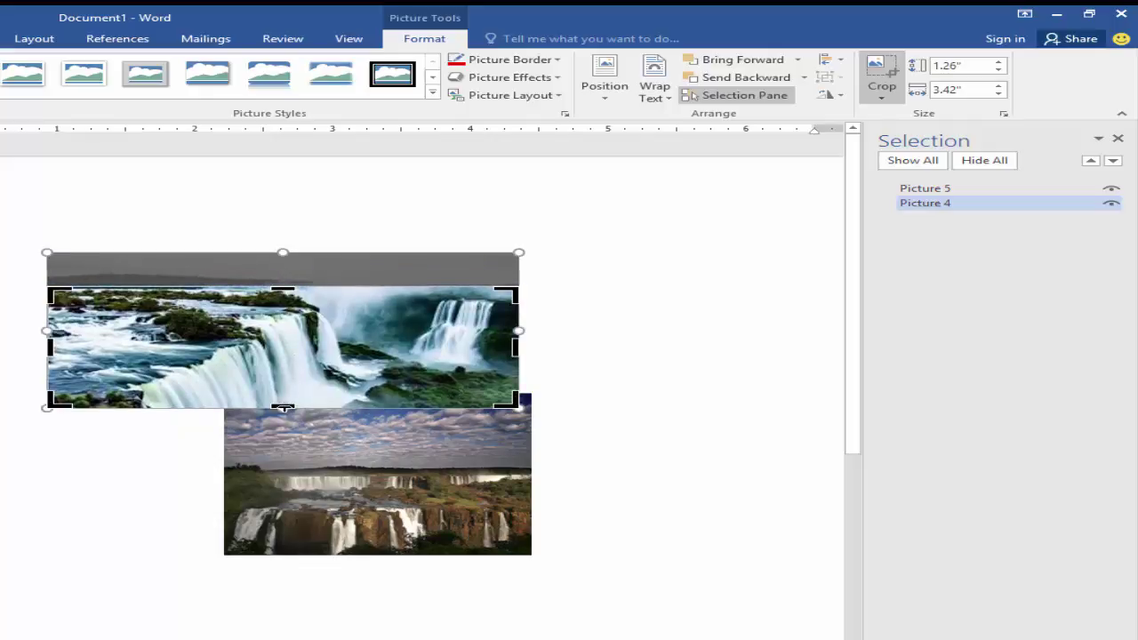
{"action": "left_click_drag", "start_coordinate": [283, 405], "coordinate": [283, 391]}
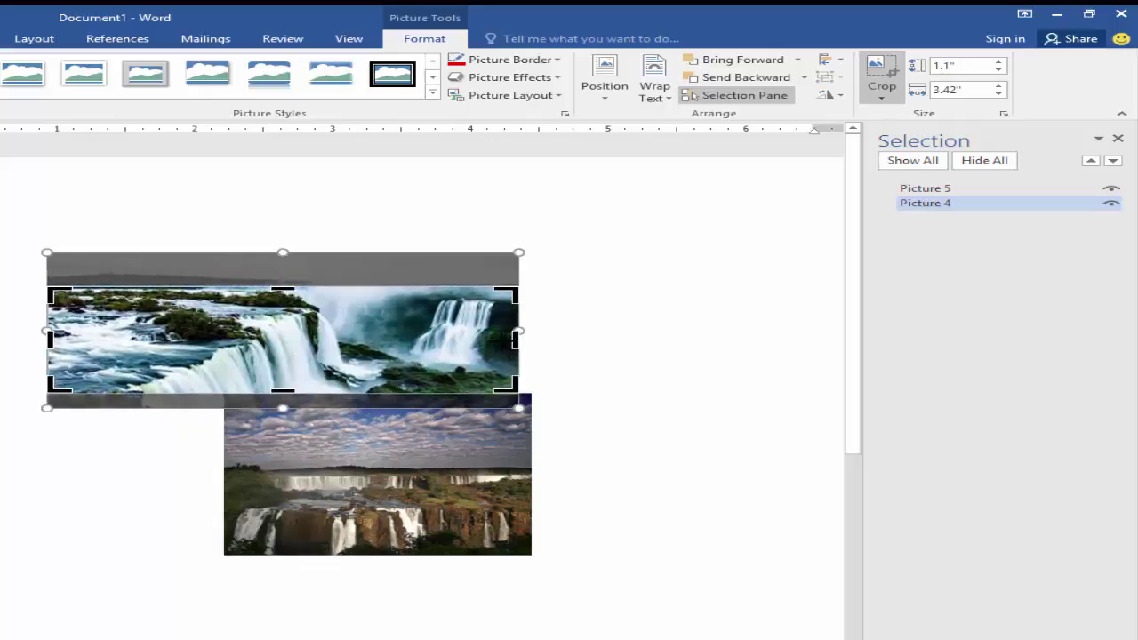
{"action": "left_click_drag", "start_coordinate": [516, 339], "coordinate": [355, 339]}
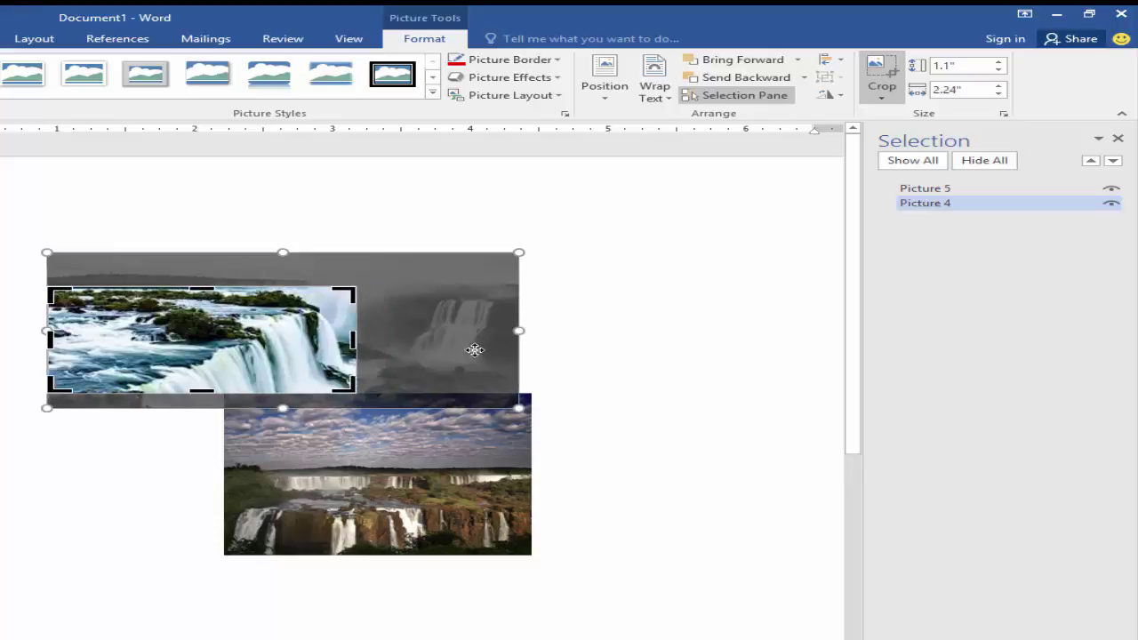
{"action": "left_click", "coordinate": [673, 305]}
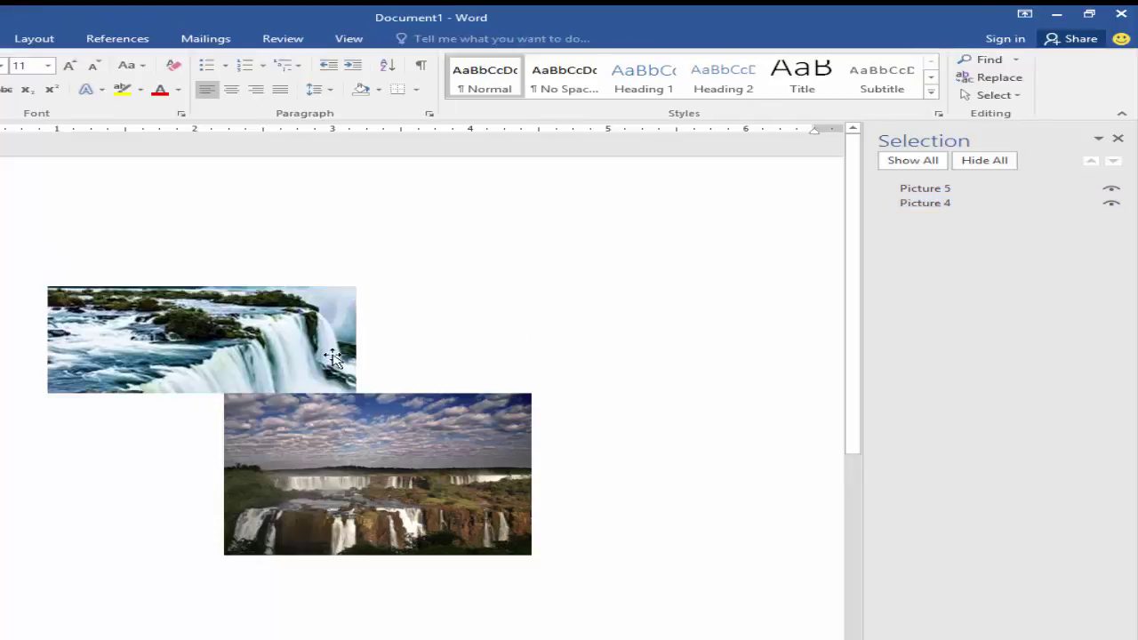
{"action": "left_click_drag", "start_coordinate": [288, 329], "coordinate": [193, 311]}
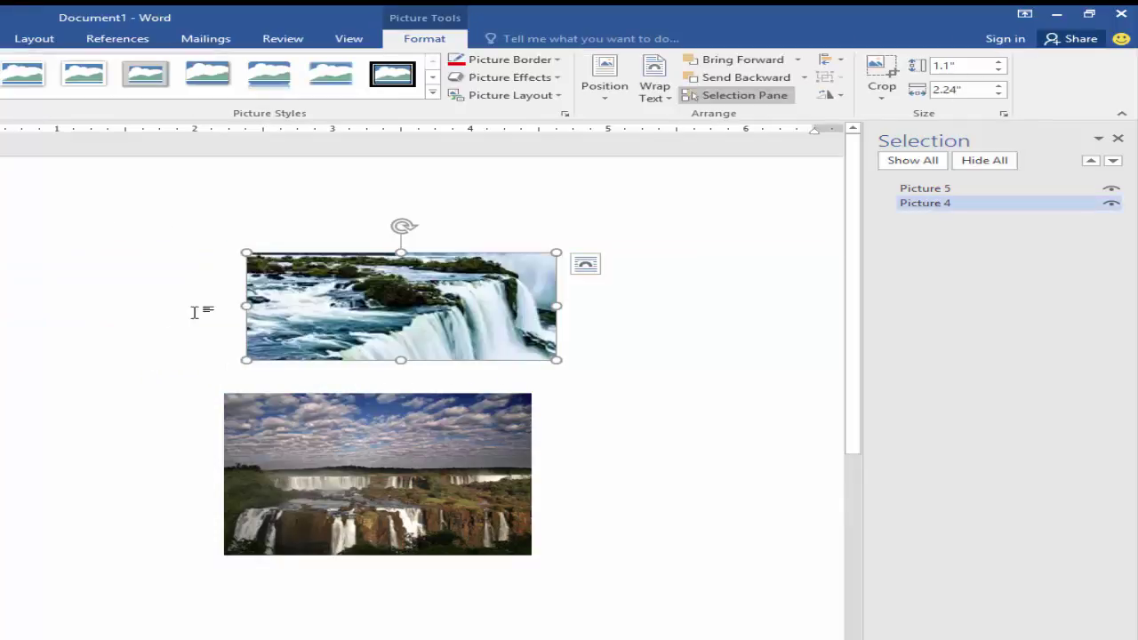
{"action": "left_click_drag", "start_coordinate": [414, 347], "coordinate": [158, 352]}
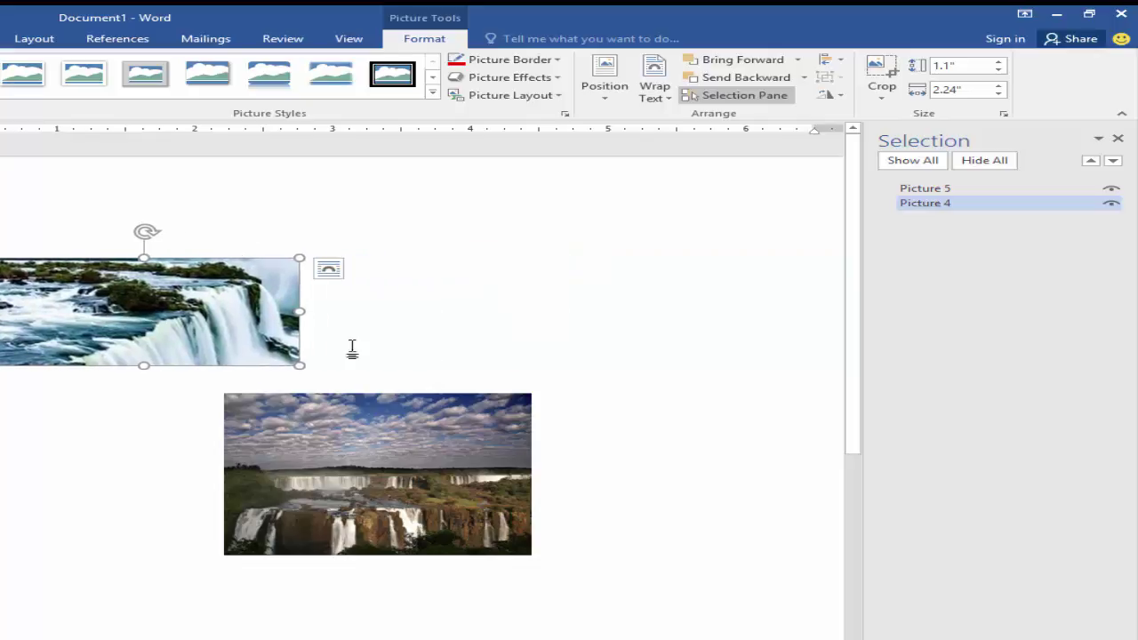
Crop the cloudy-sky picture to the 16-point star shape
{"action": "left_click", "coordinate": [415, 436]}
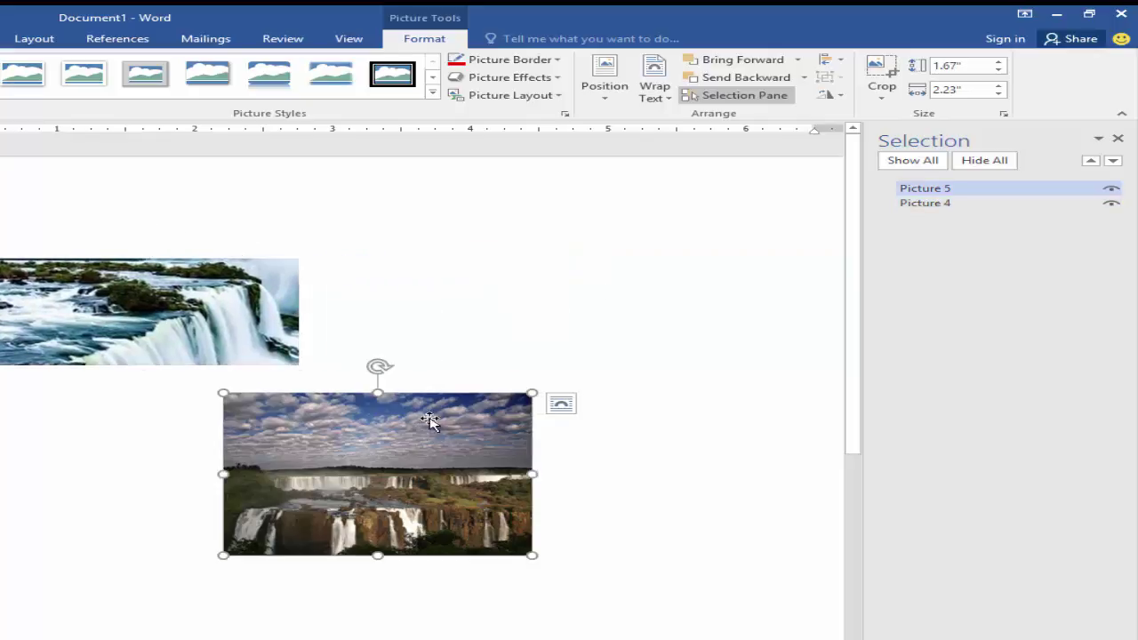
{"action": "left_click", "coordinate": [884, 103]}
{"action": "mouse_move", "coordinate": [920, 142]}
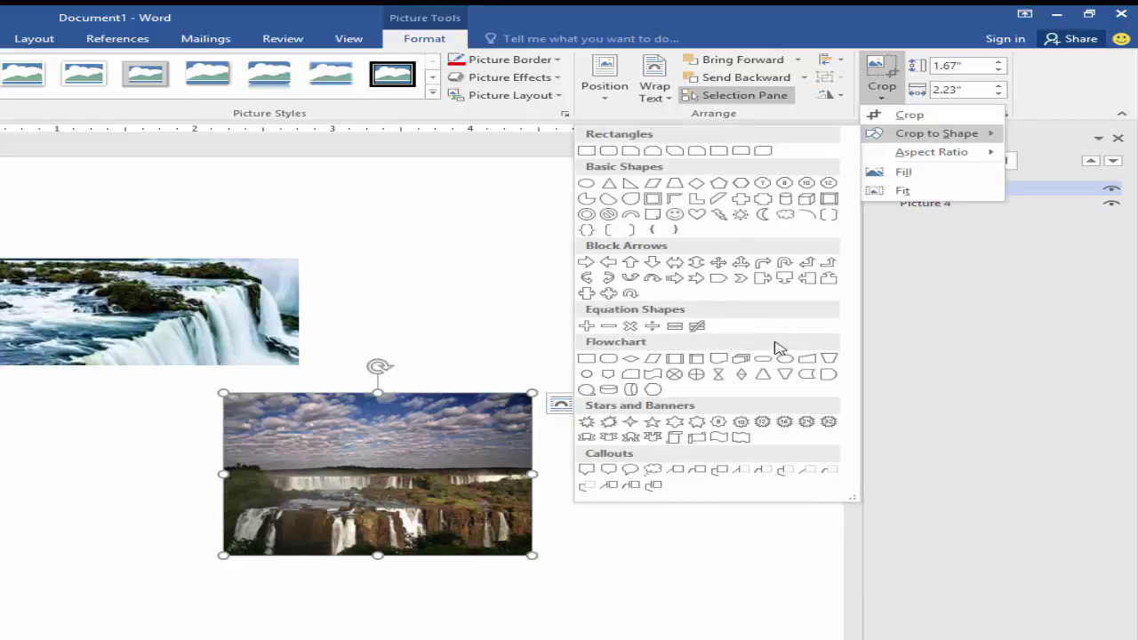
{"action": "left_click", "coordinate": [785, 423]}
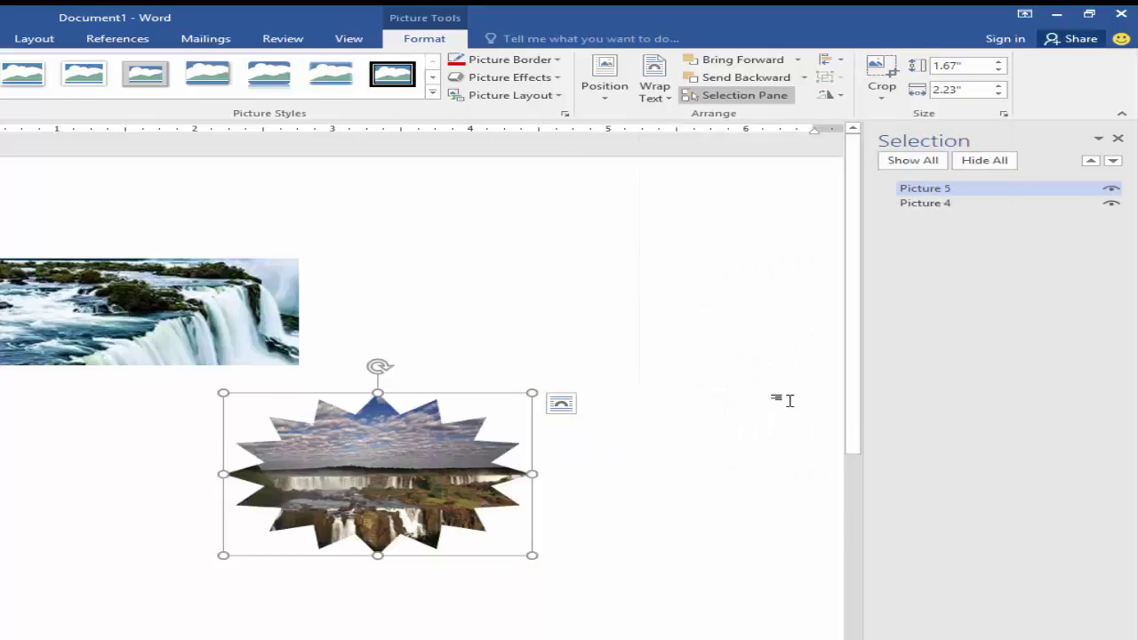
Move the star-shaped picture beside the right end of the wide one and crop it to the Cloud shape
{"action": "left_click_drag", "start_coordinate": [411, 445], "coordinate": [539, 306]}
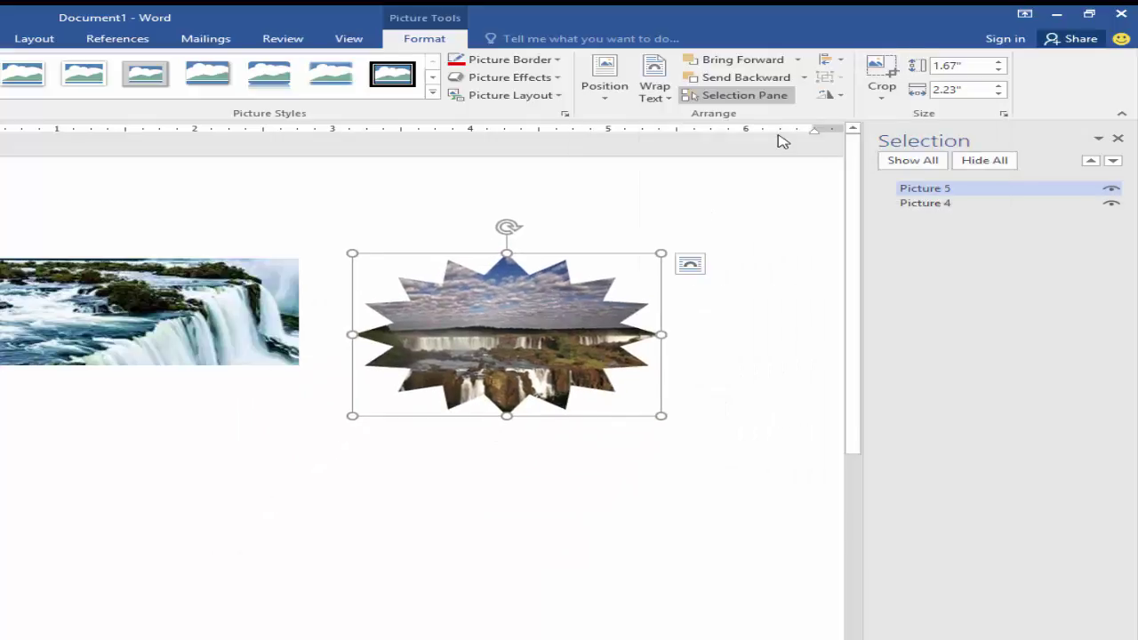
{"action": "left_click", "coordinate": [880, 94]}
{"action": "mouse_move", "coordinate": [933, 134]}
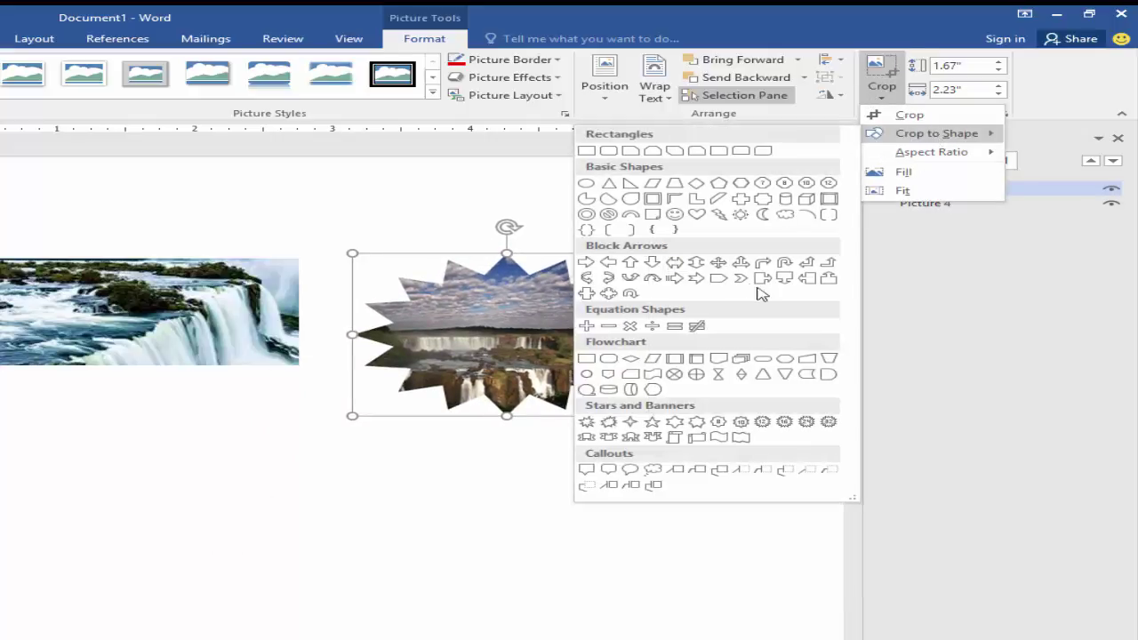
{"action": "left_click", "coordinate": [786, 216]}
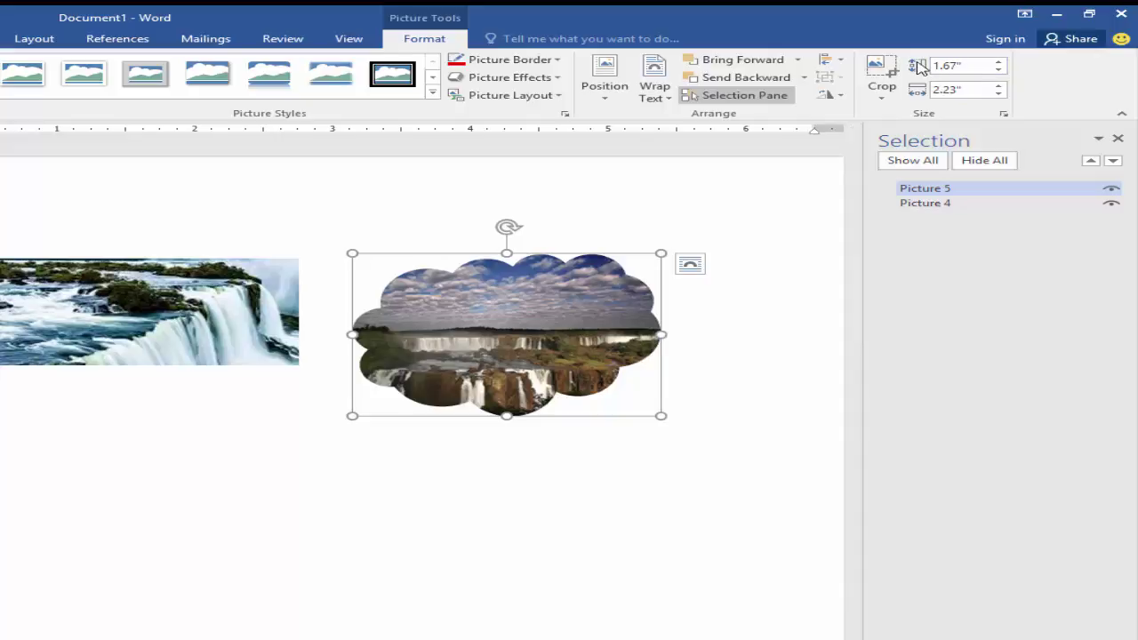
Enlarge and reduce the cloud-shaped picture through its height and width values, ending at 2.3" high and 3.07" wide
{"action": "left_click_drag", "start_coordinate": [1000, 63], "coordinate": [1001, 63]}
{"action": "left_click", "coordinate": [1000, 88]}
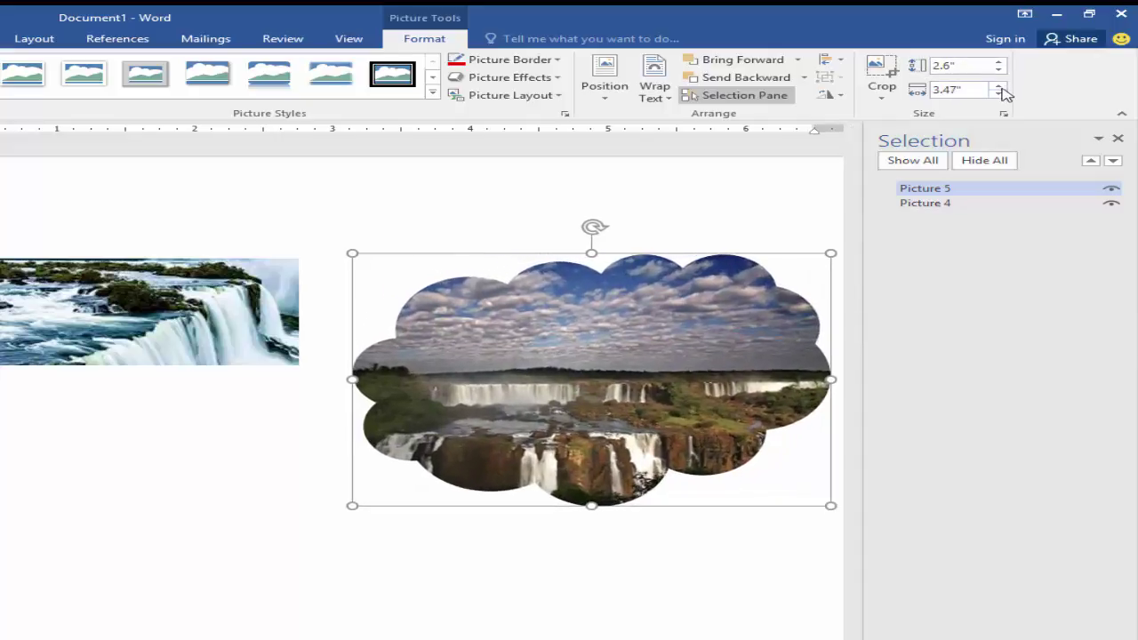
{"action": "left_click", "coordinate": [1001, 88]}
{"action": "left_click", "coordinate": [1001, 88]}
{"action": "left_click", "coordinate": [1000, 88]}
{"action": "left_click", "coordinate": [1000, 94]}
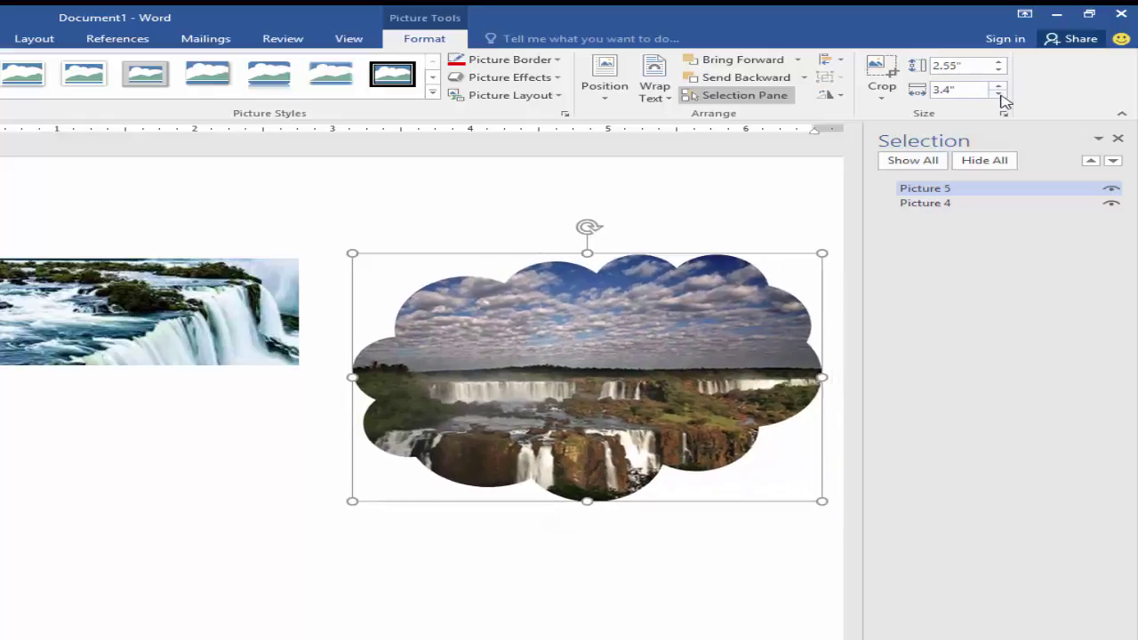
{"action": "left_click", "coordinate": [1000, 95]}
{"action": "left_click", "coordinate": [1000, 94]}
{"action": "left_click", "coordinate": [1000, 85]}
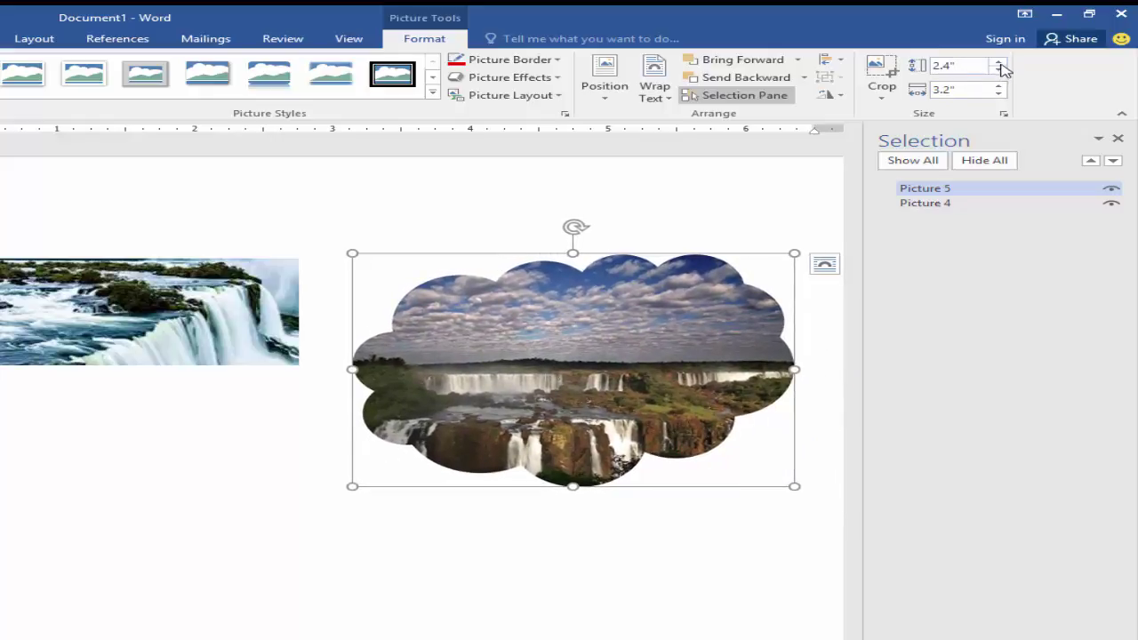
{"action": "left_click", "coordinate": [1001, 85]}
{"action": "left_click", "coordinate": [999, 71]}
{"action": "left_click", "coordinate": [999, 71]}
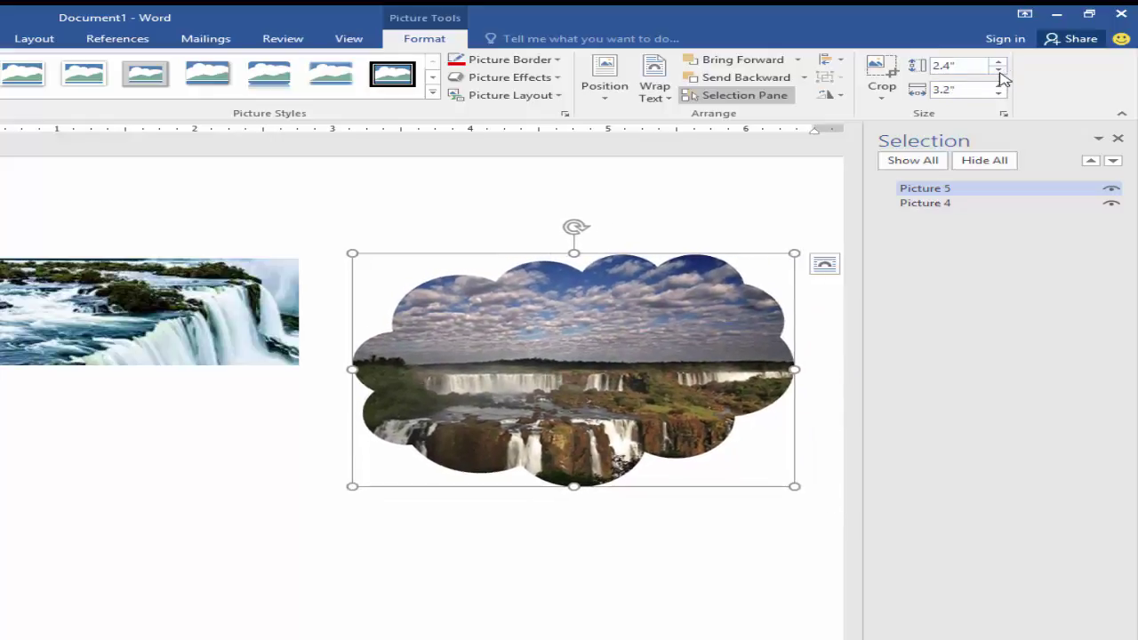
{"action": "left_click", "coordinate": [1000, 72]}
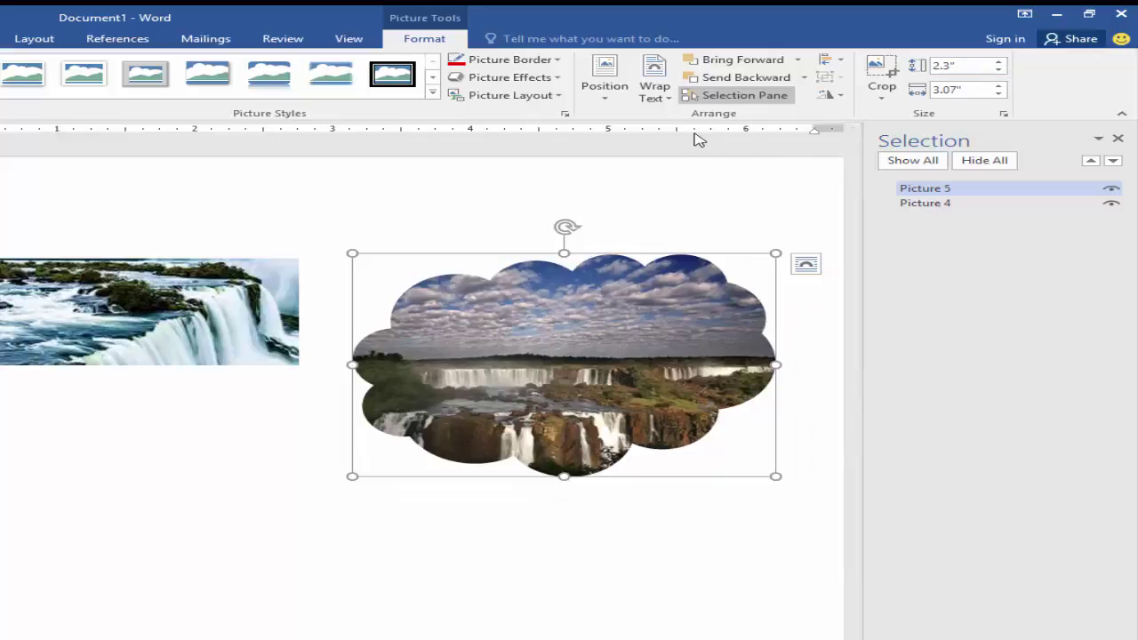